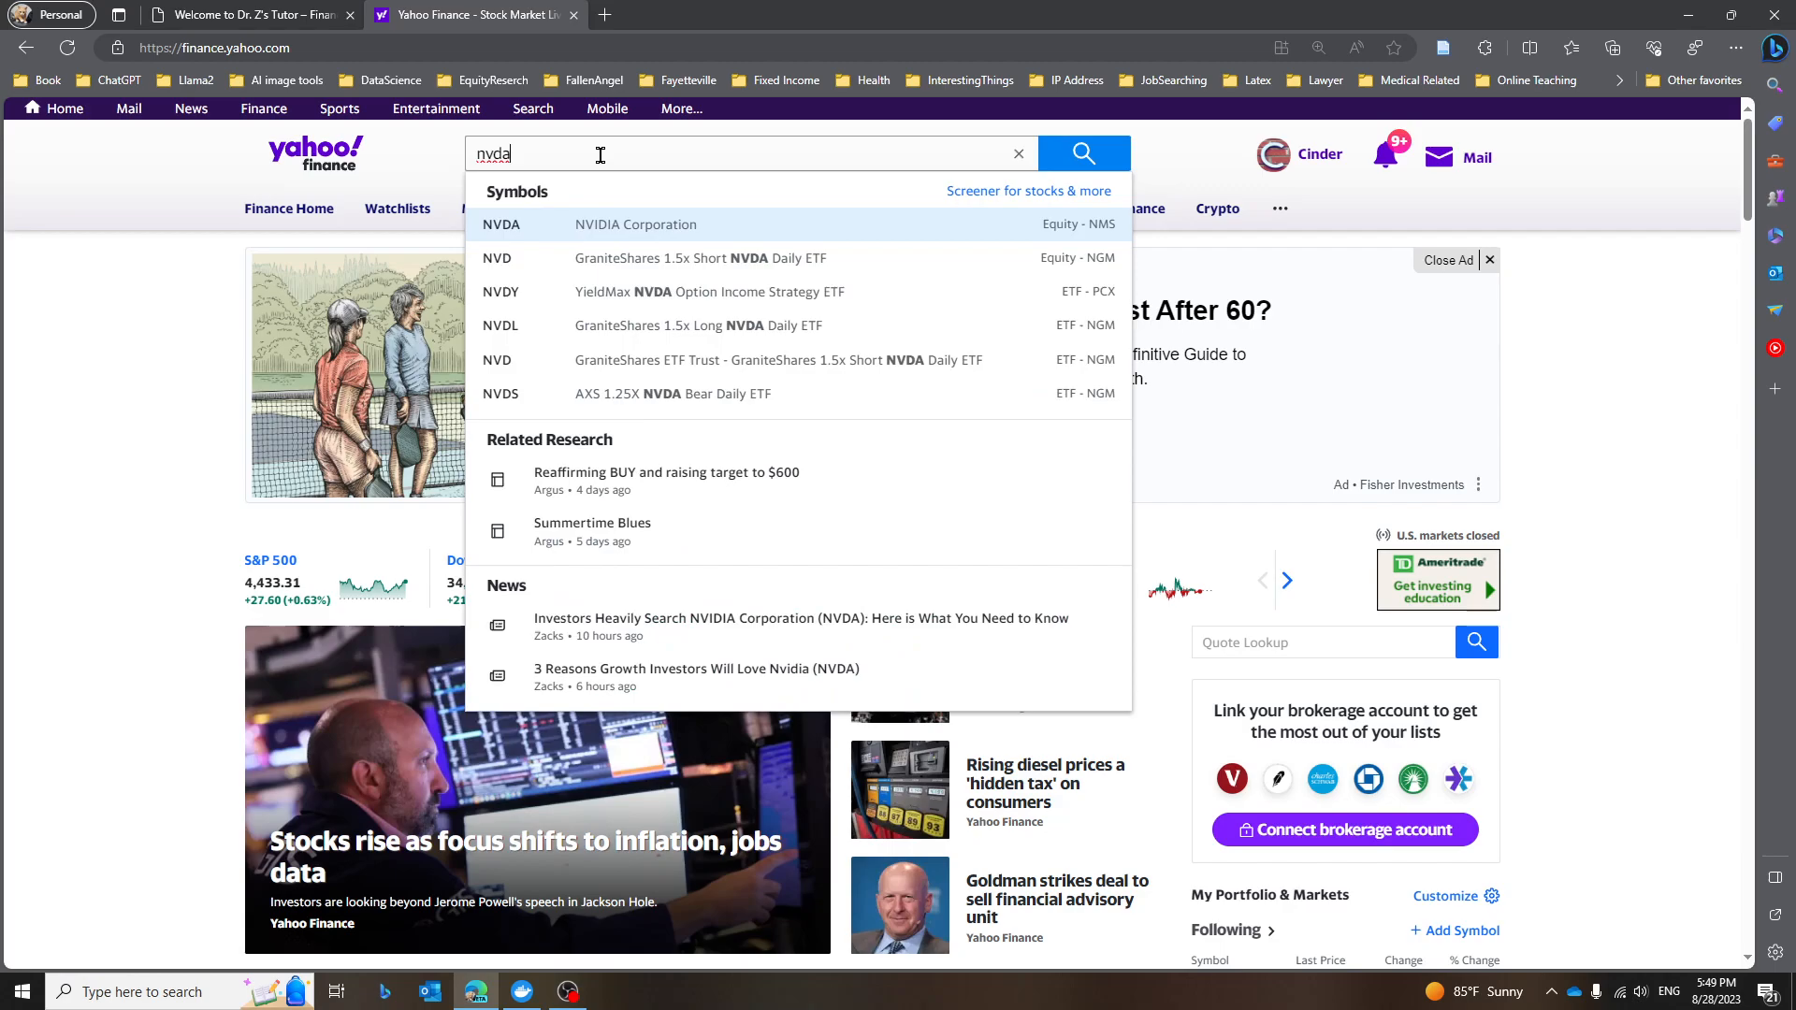
Open NVIDIA's (NVDA) historical data and set the price frequency to Monthly.
click(533, 235)
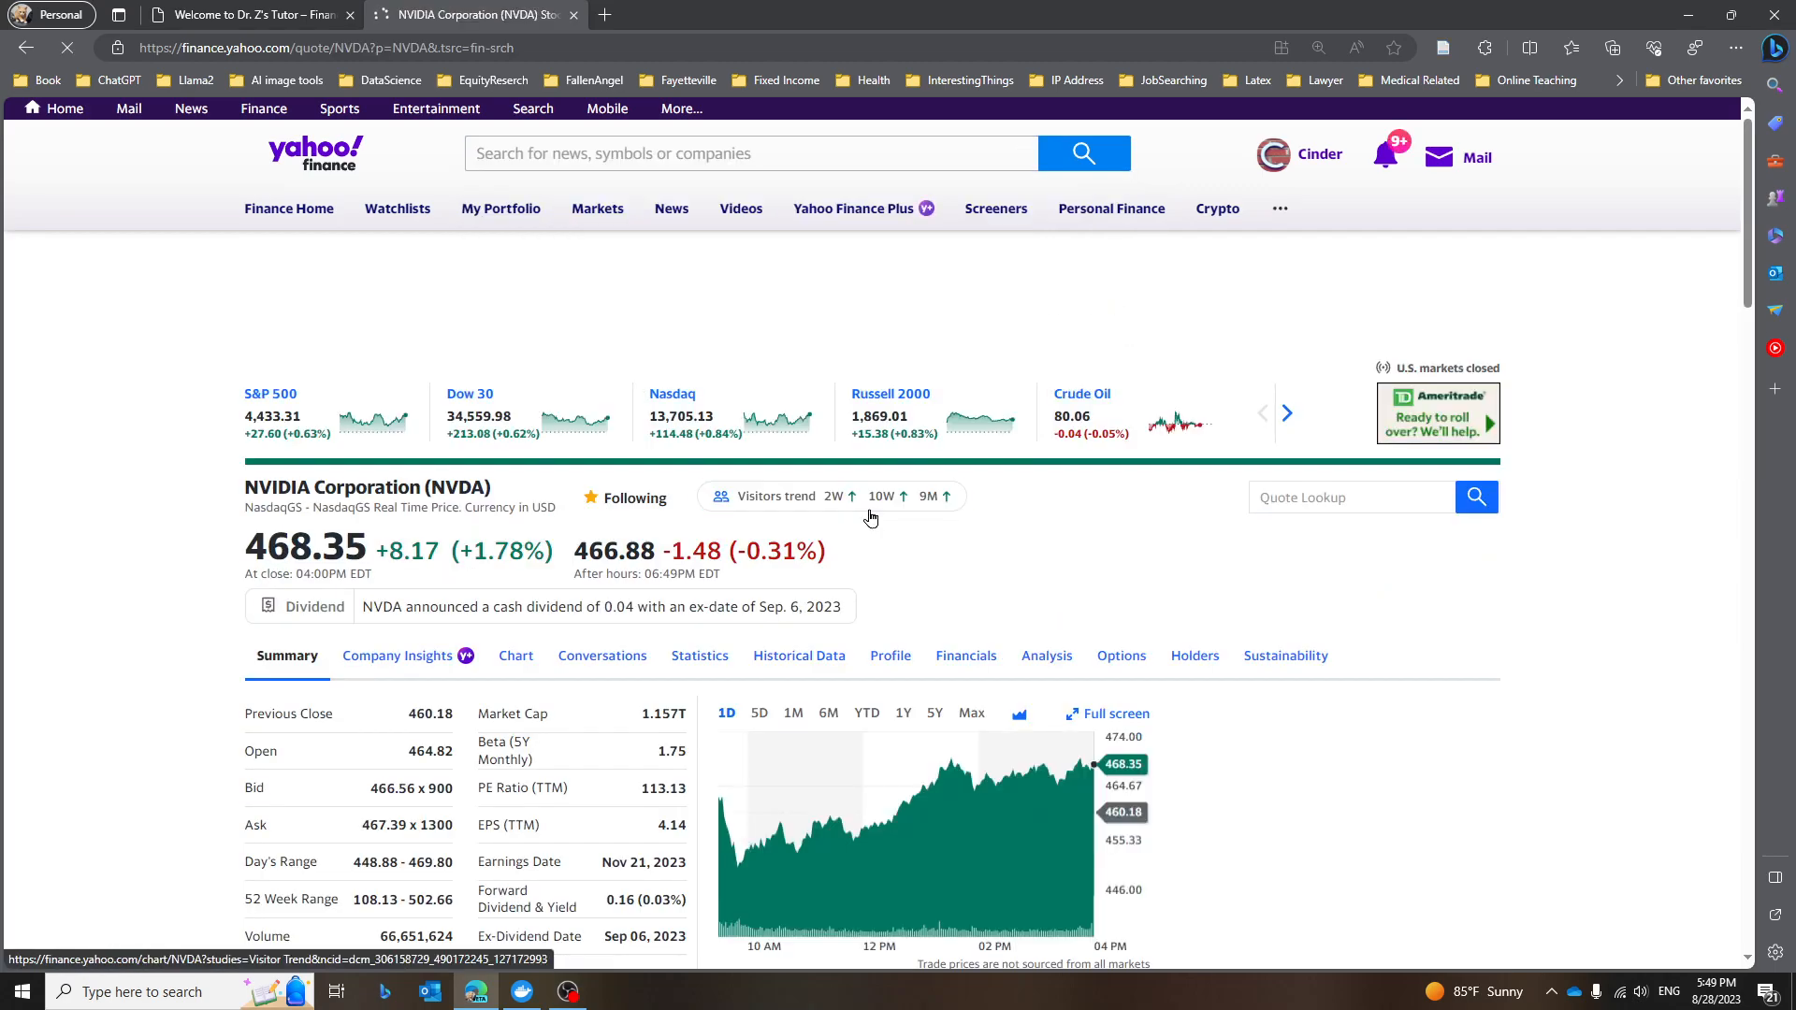
scroll(678, 525, down, 3)
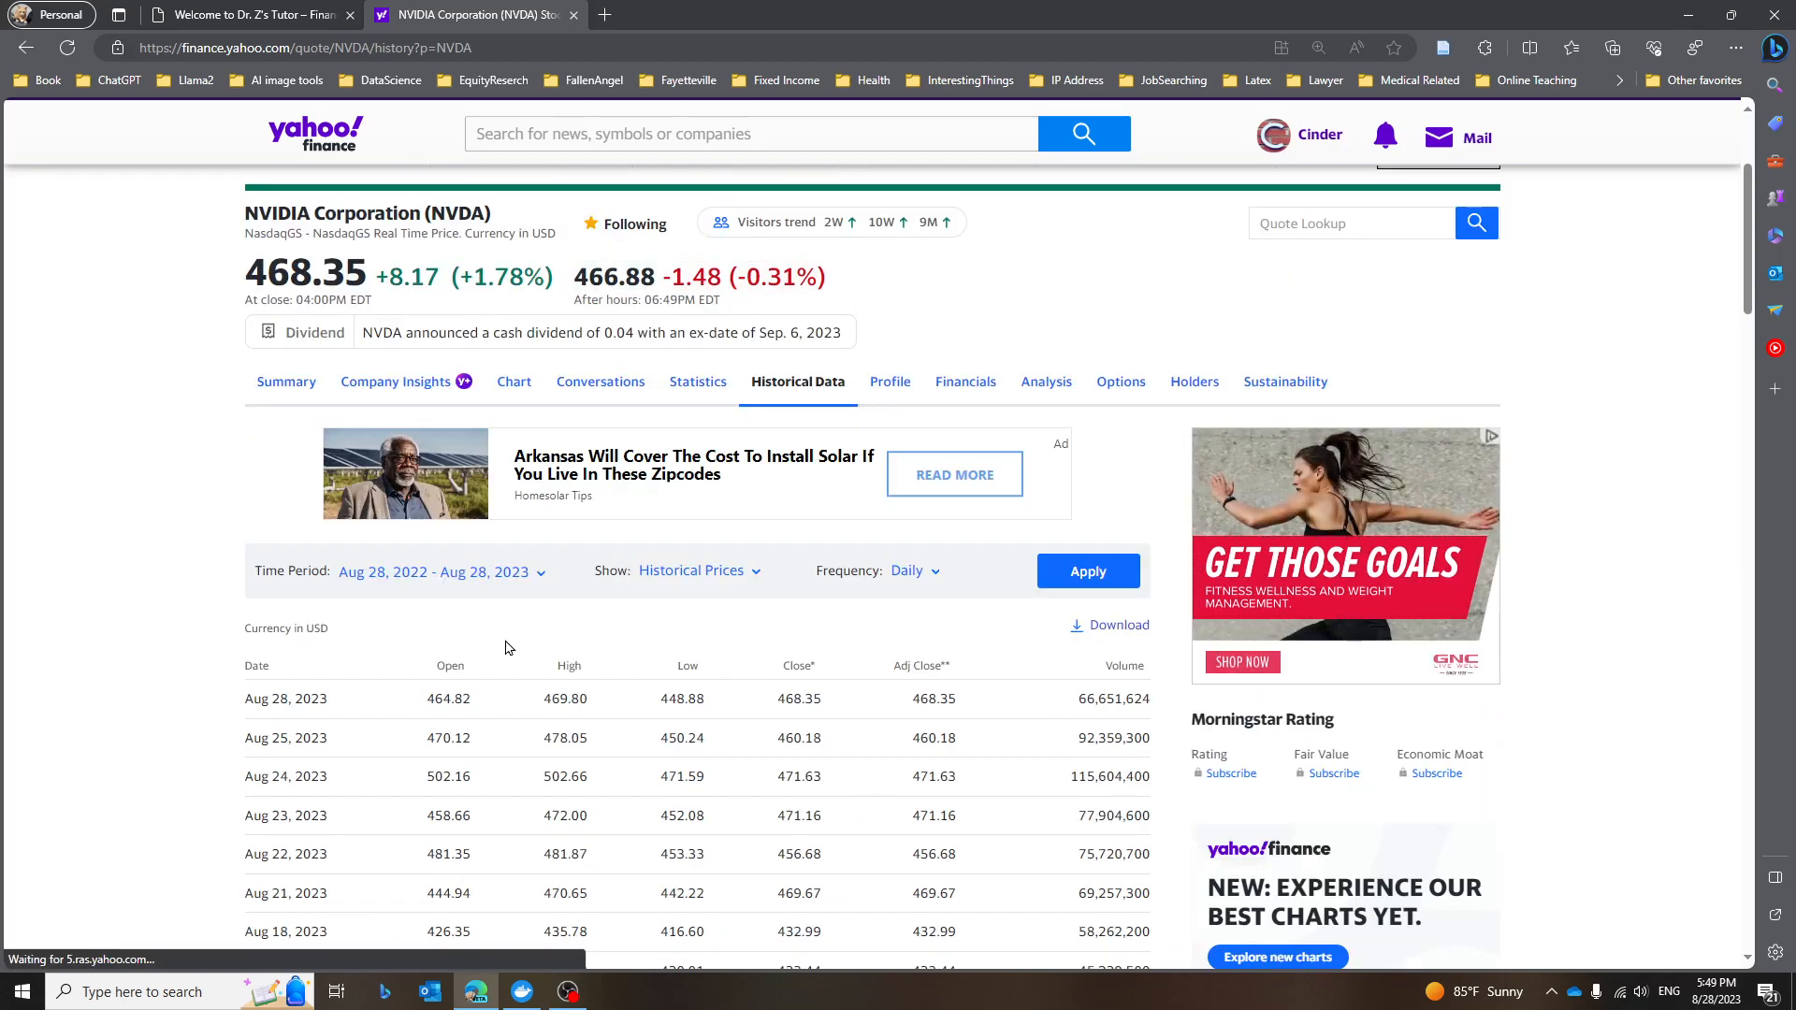
click(930, 577)
click(916, 693)
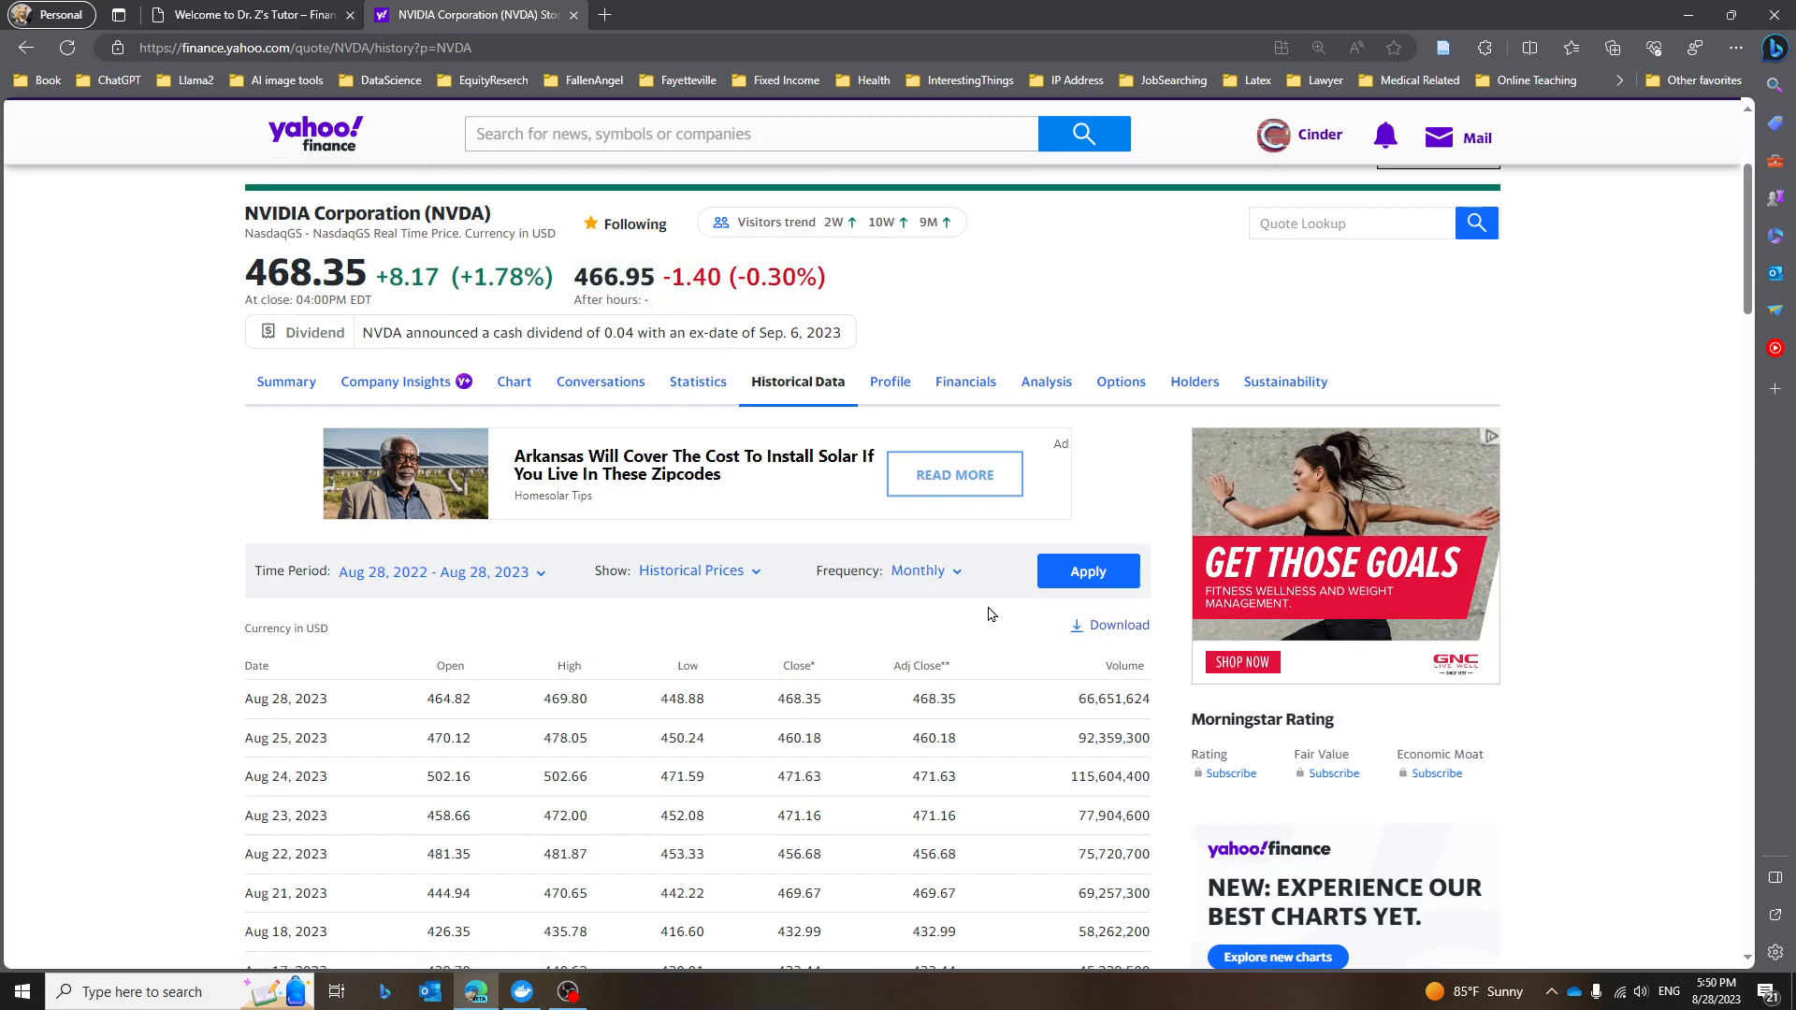
click(1087, 571)
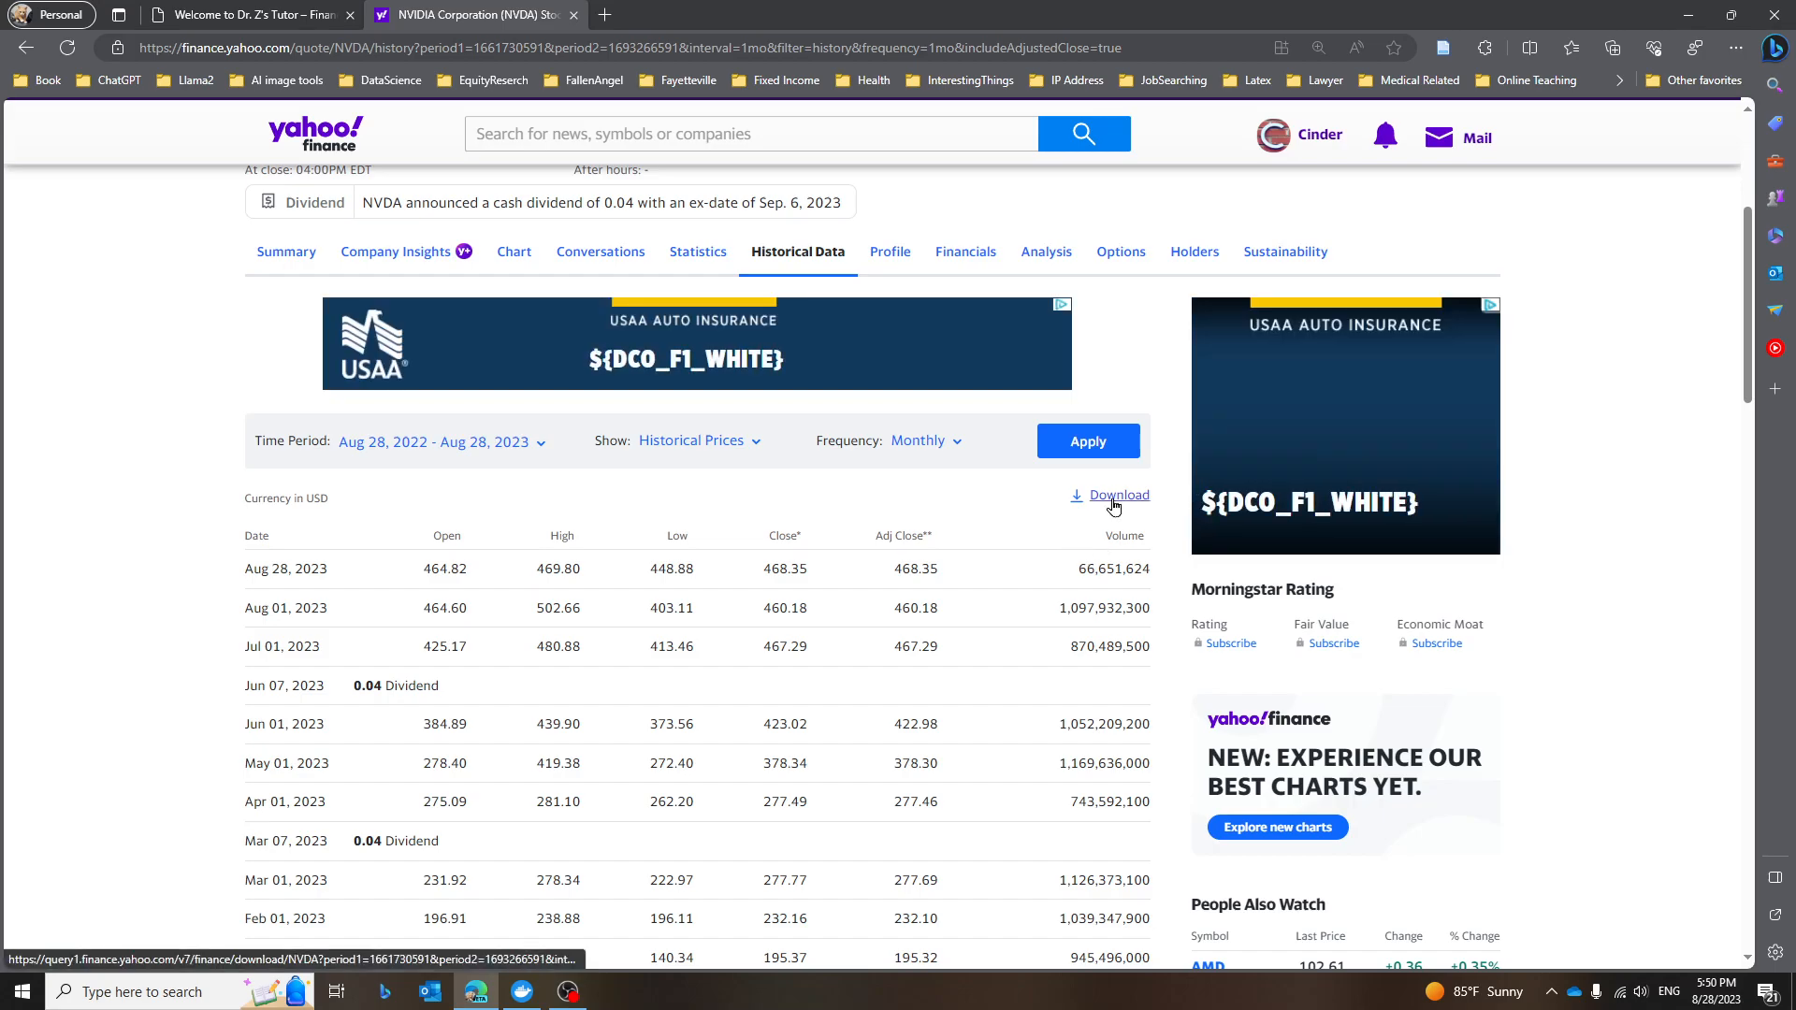
Copy the link address of the historical data Download link.
right_click(1113, 506)
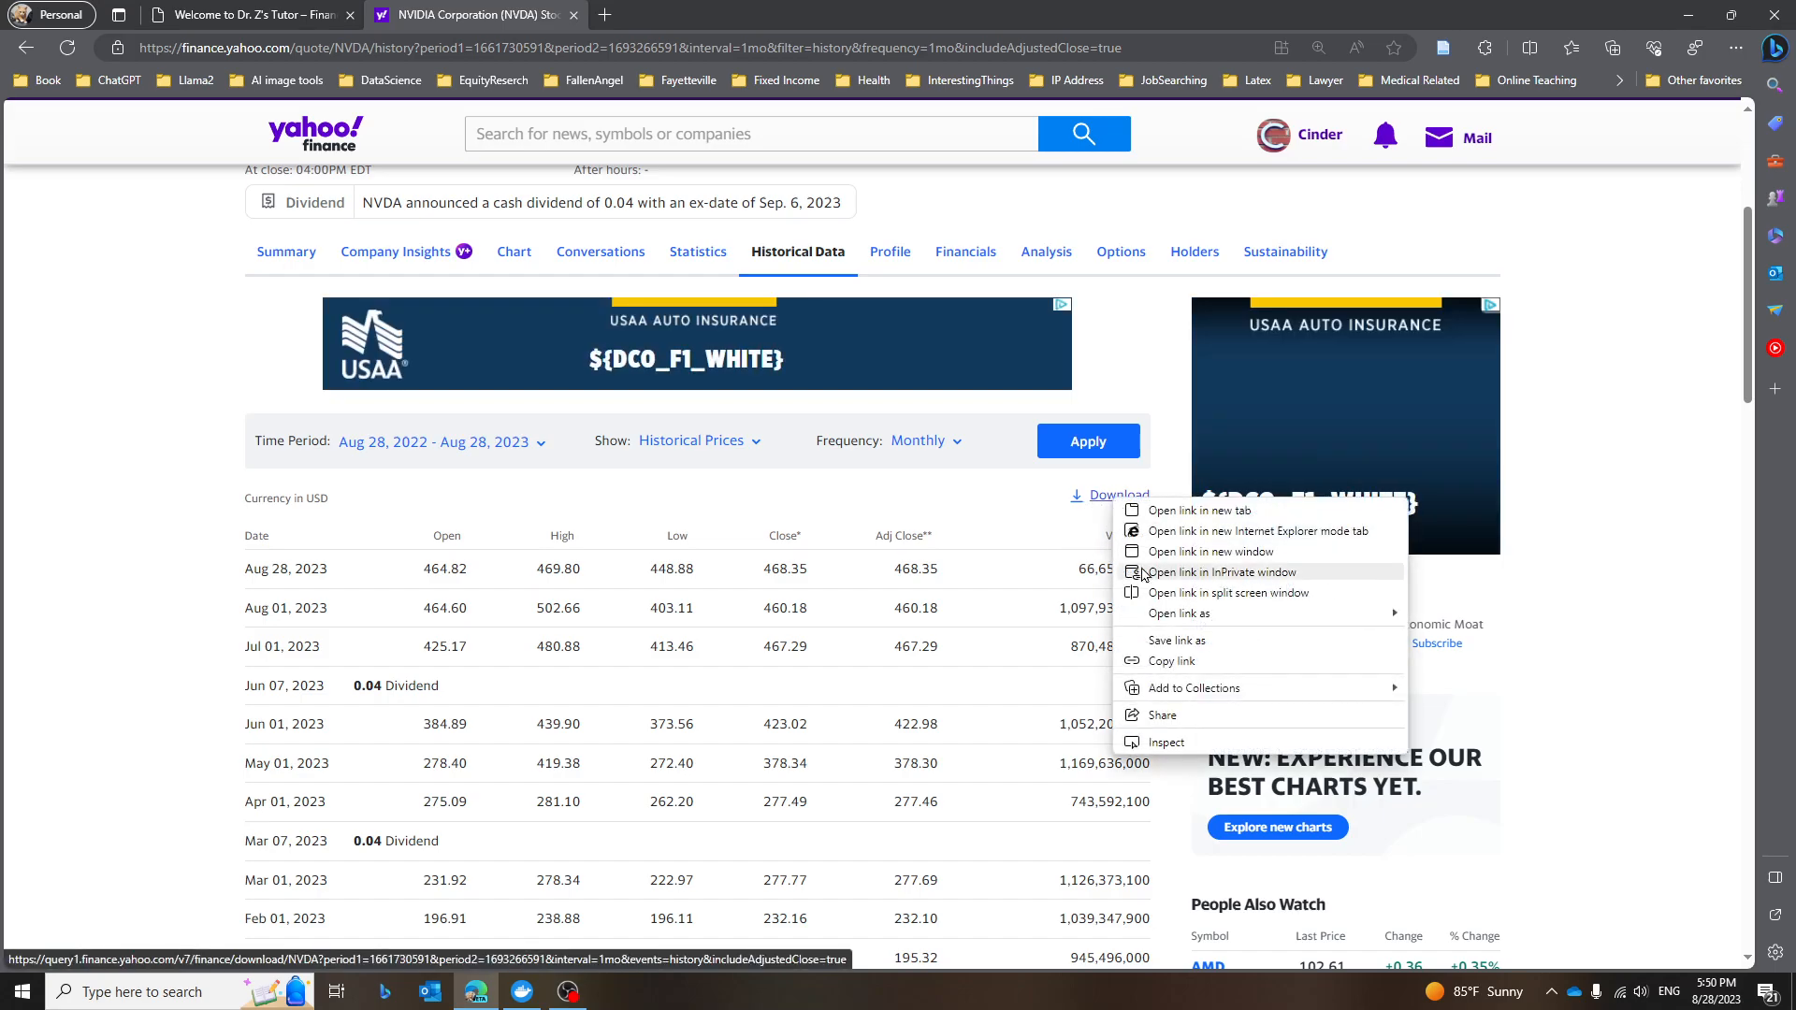
click(1169, 662)
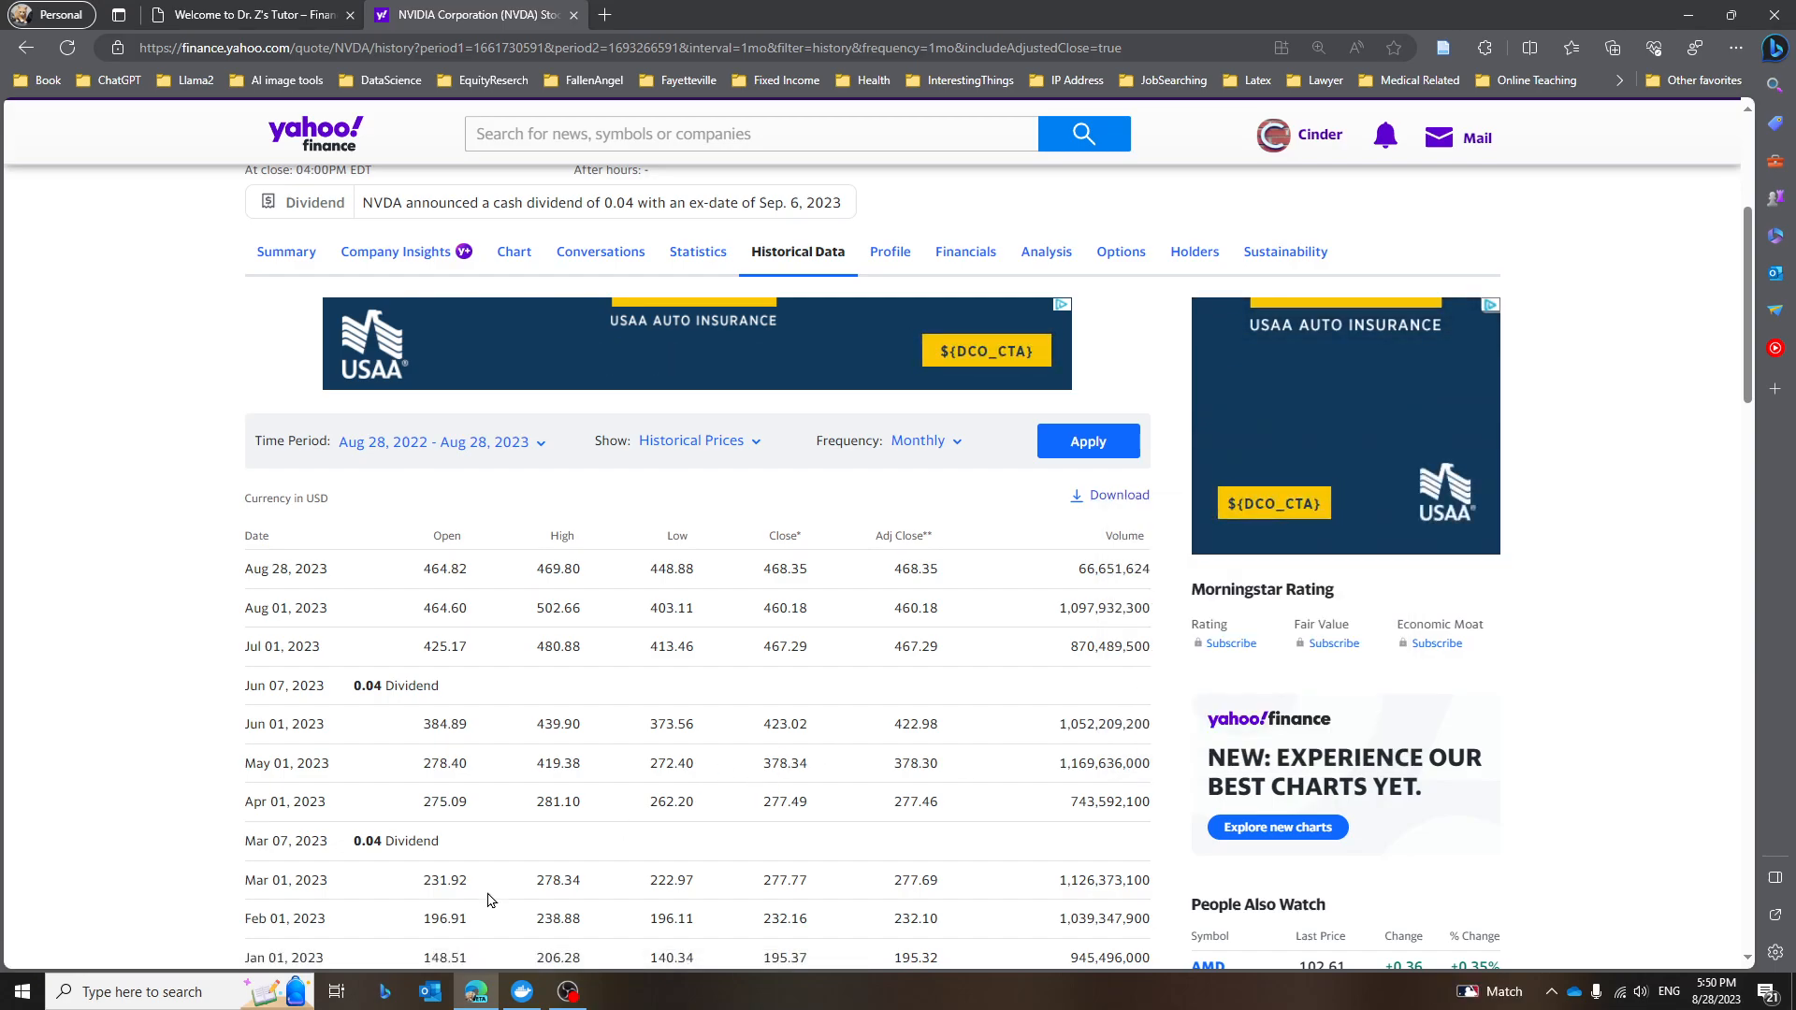
Launch Excel and create a blank workbook.
click(127, 992)
text(e)
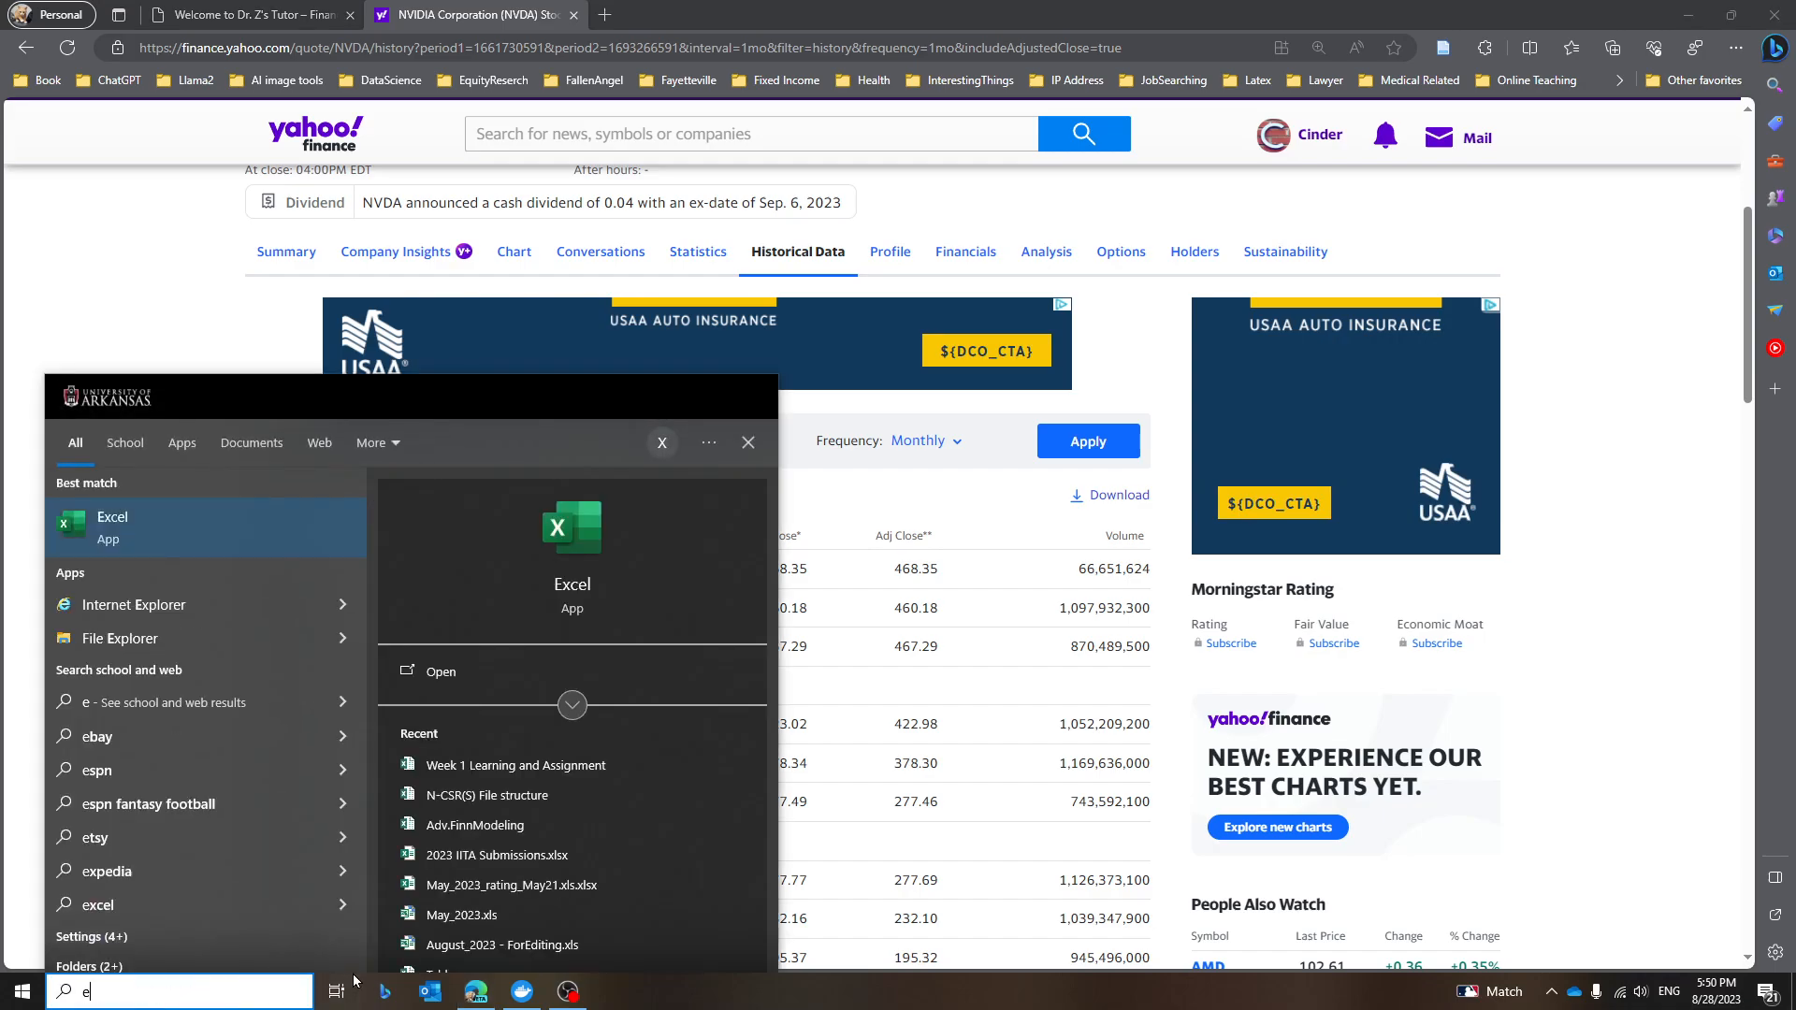
click(180, 537)
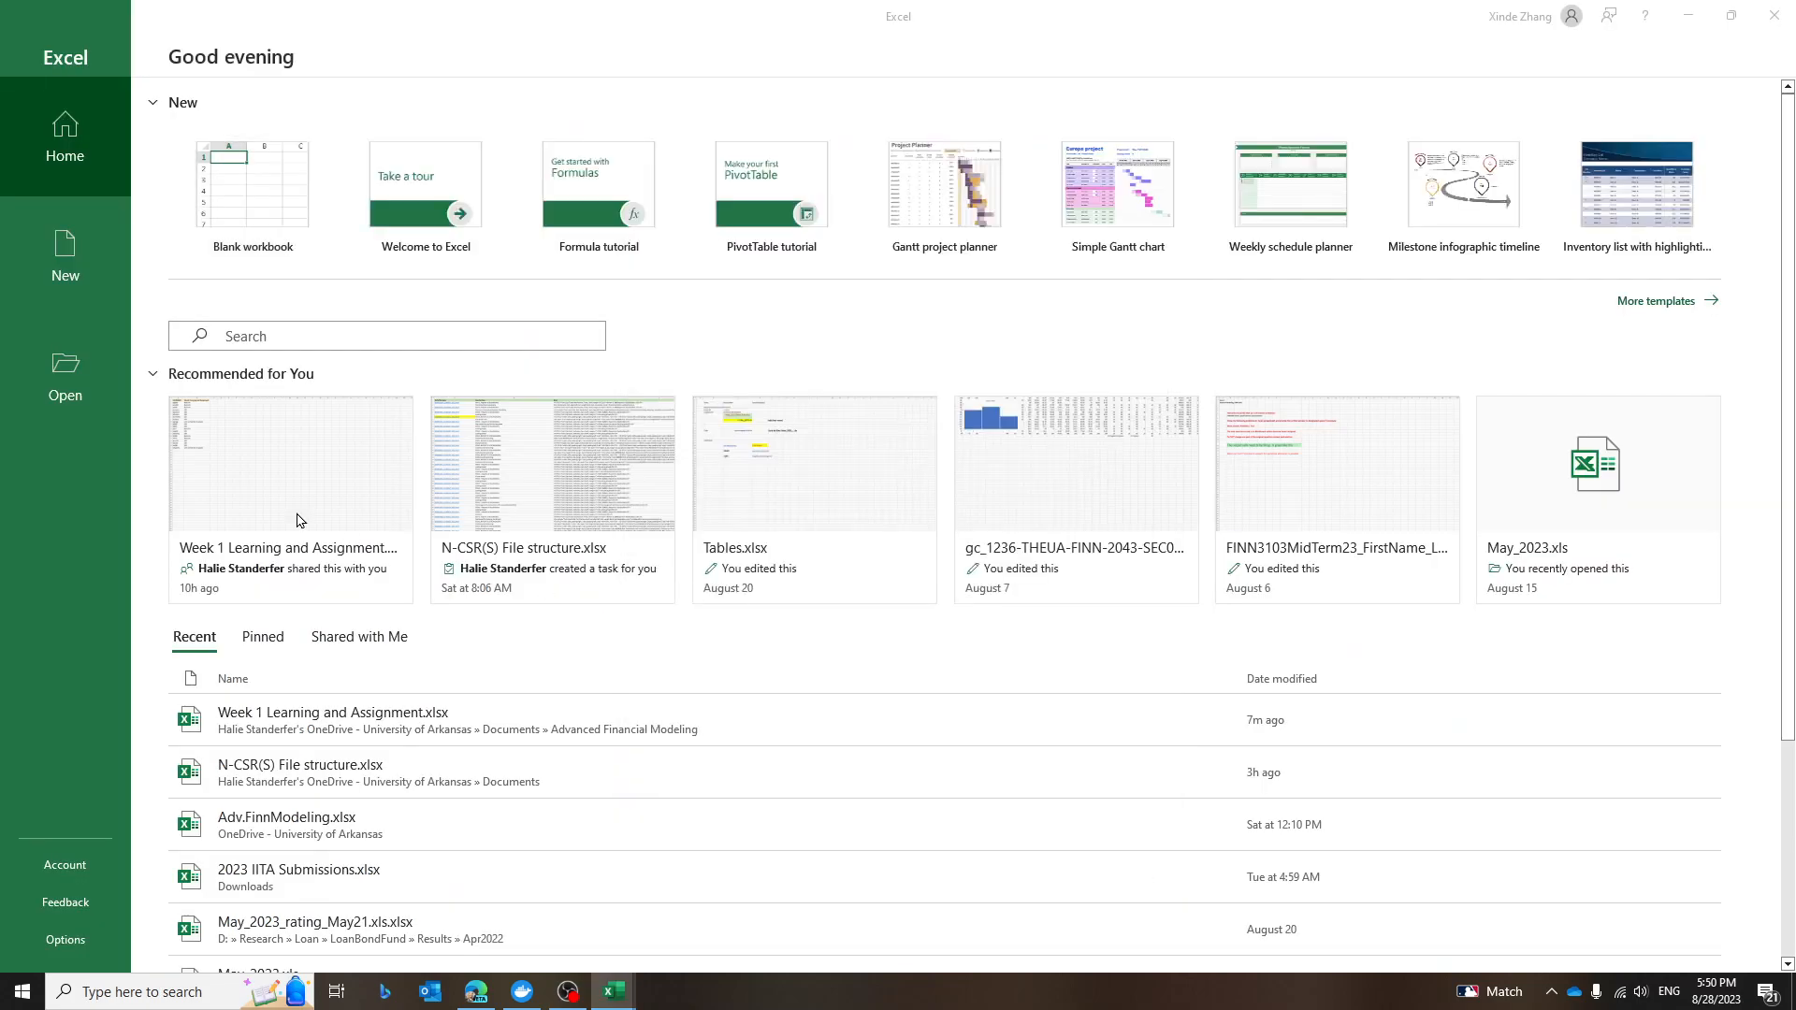
click(269, 208)
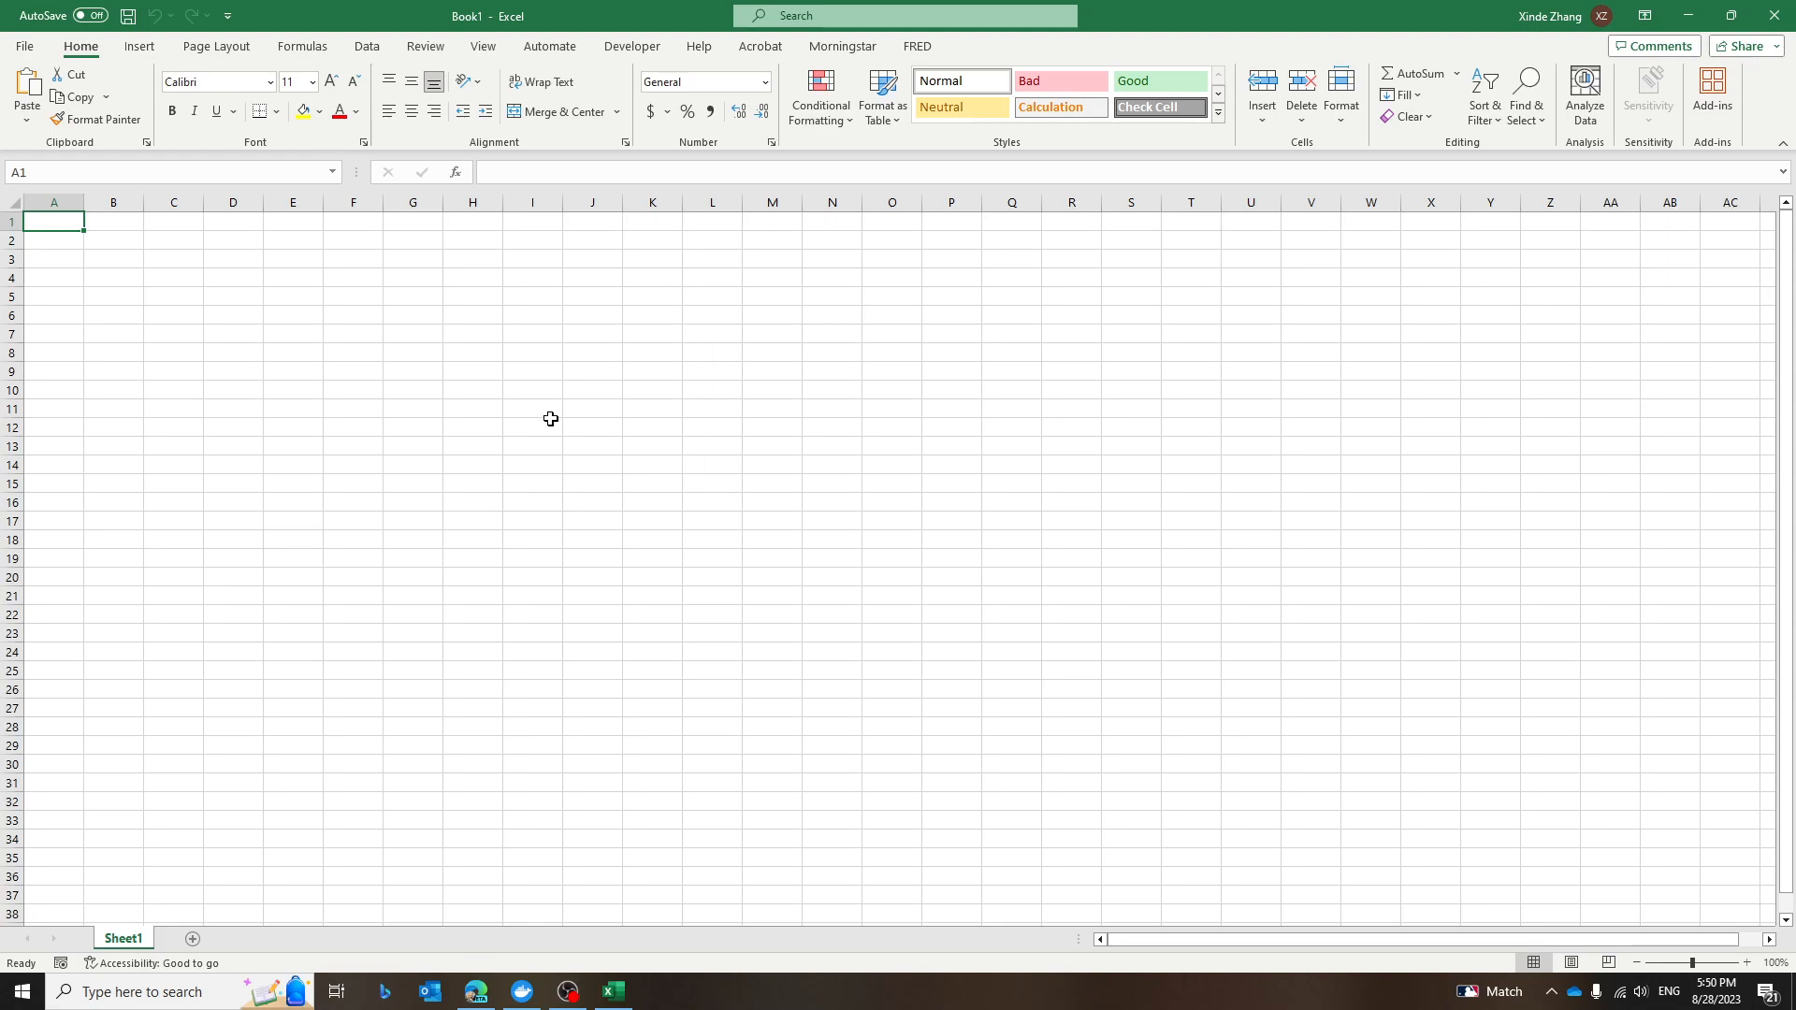
Start a From Web import in Advanced mode and paste the copied download URL as the first URL part.
click(366, 49)
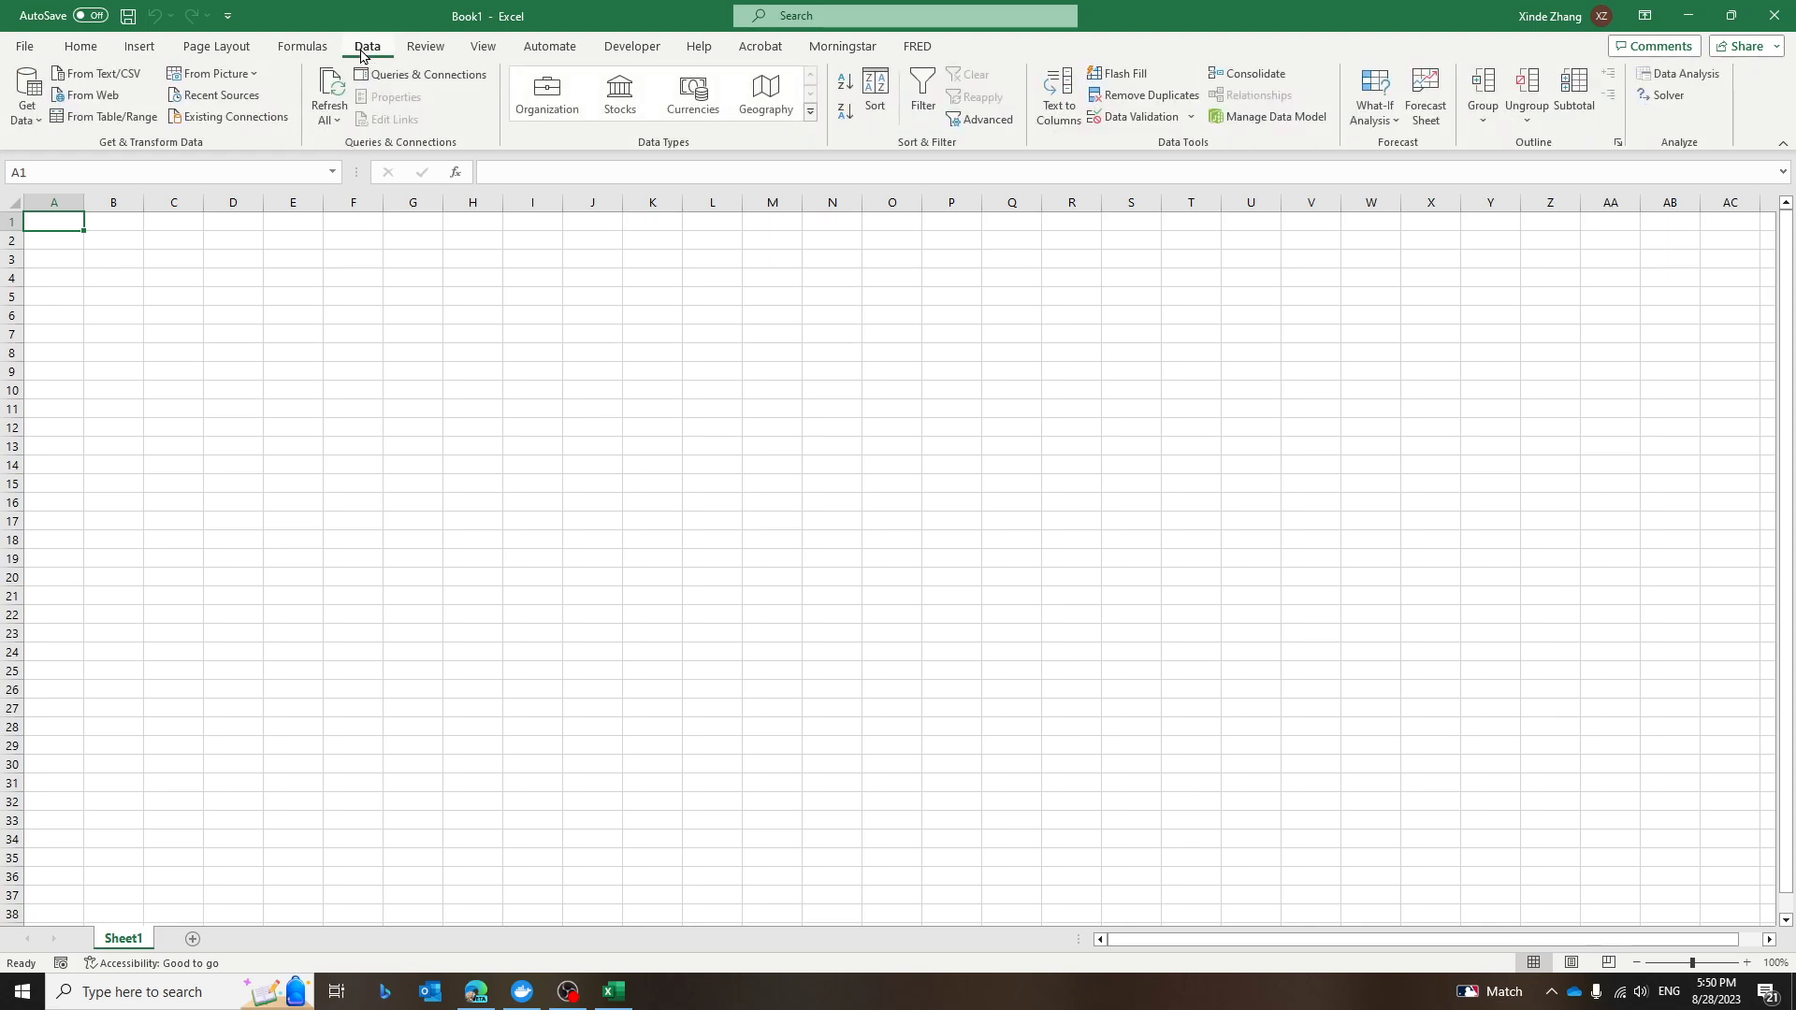
click(99, 97)
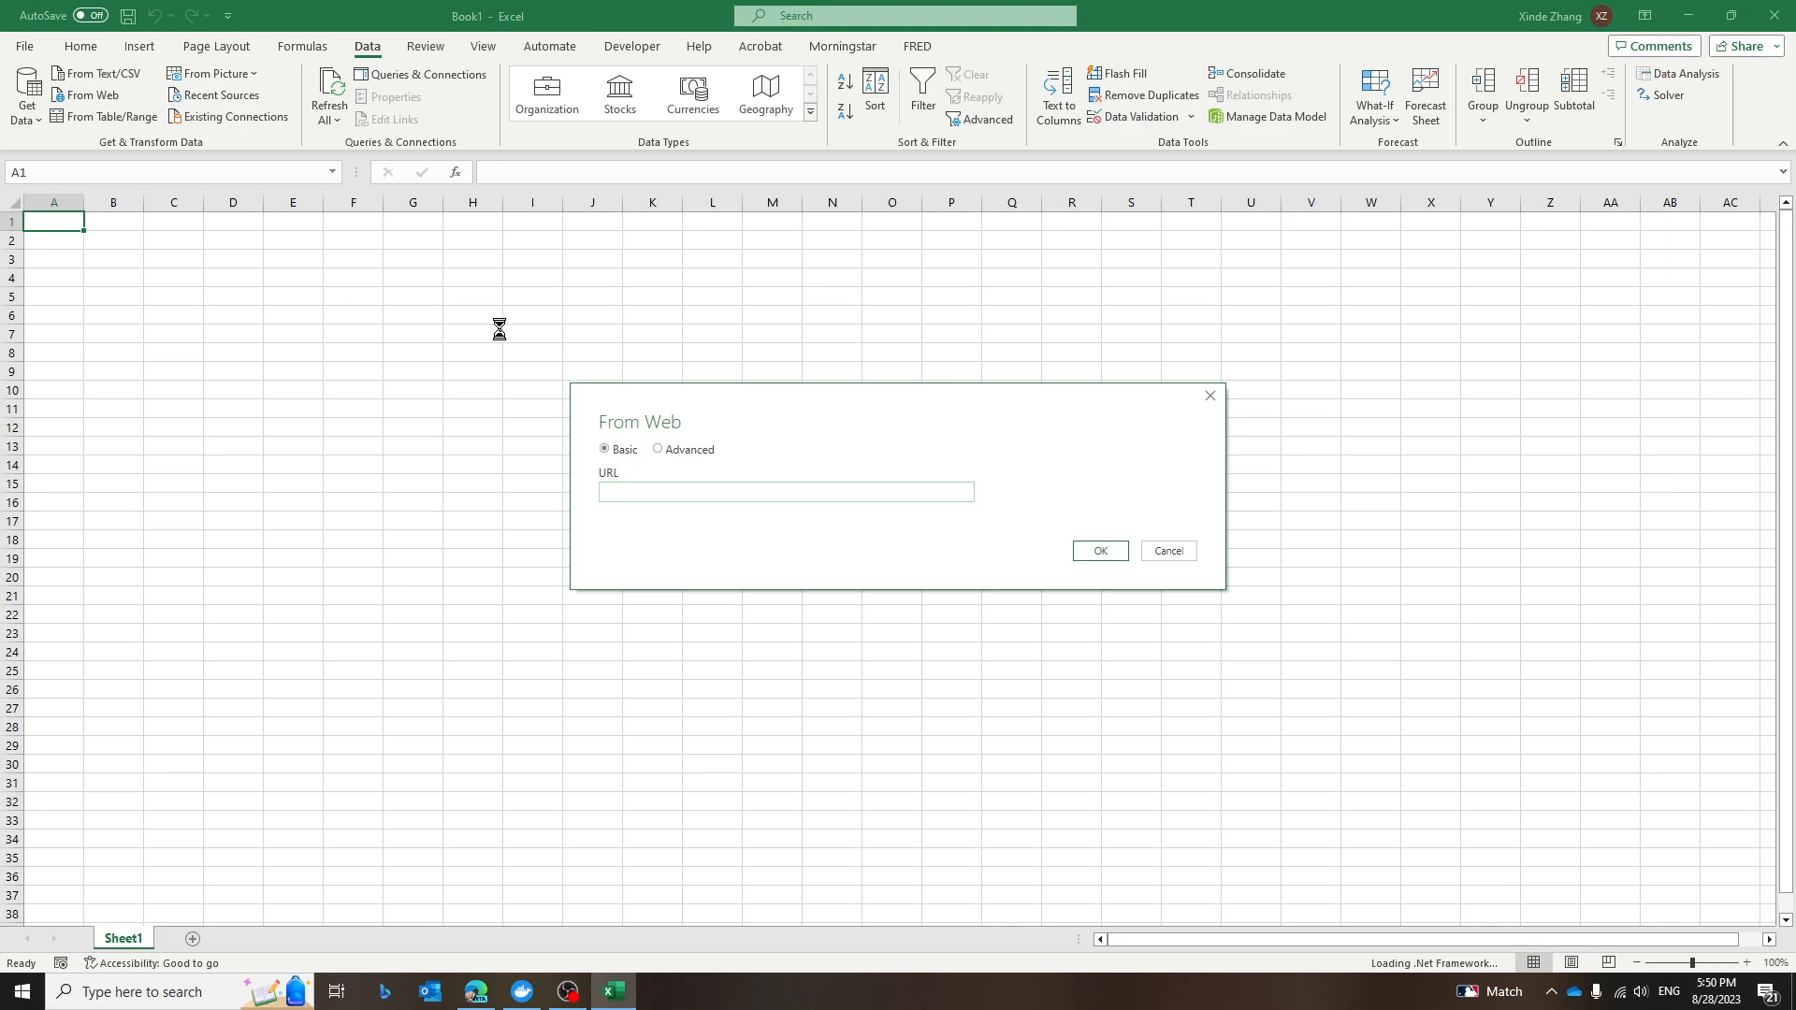
click(658, 449)
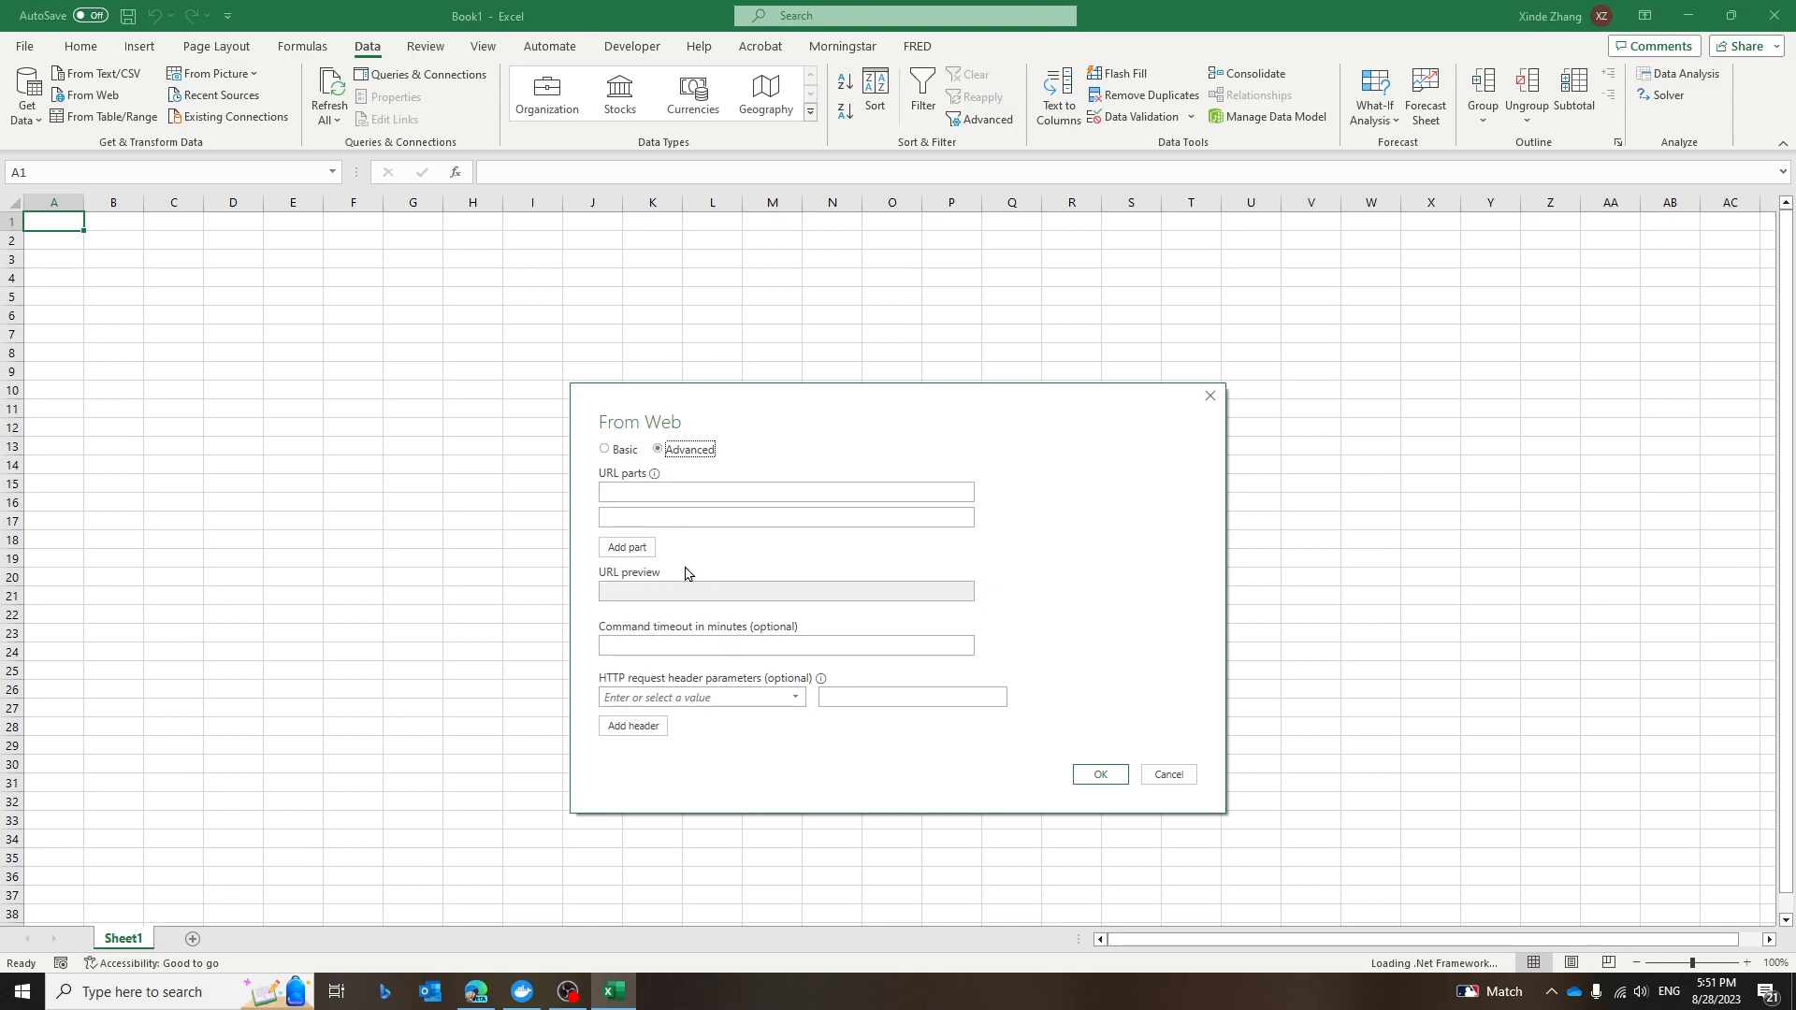
click(696, 500)
click(683, 496)
key(ctrl+v)
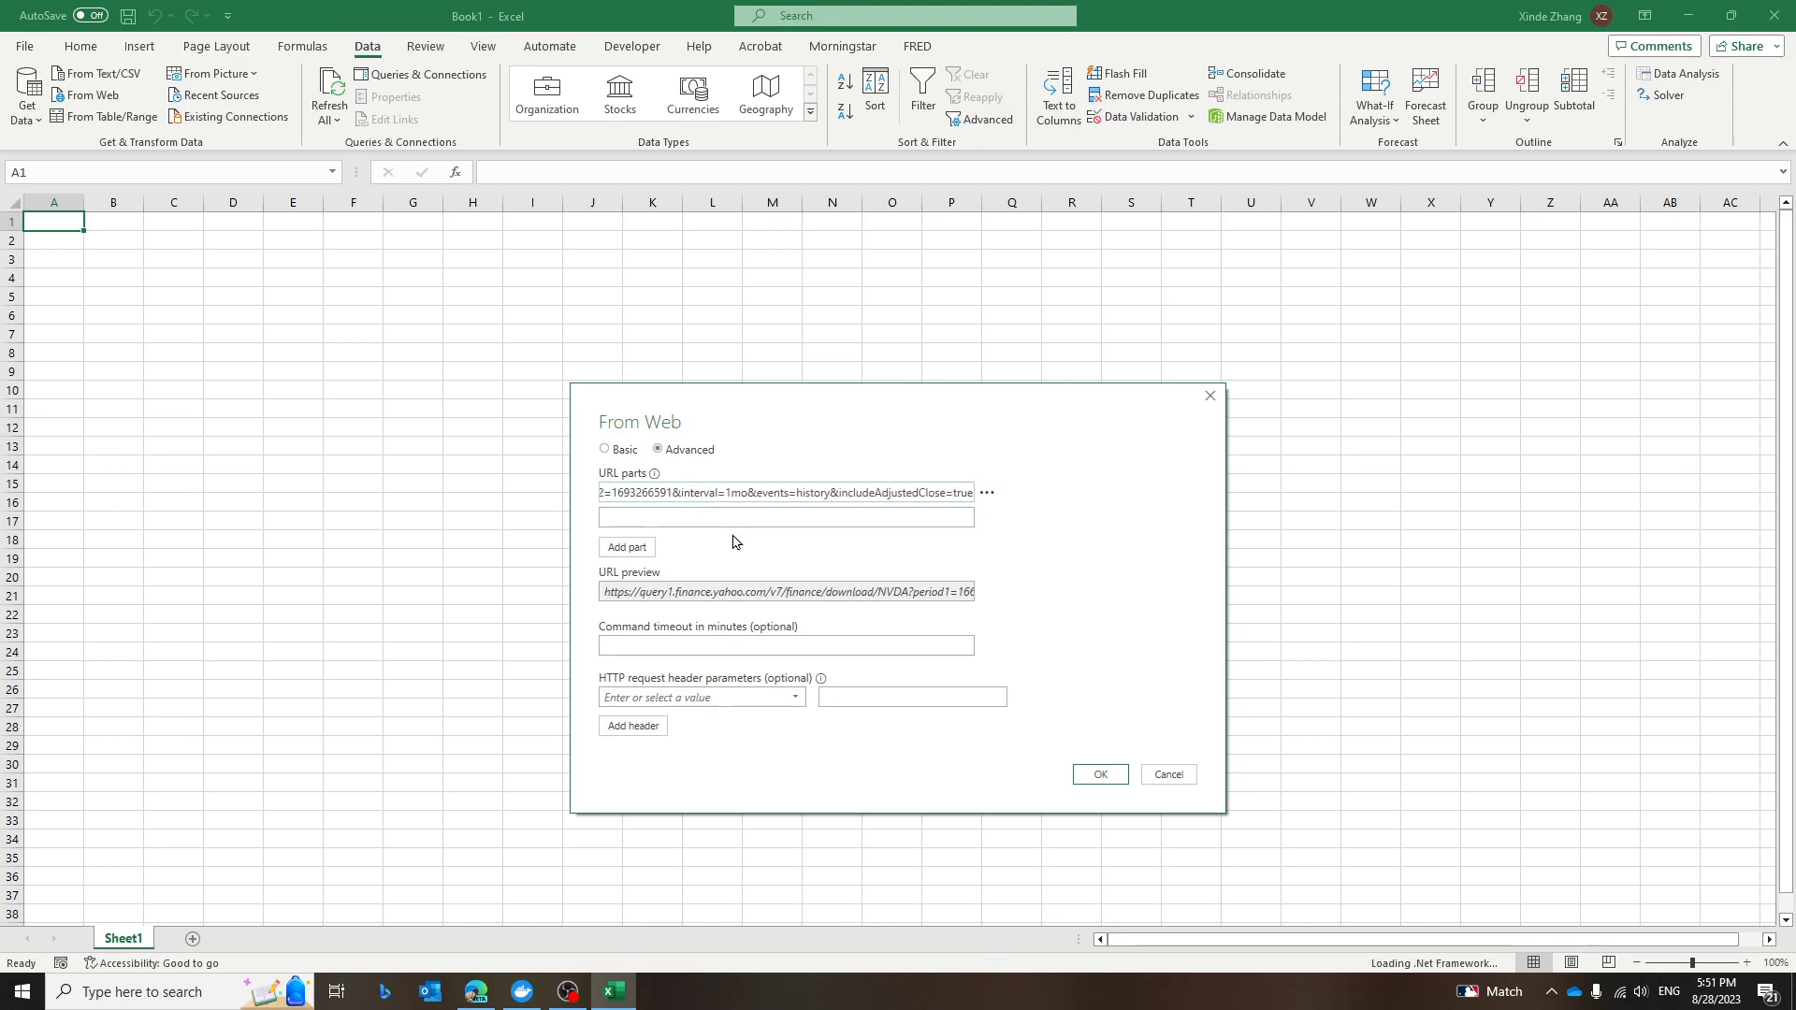
Cut everything after "download/" out of the first URL part.
click(719, 521)
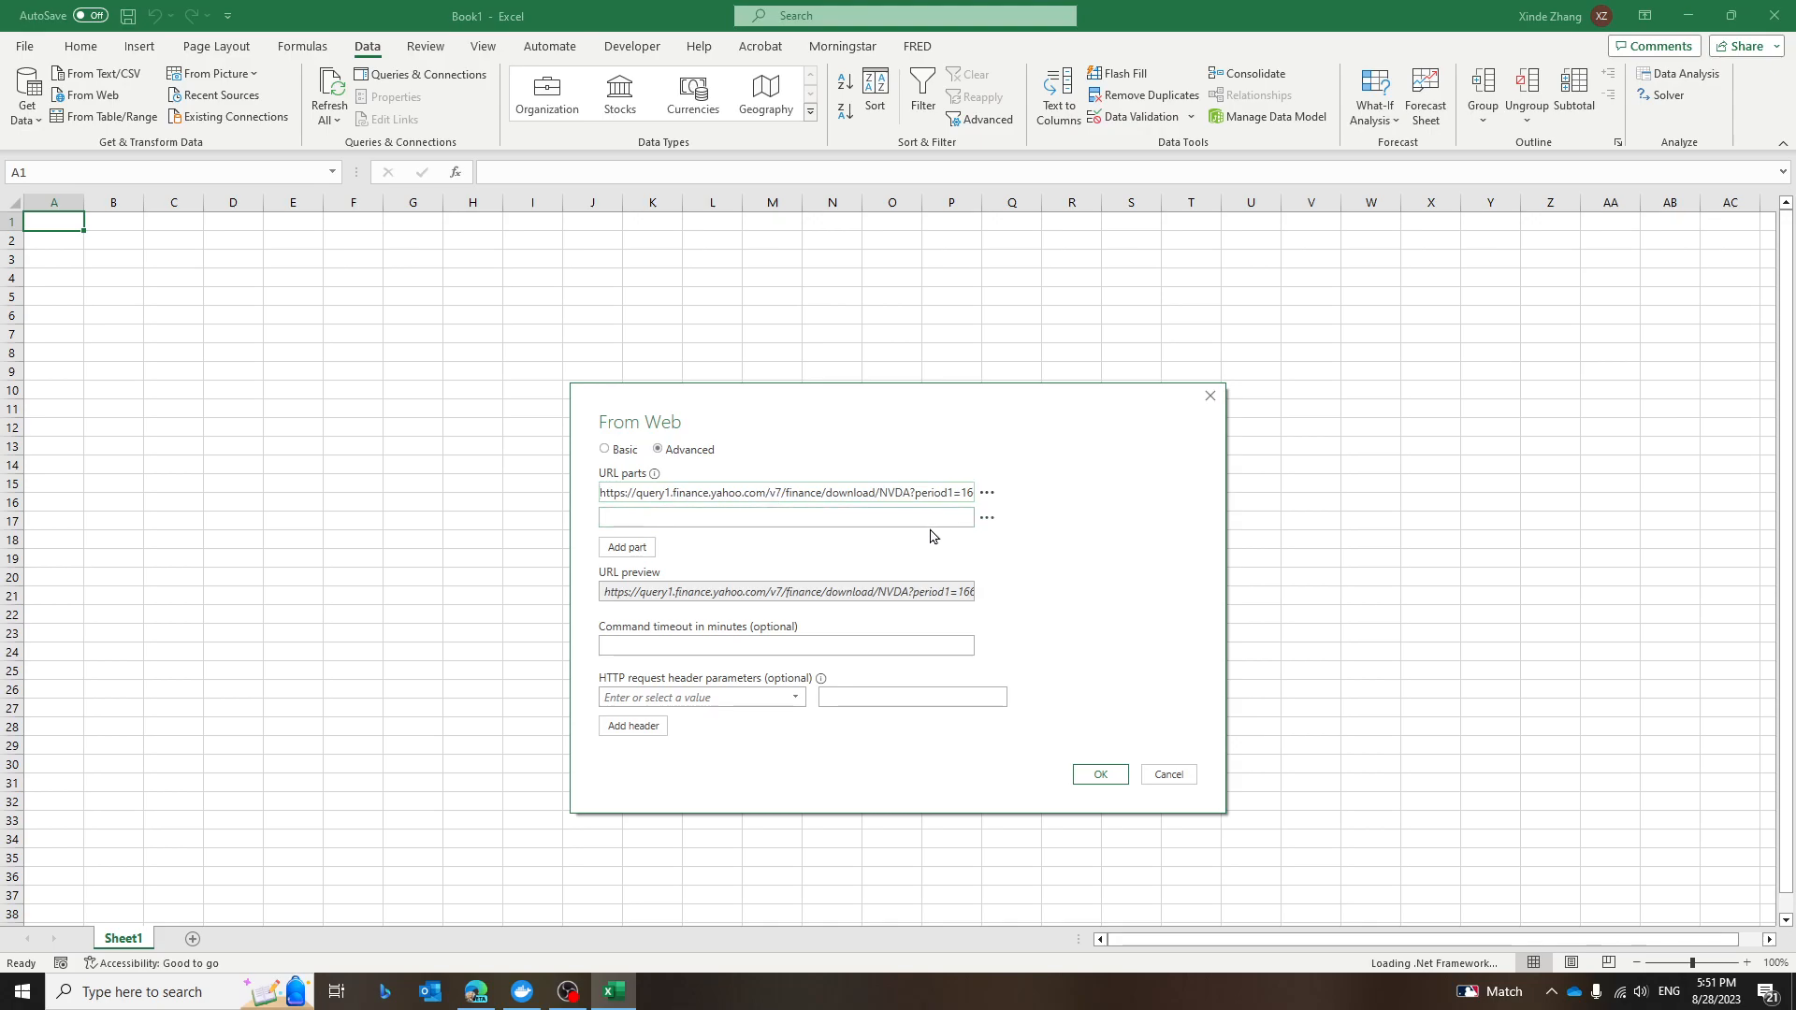
drag(875, 492, 905, 493)
click(904, 505)
click(643, 512)
drag(880, 492, 911, 492)
click(888, 493)
drag(895, 495, 1183, 497)
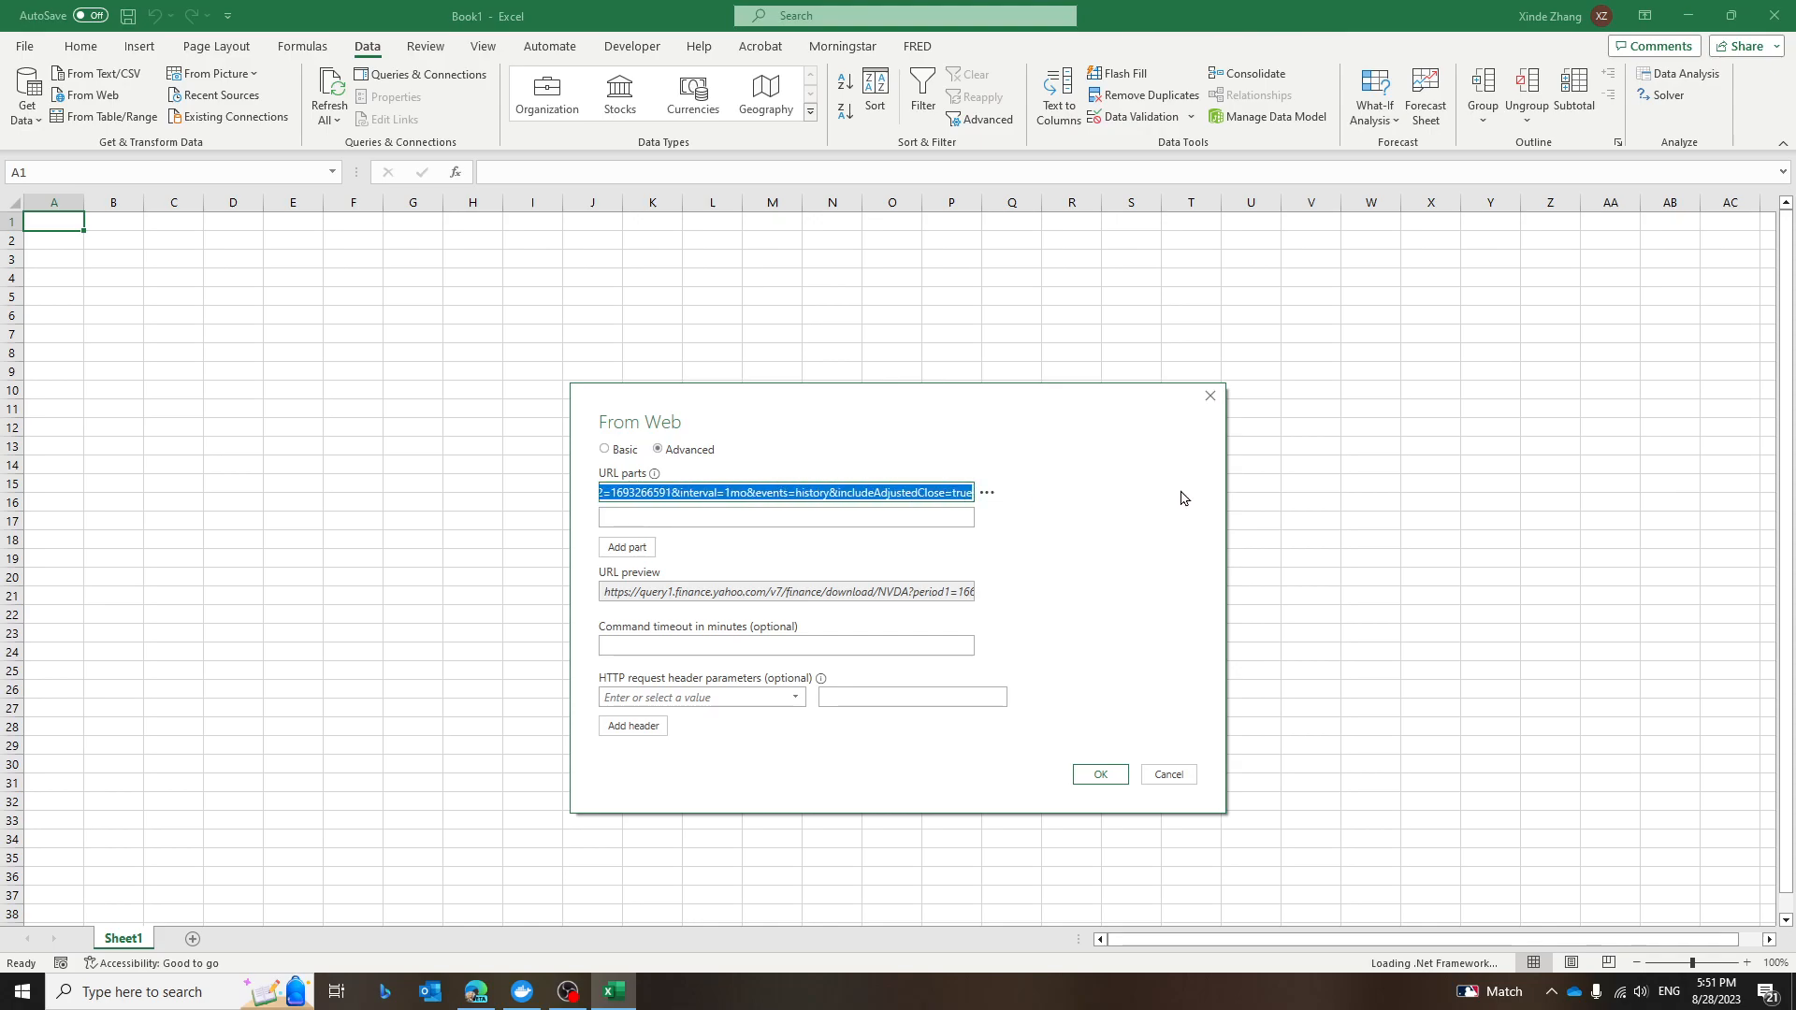
right_click(796, 498)
click(835, 534)
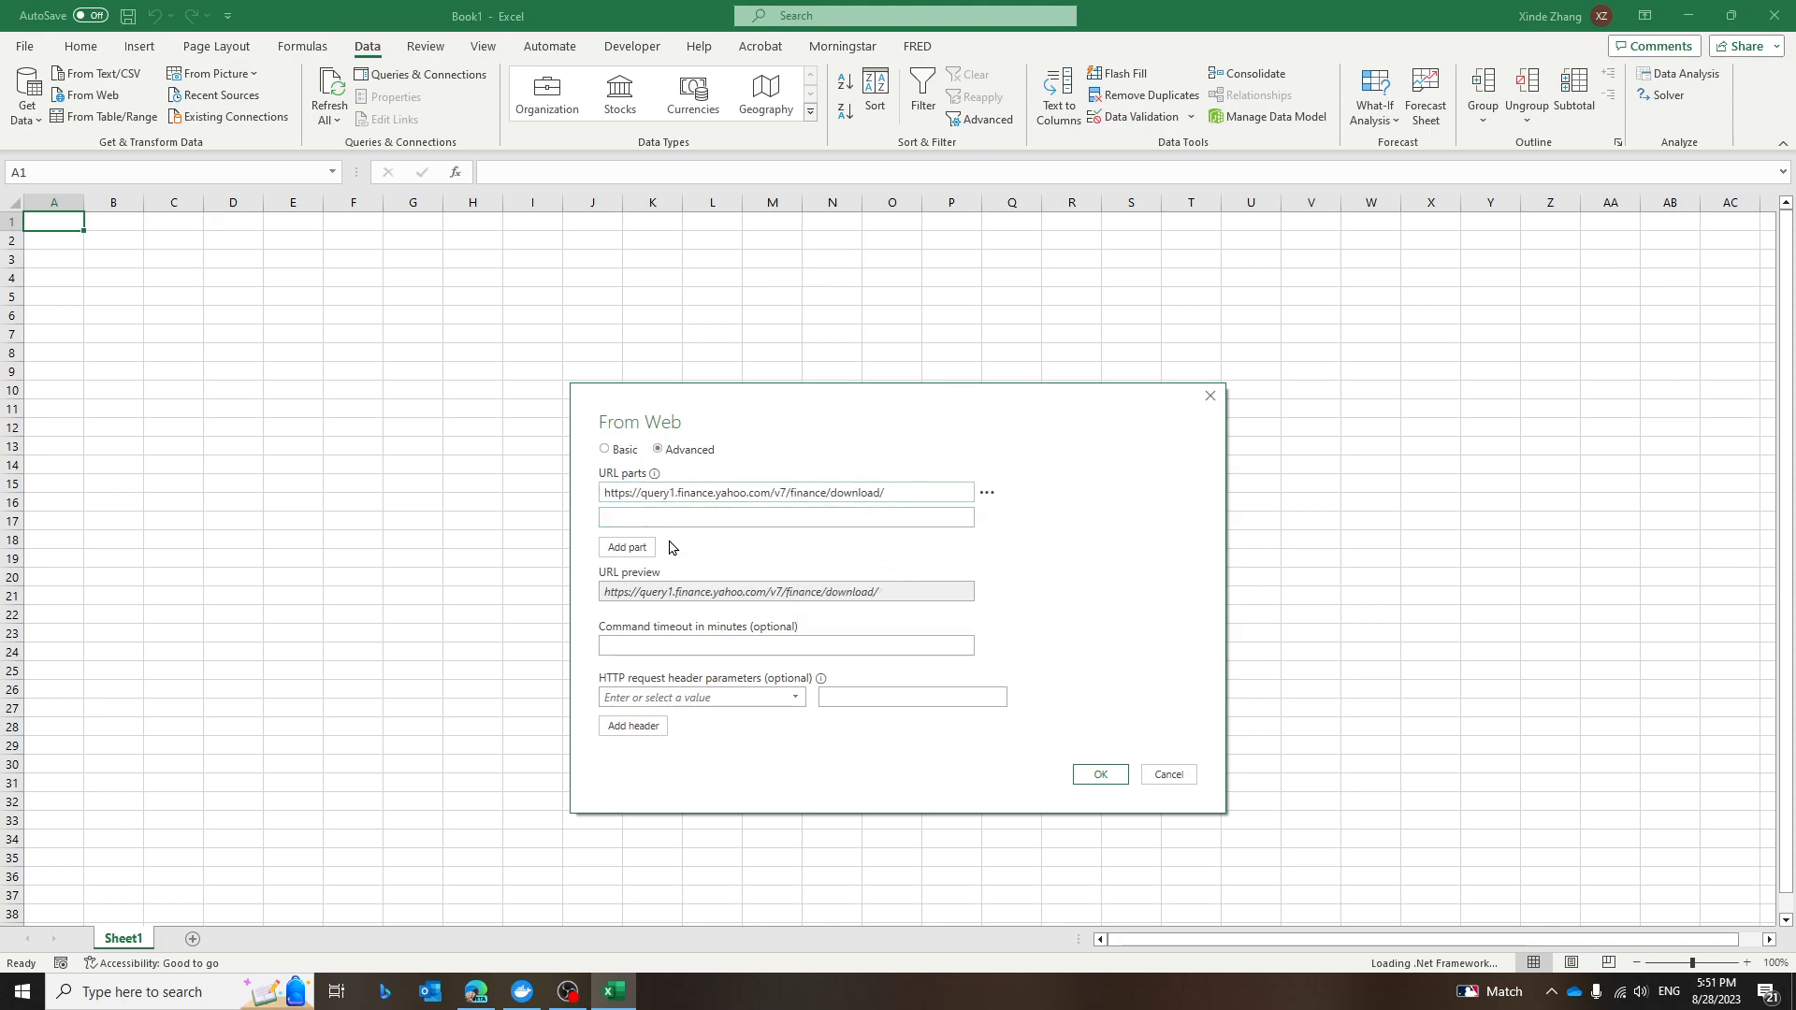
Paste the cut text into the second URL part and add a third URL part.
click(627, 517)
key(ctrl+v)
key(Home)
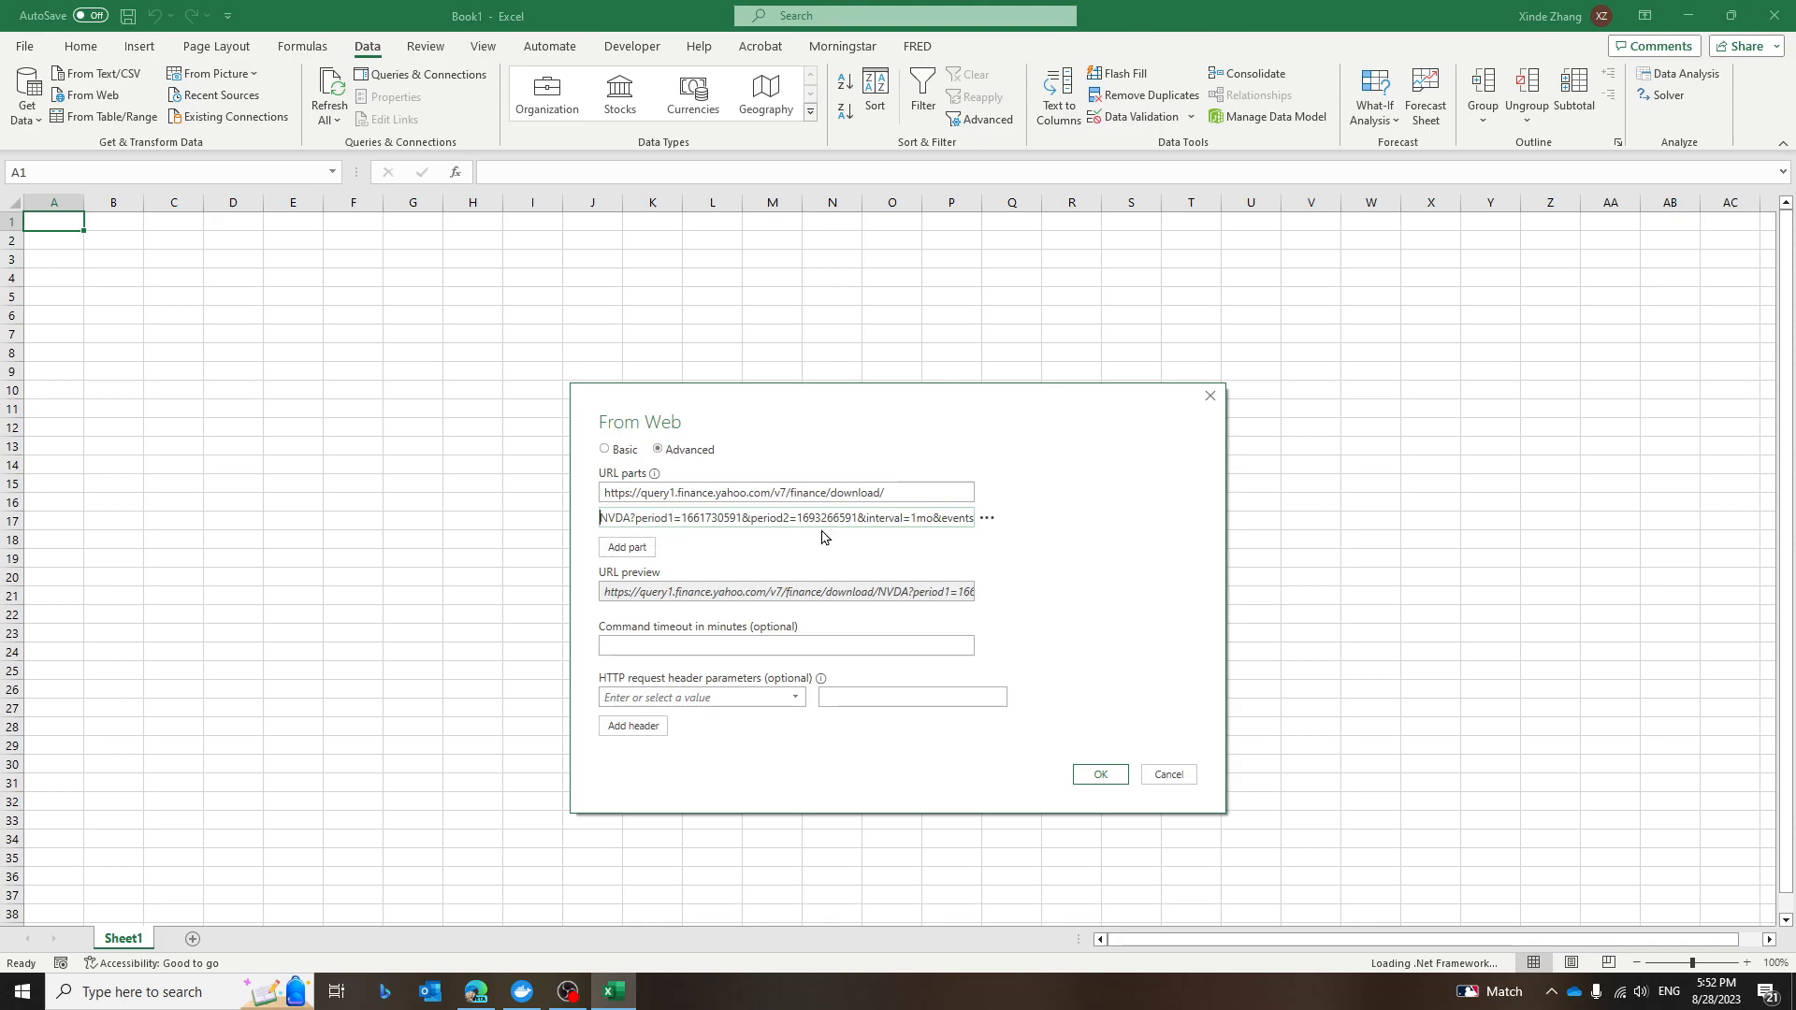
click(627, 547)
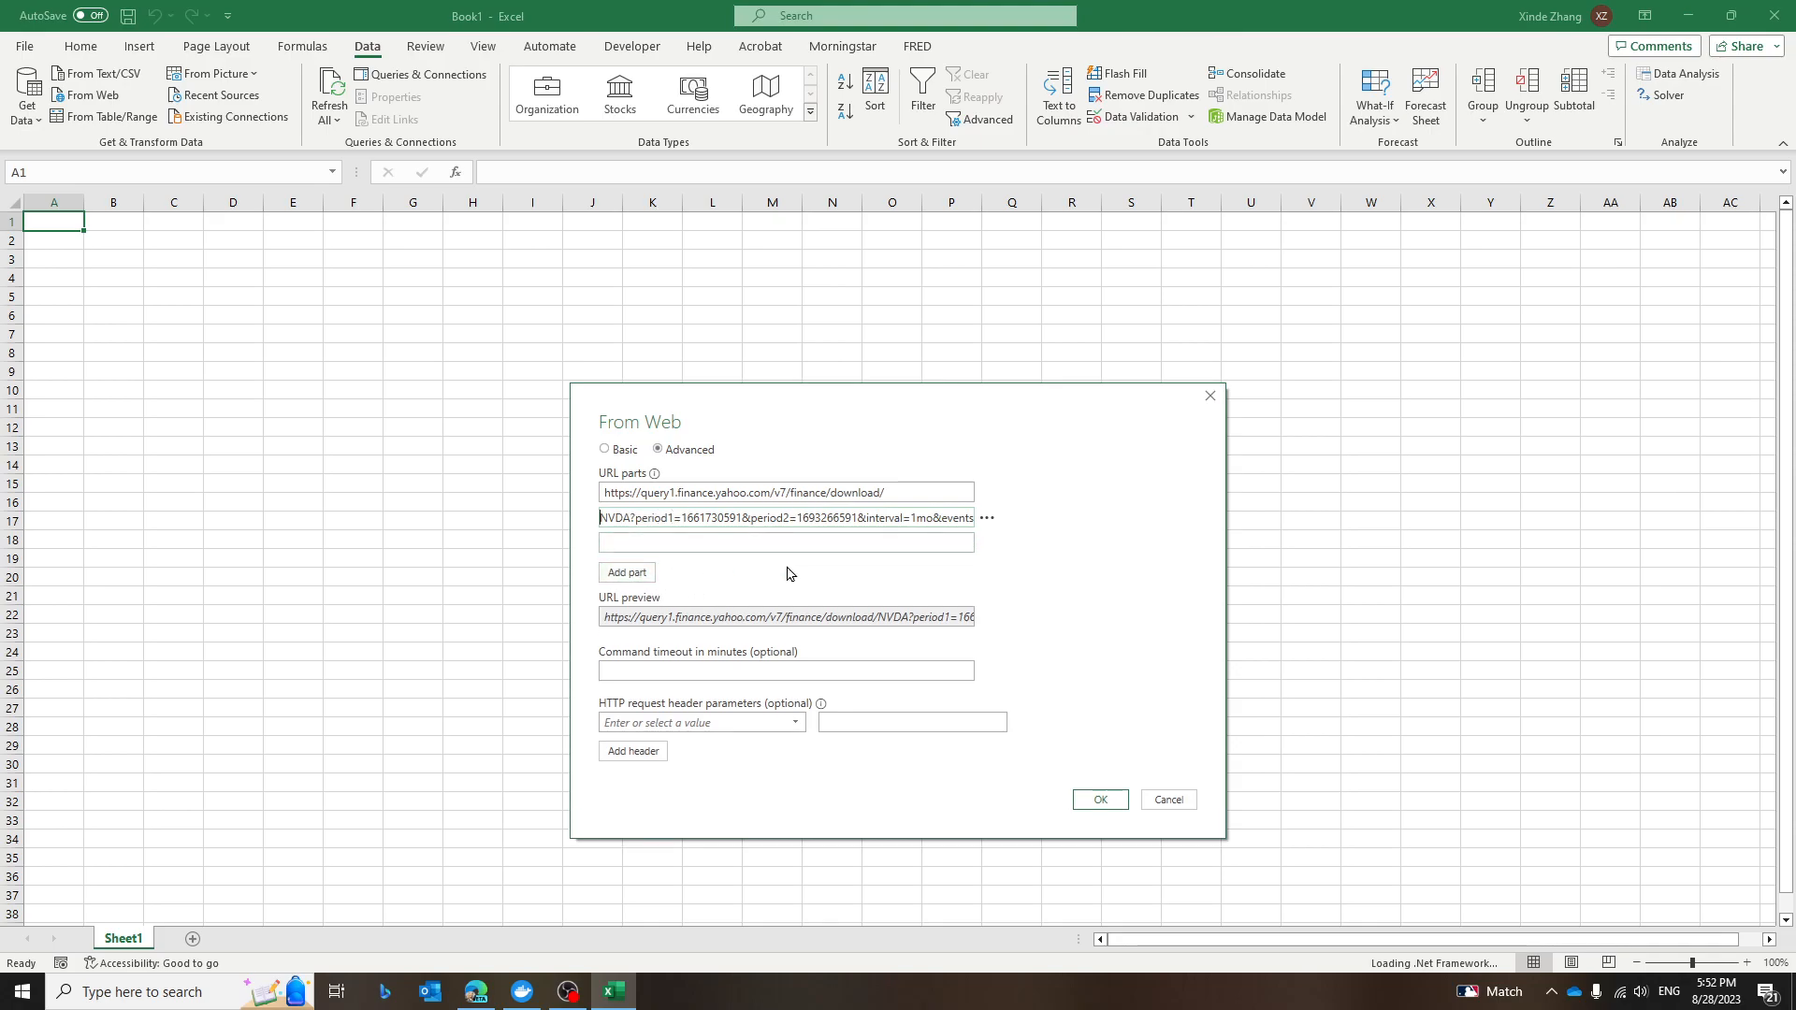
Move the query string after "NVDA" from the second URL part into the third URL part.
drag(629, 517, 1080, 523)
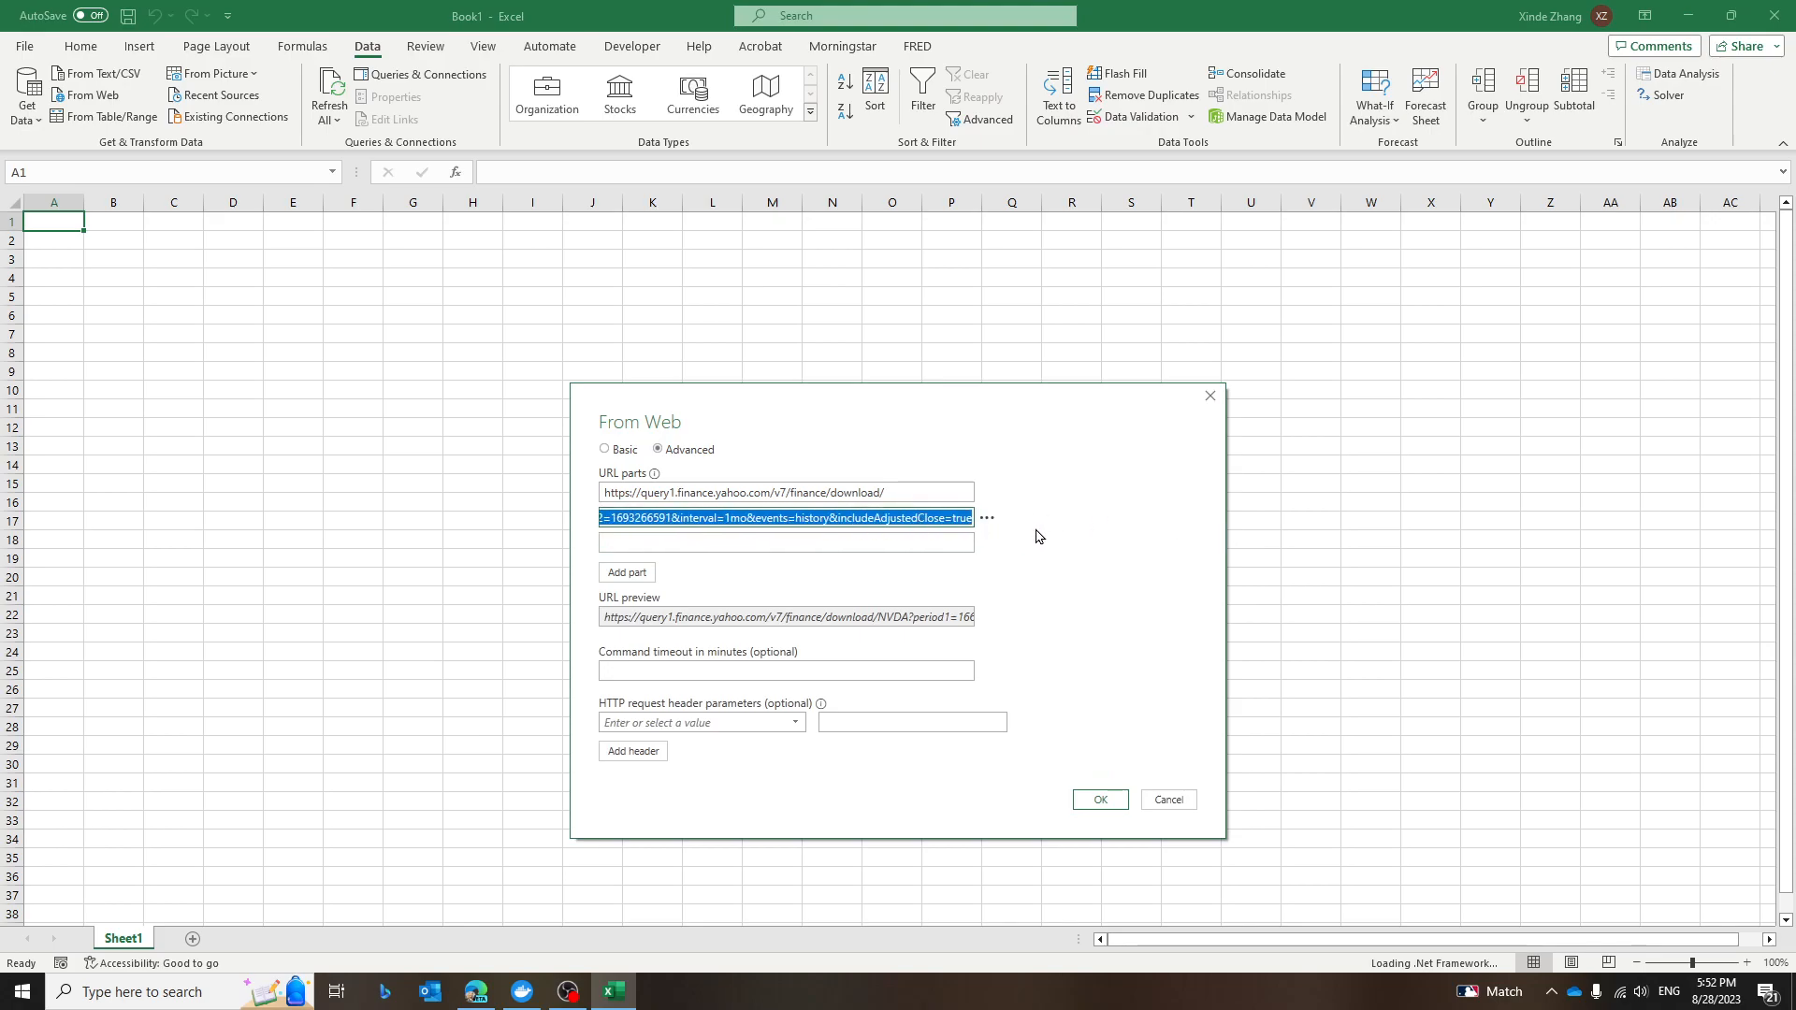
right_click(911, 526)
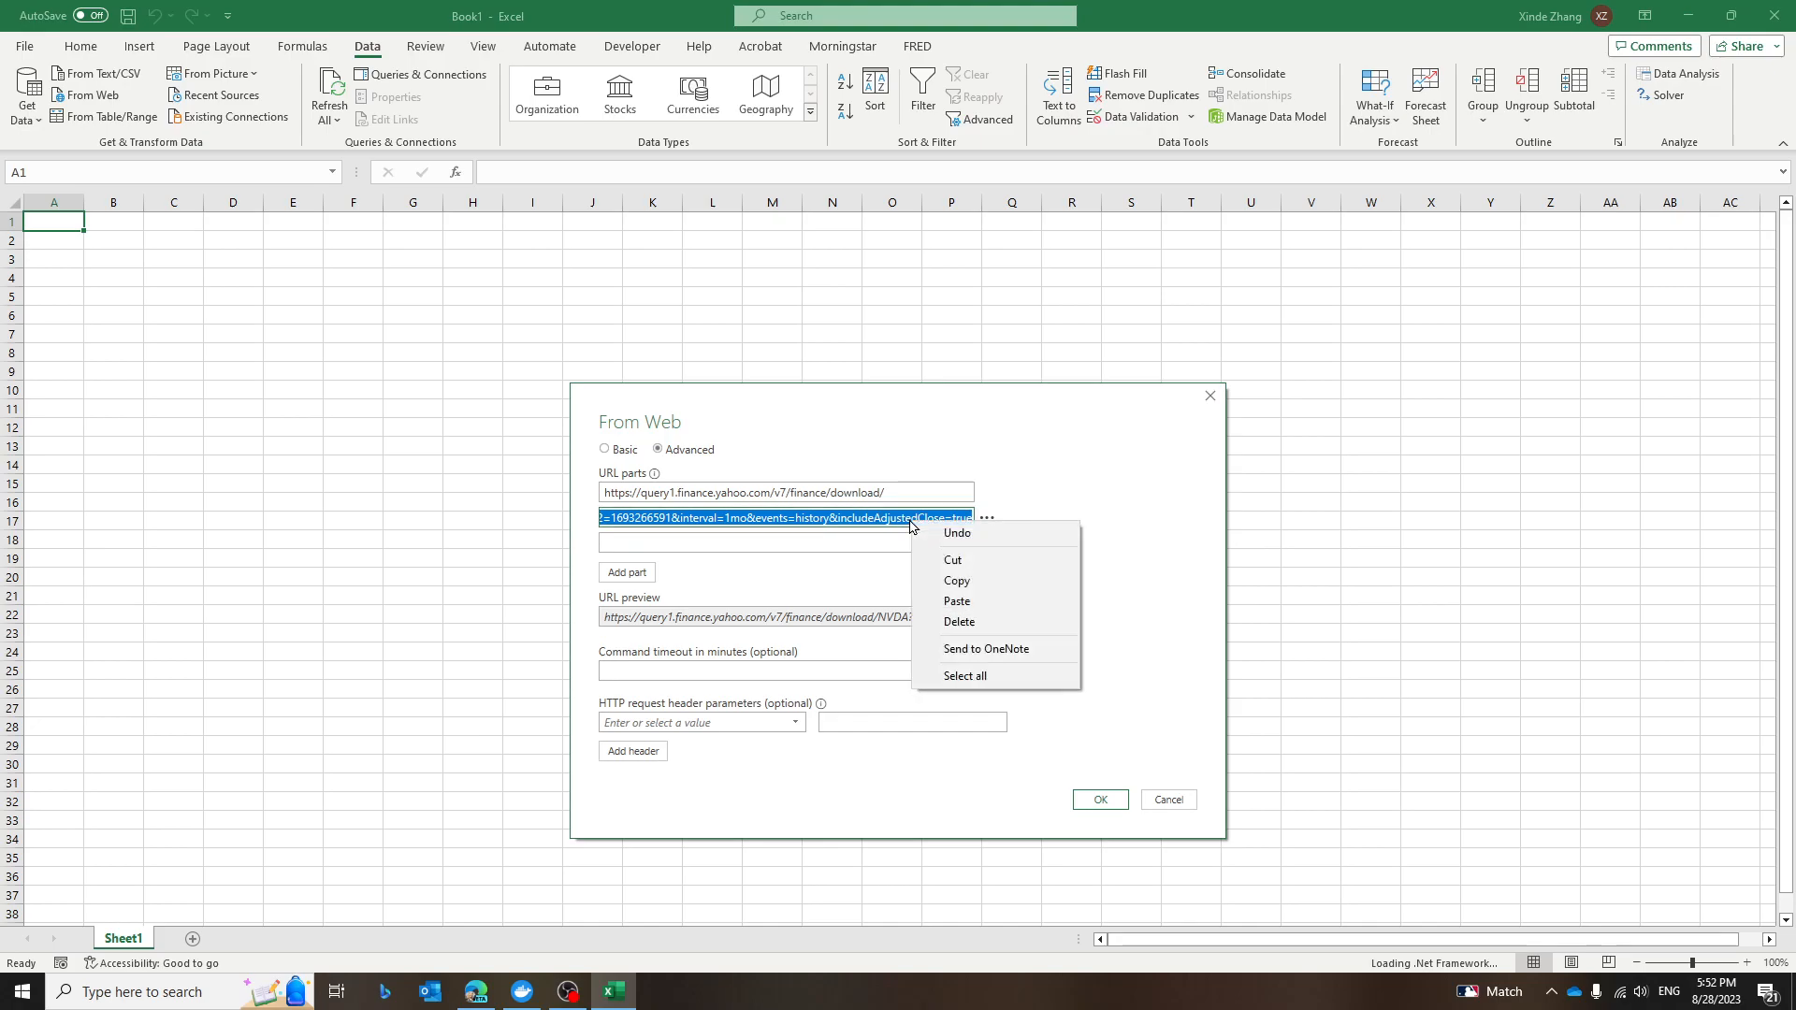
click(952, 560)
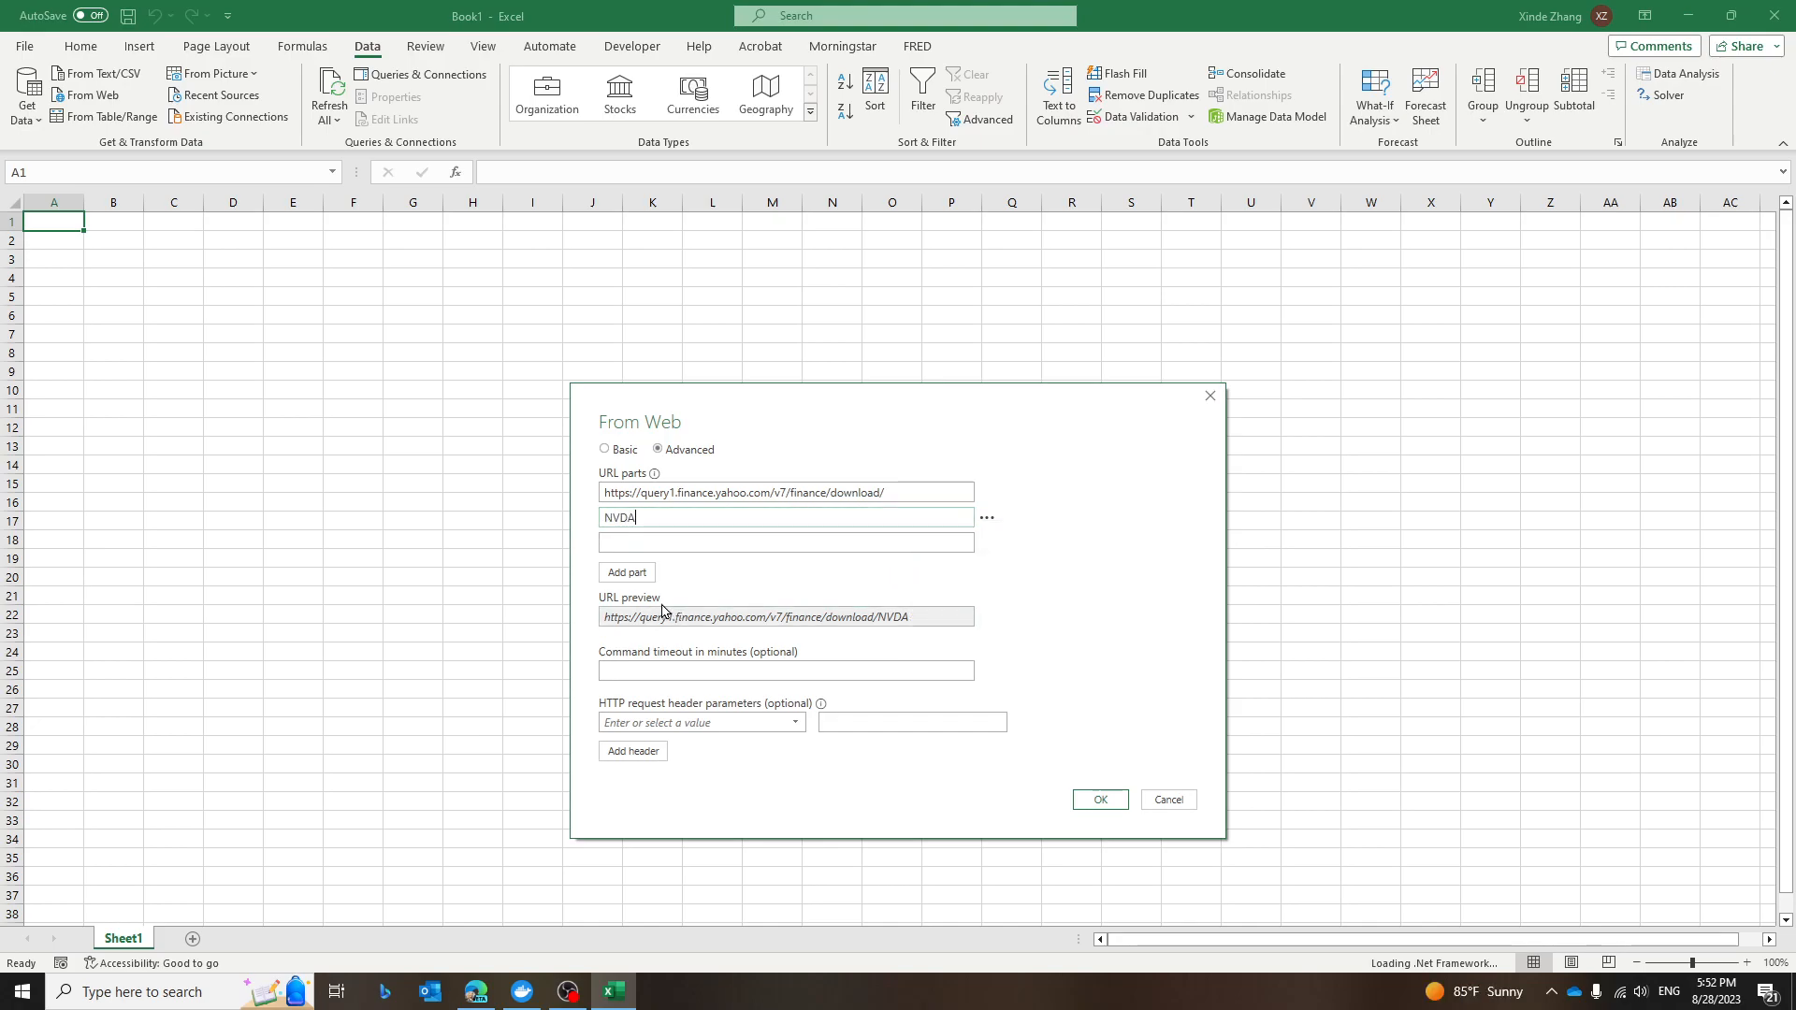
click(611, 542)
right_click(656, 538)
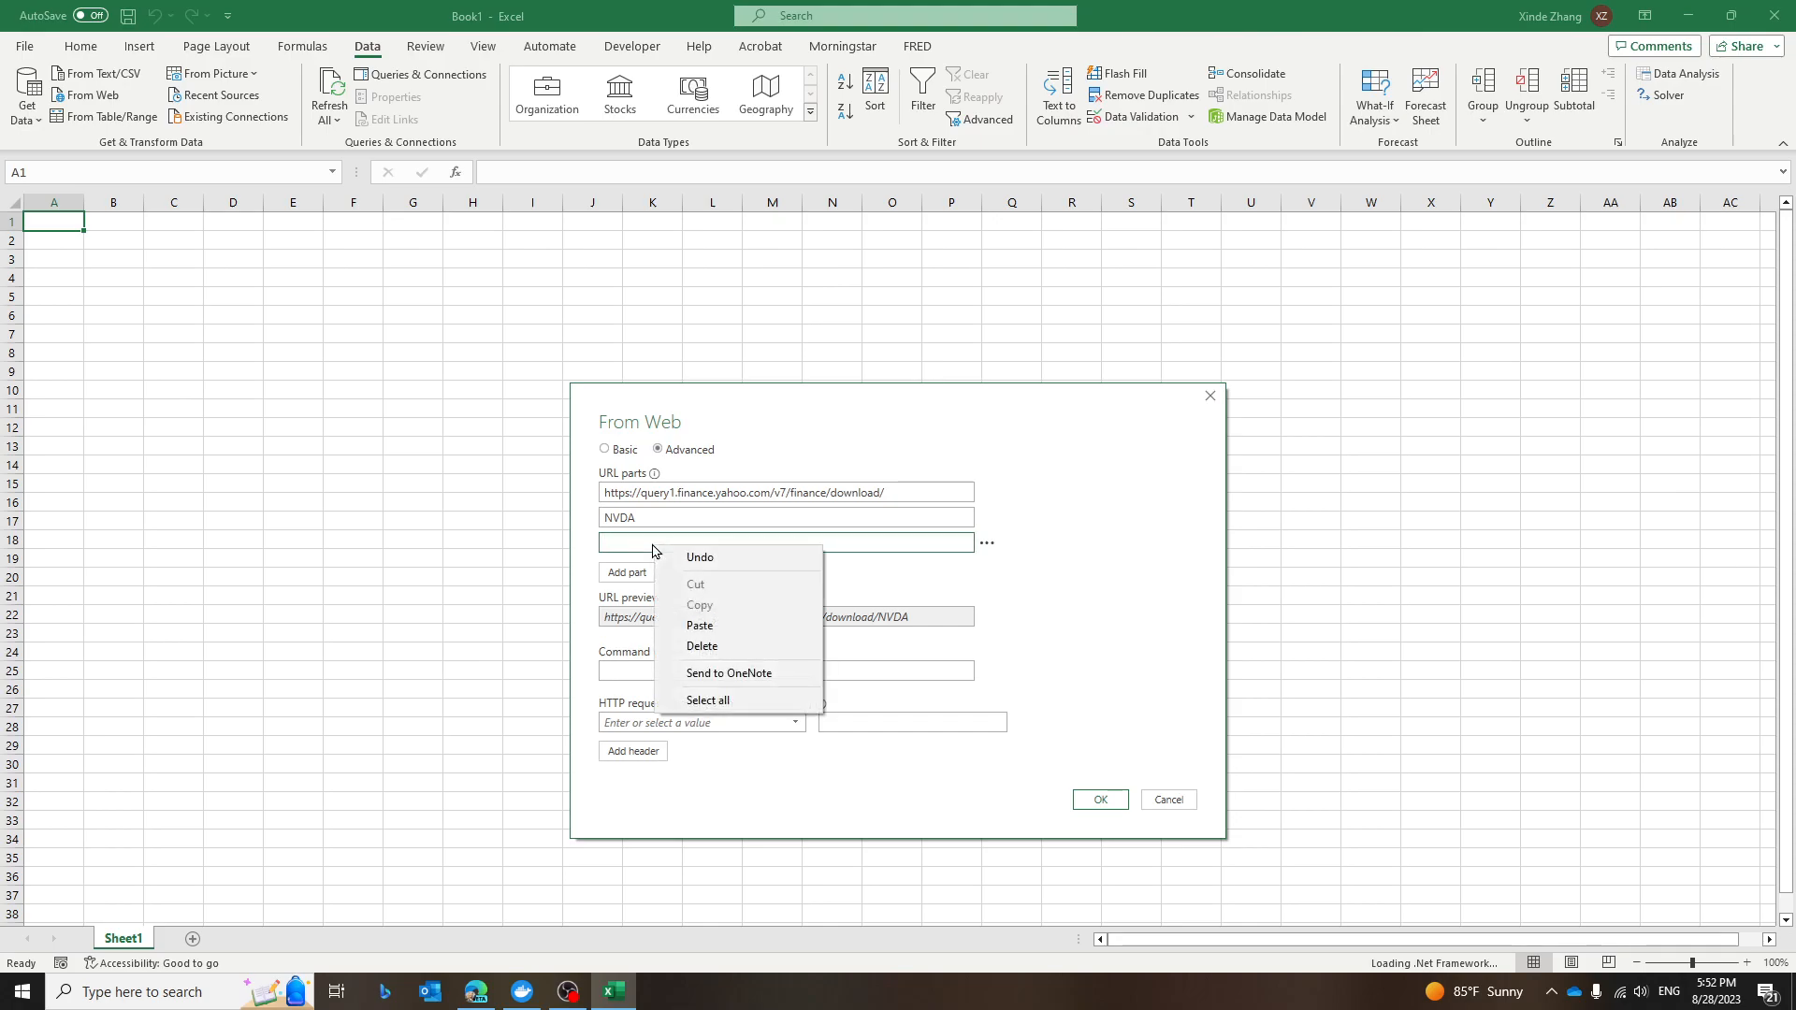
click(702, 626)
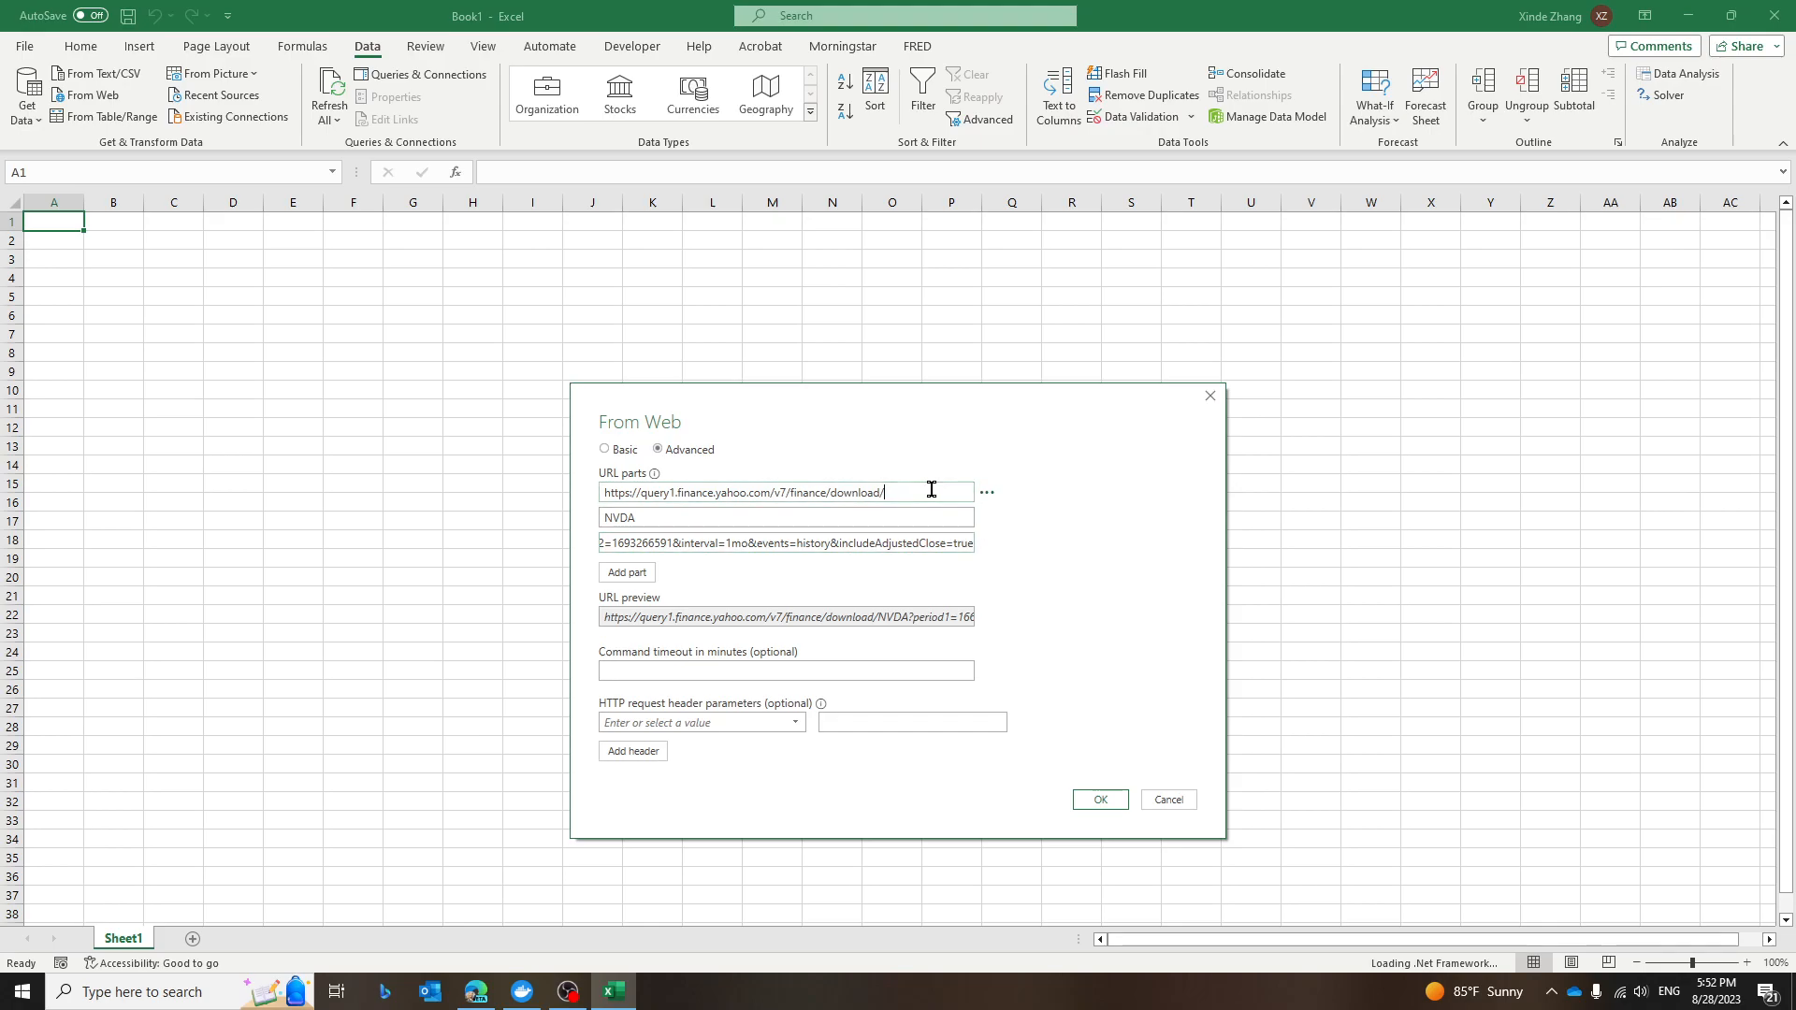
Confirm the web URL and open the previewed data in Power Query with Transform Data.
double_click(643, 517)
click(1099, 801)
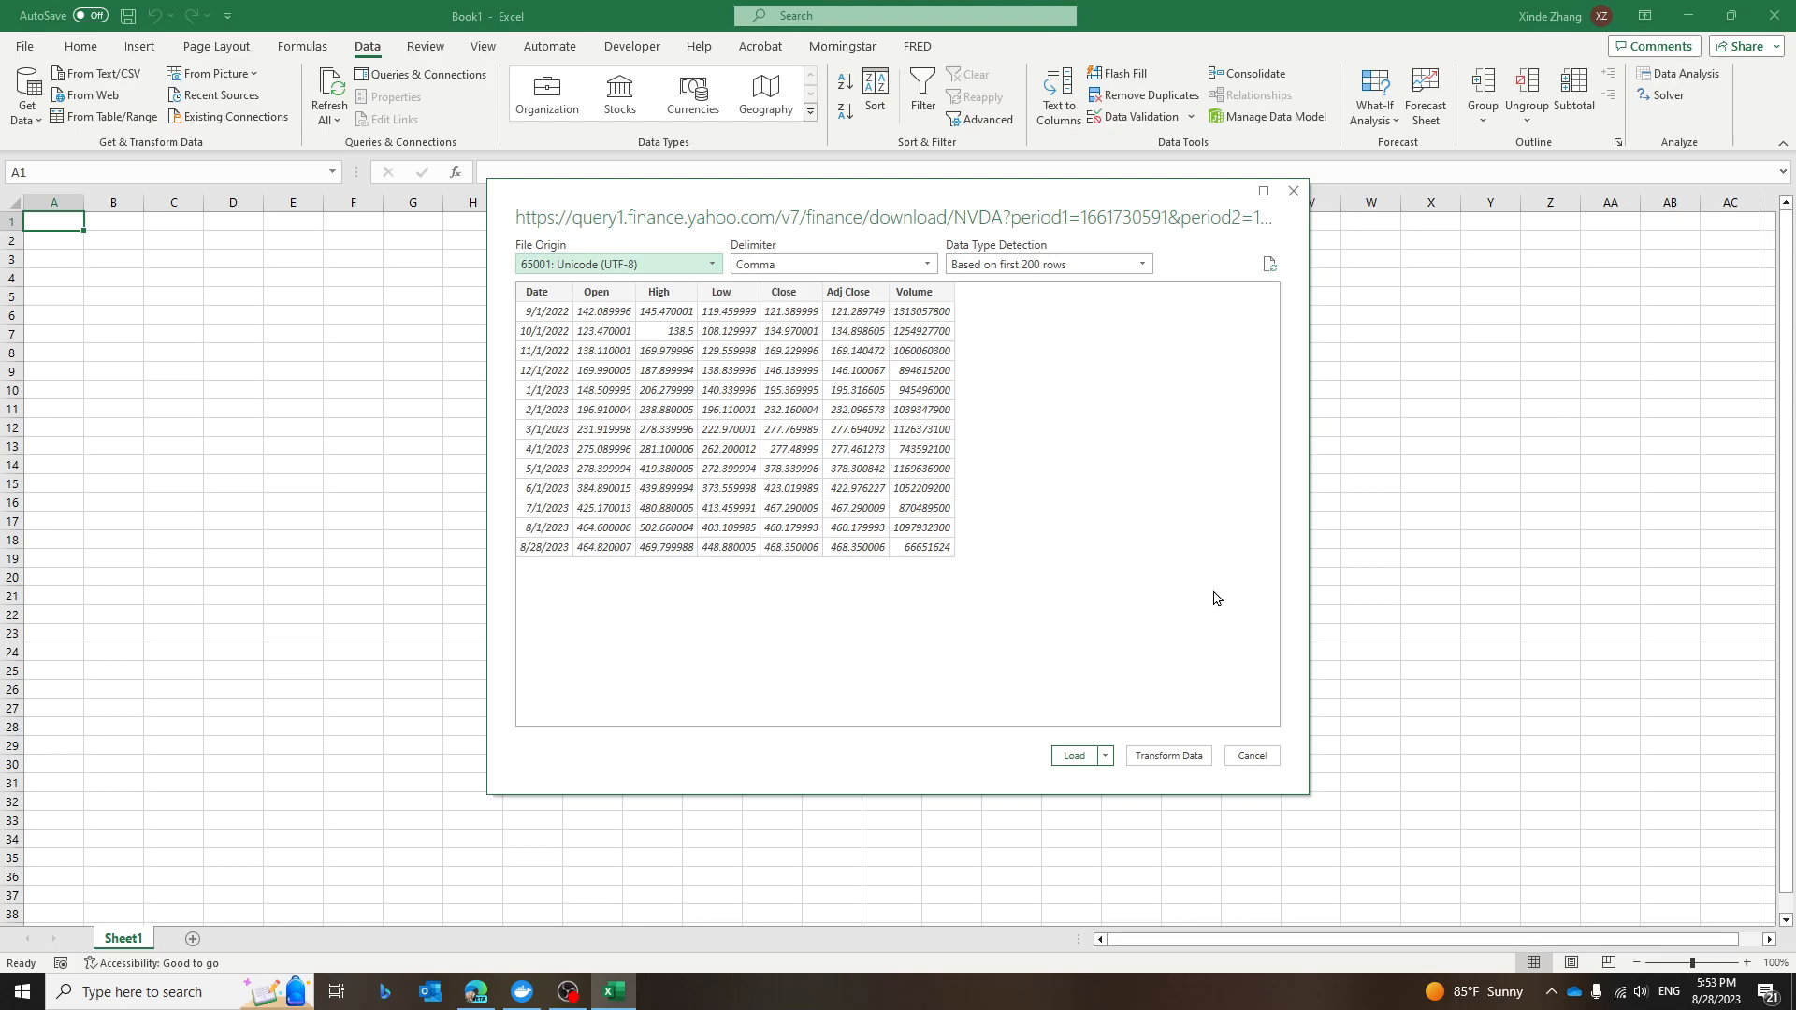
click(1174, 761)
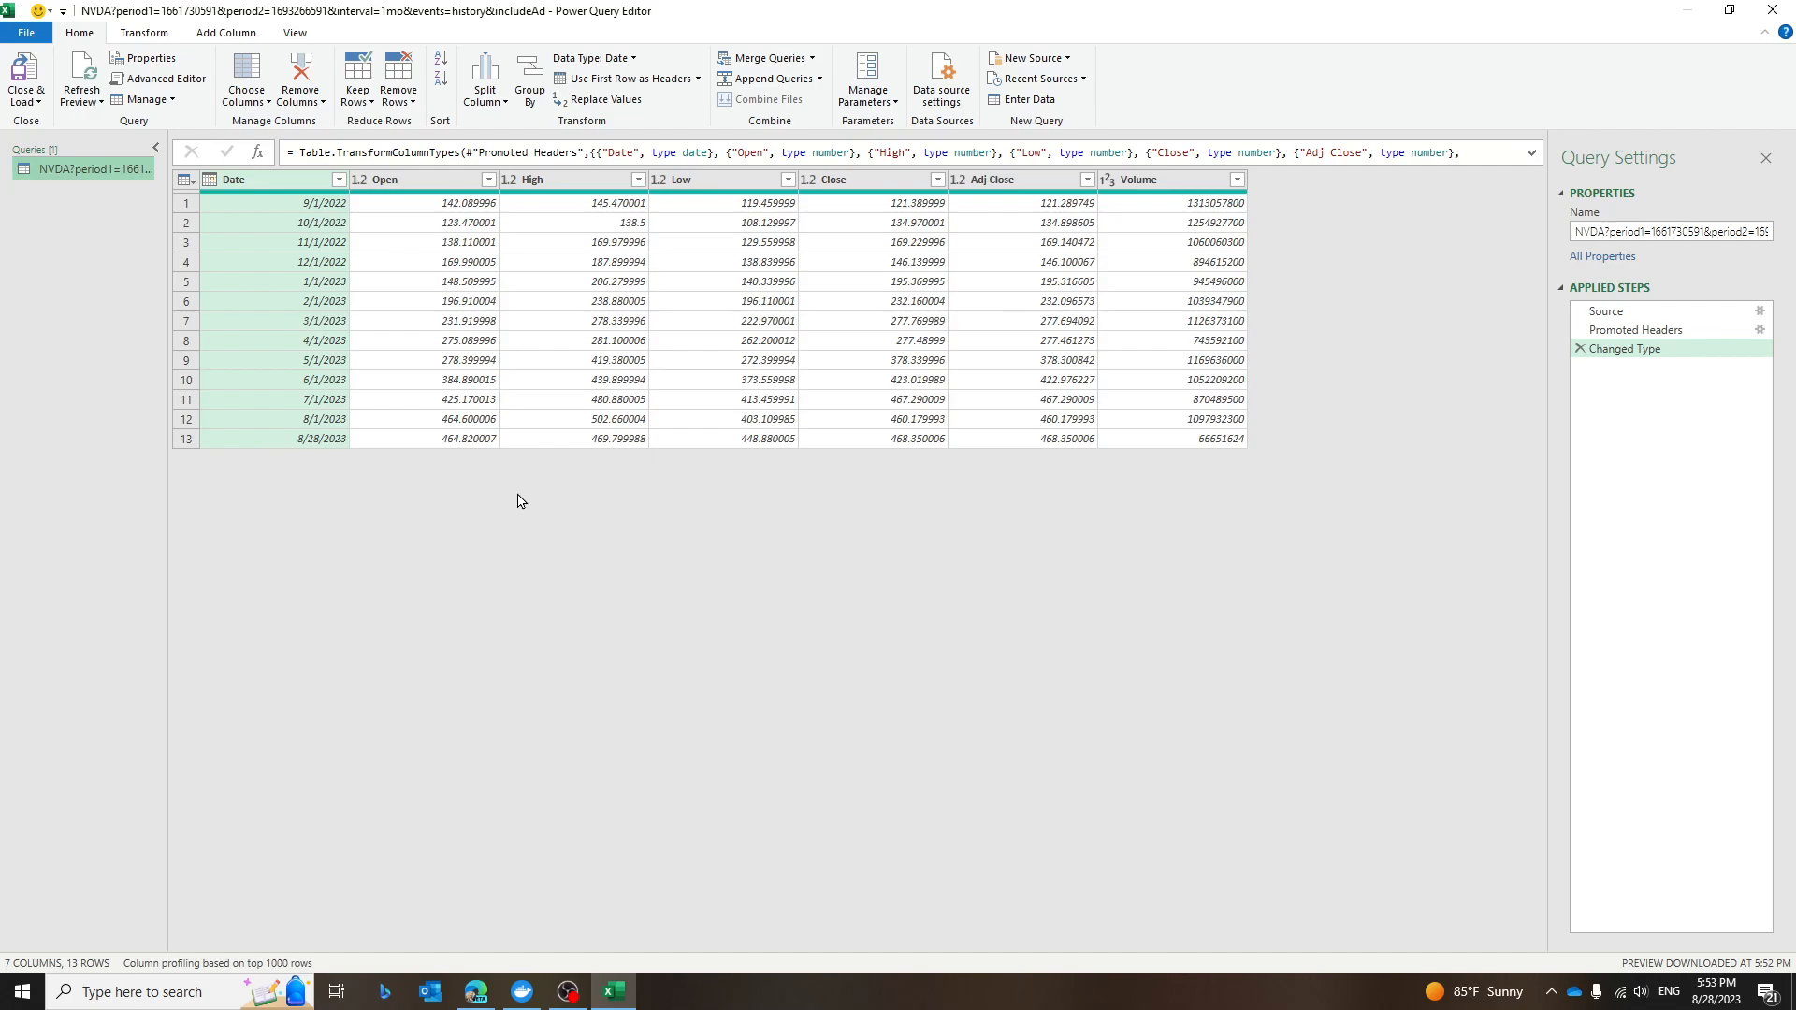
Rename the query to "NVDA stock price from Yahoo Finance".
click(1606, 229)
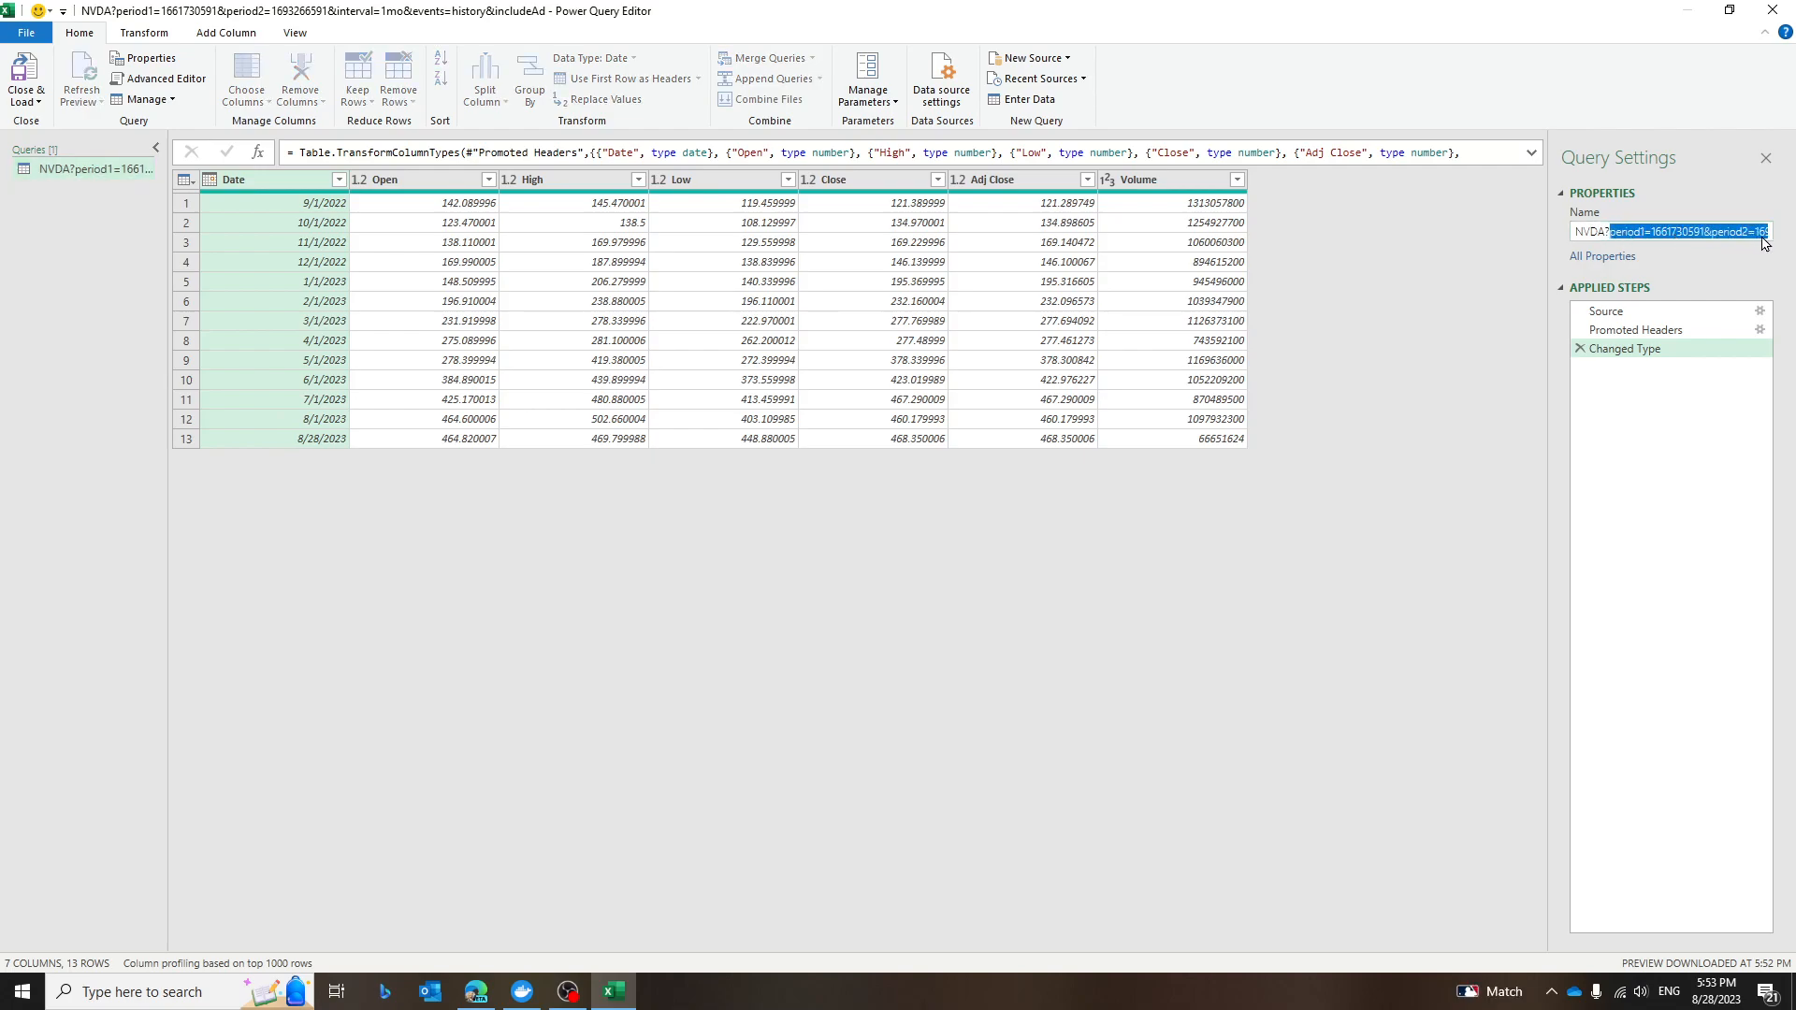
text(NVDA?)
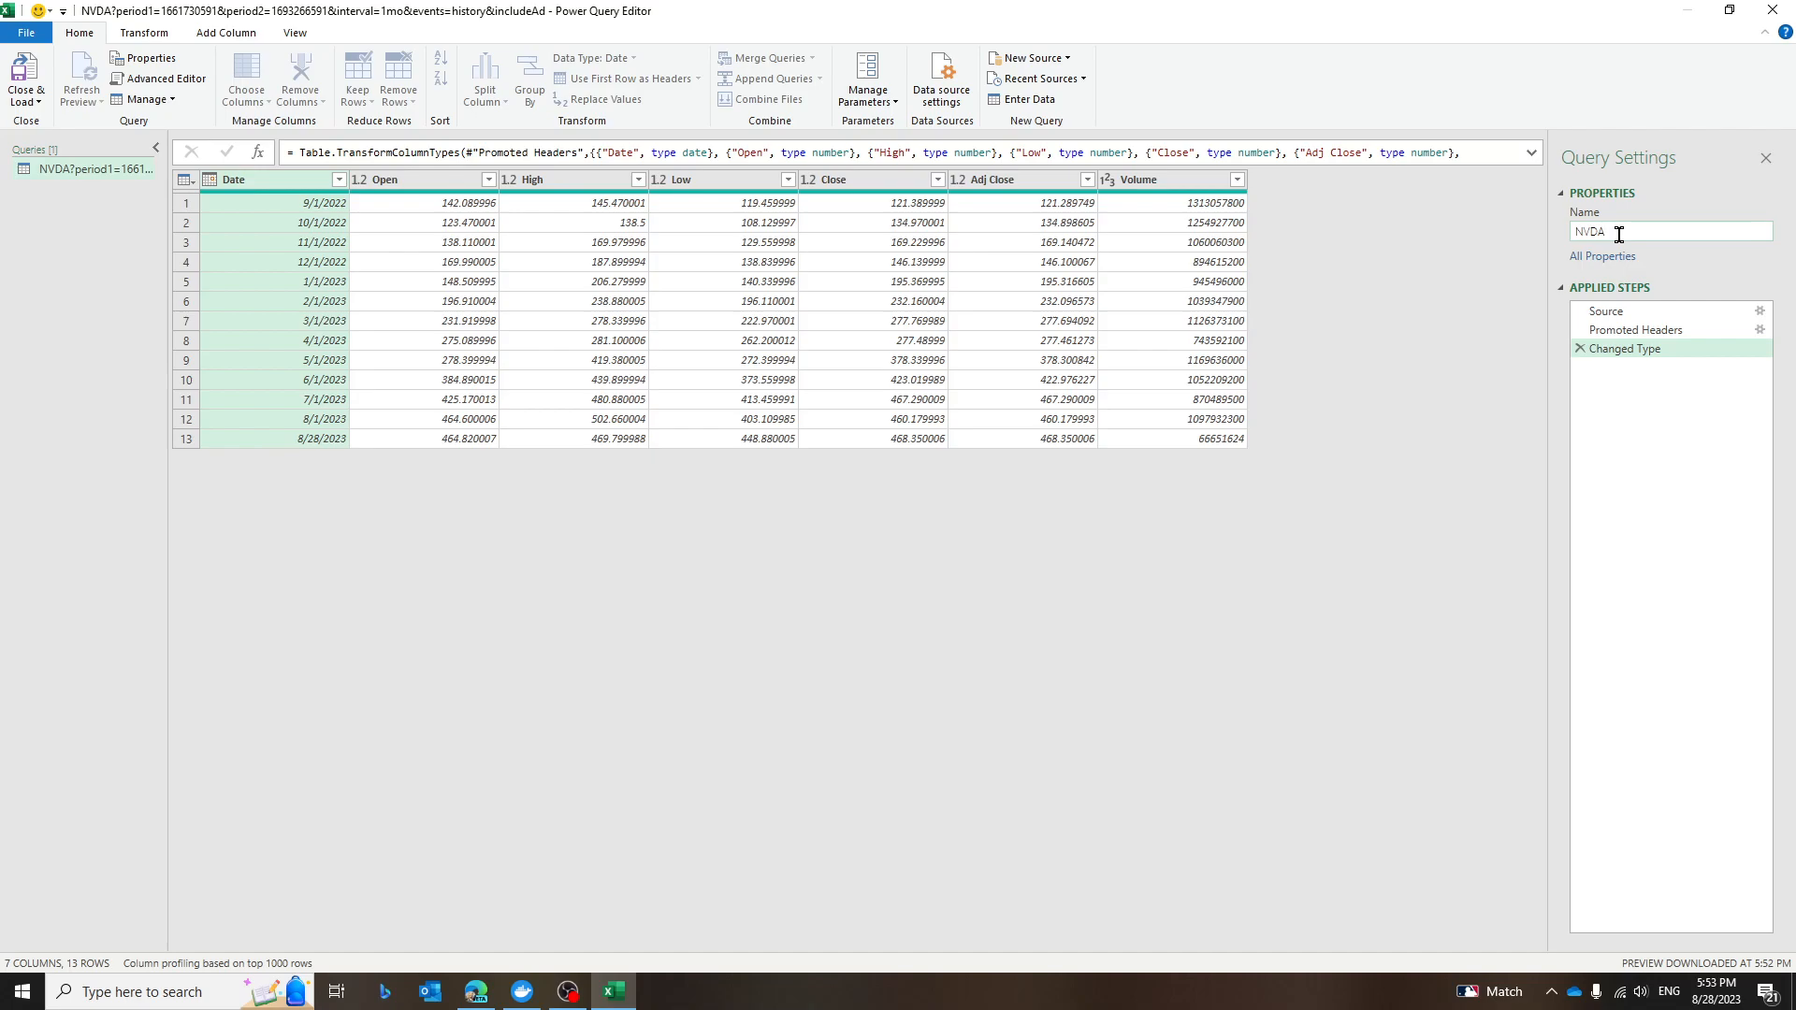
text(tock price from Yahoo Finance)
key(Return)
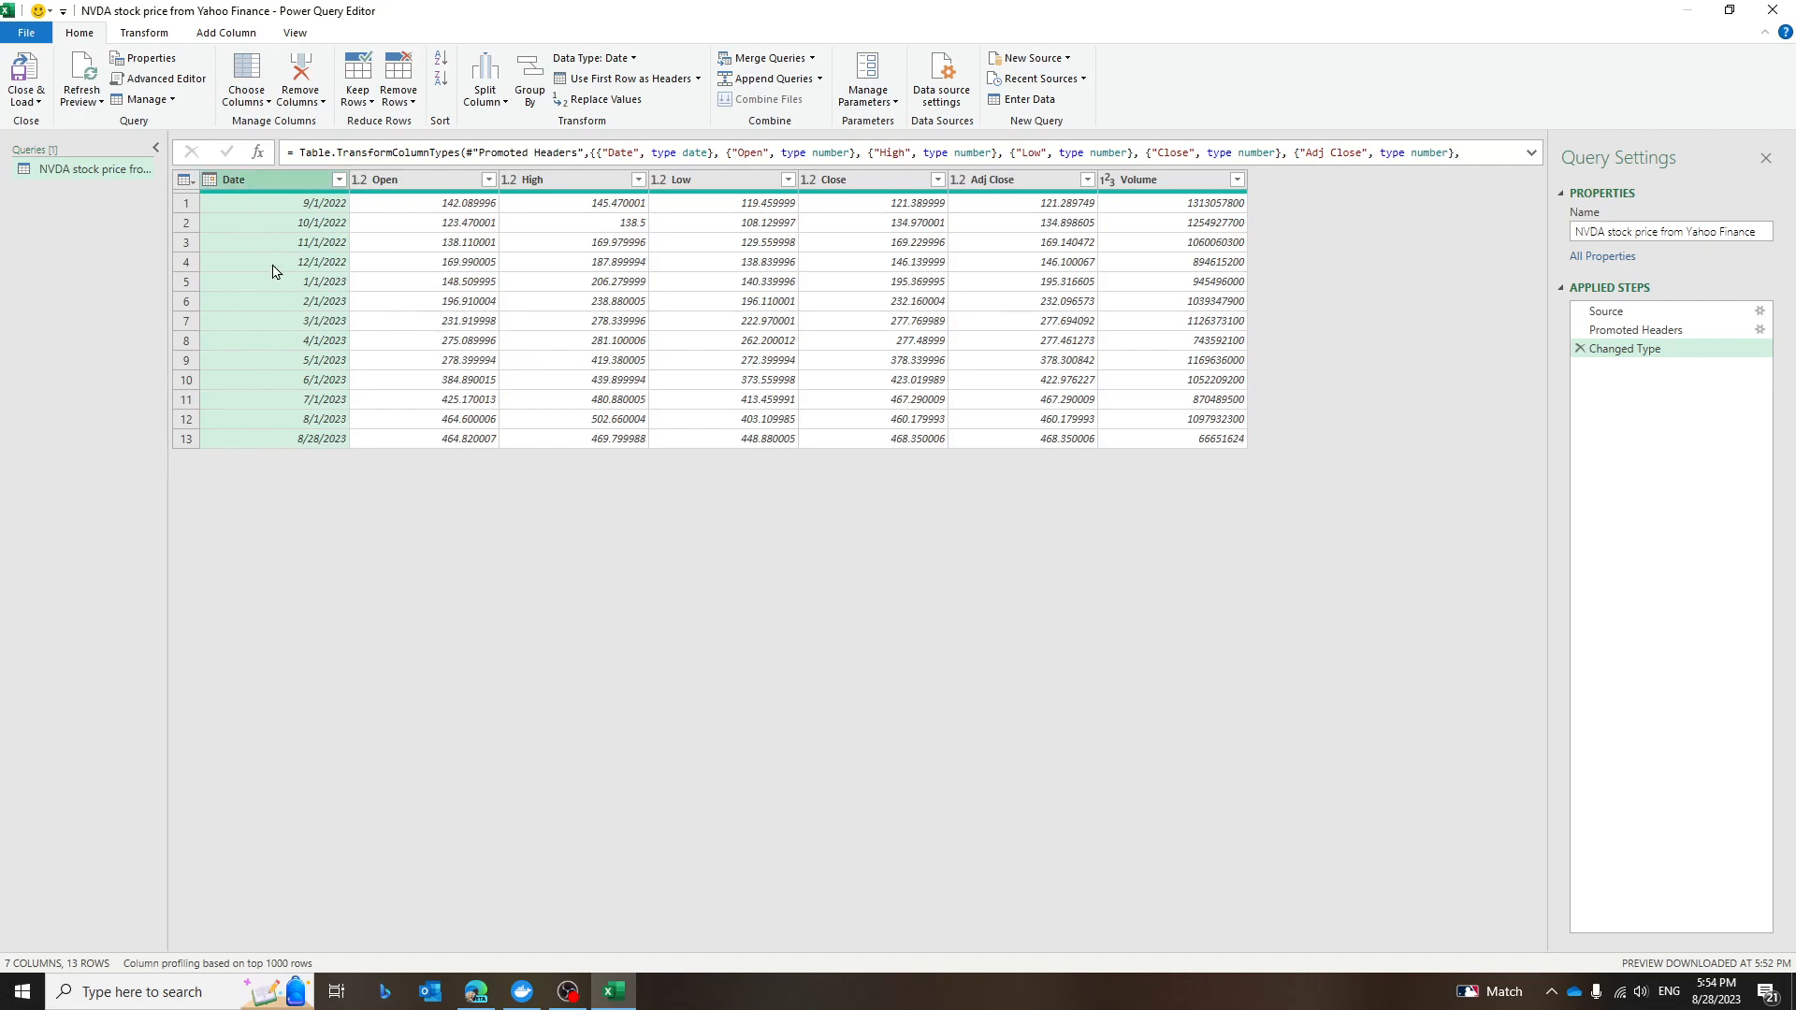
Keep only the Date, Close and Adj Close columns, removing the others, and load the query to the workbook.
ctrl+click(855, 180)
ctrl+click(1021, 182)
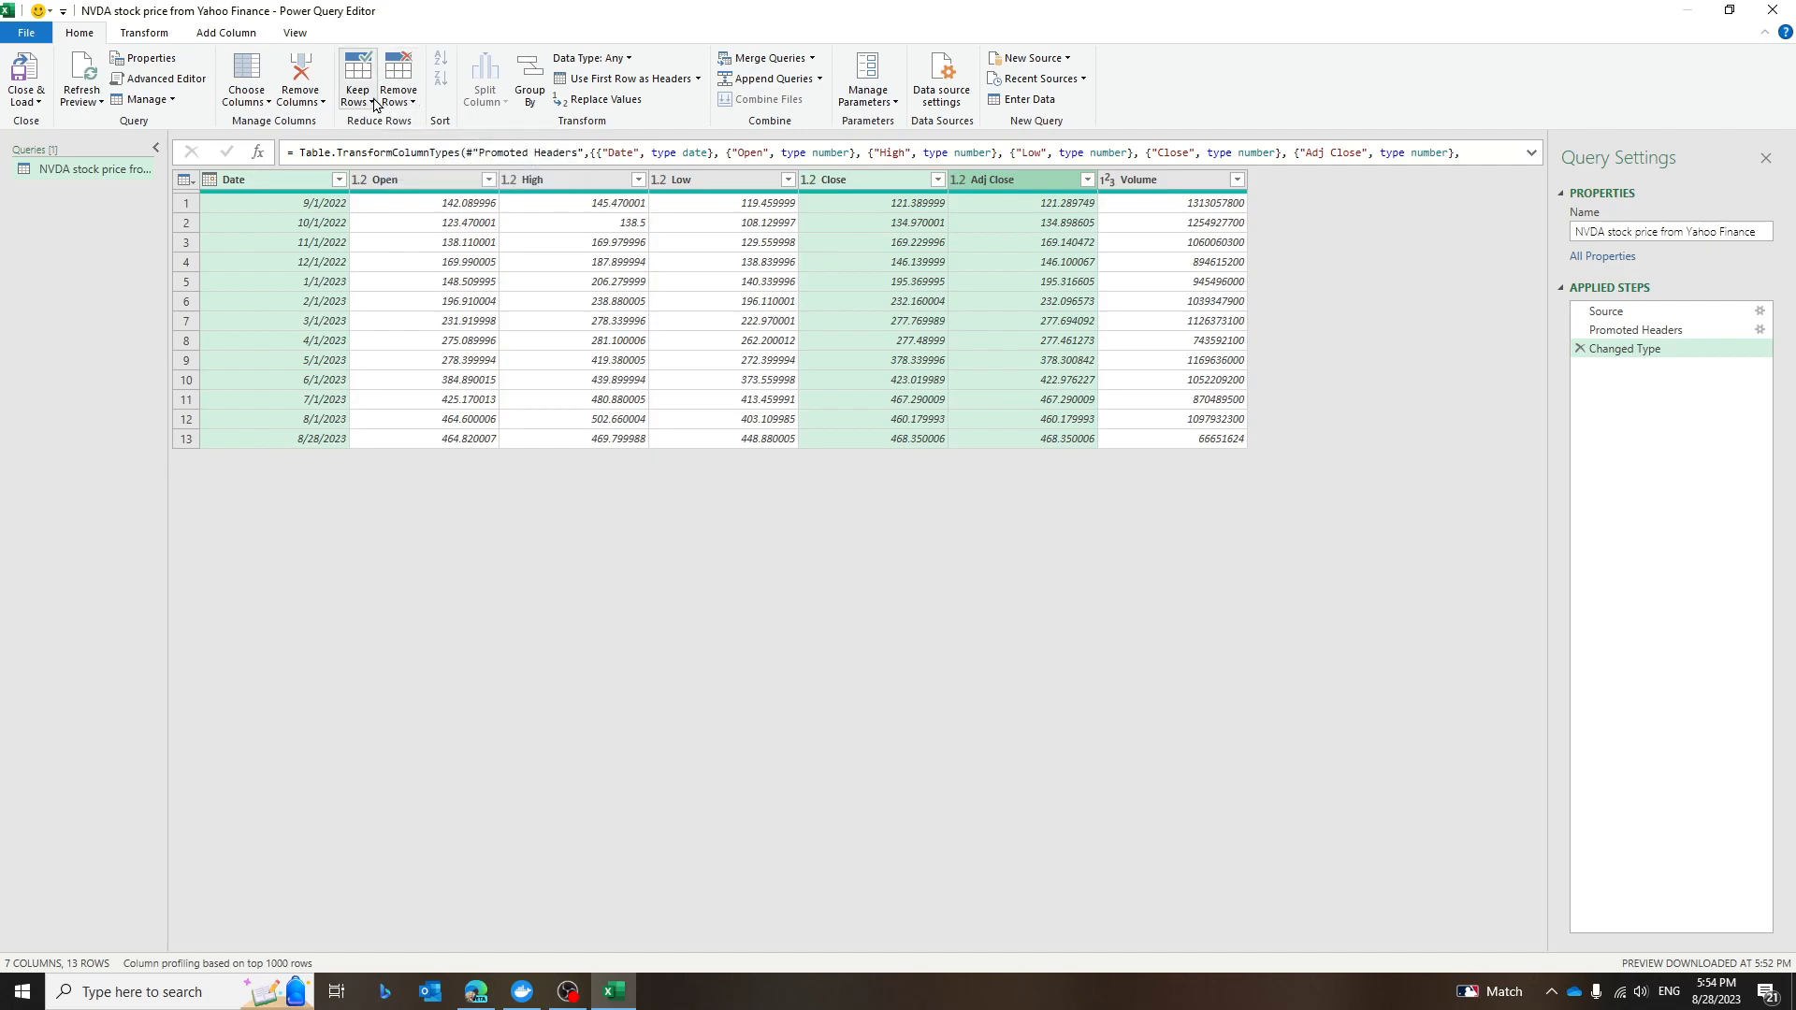
click(322, 108)
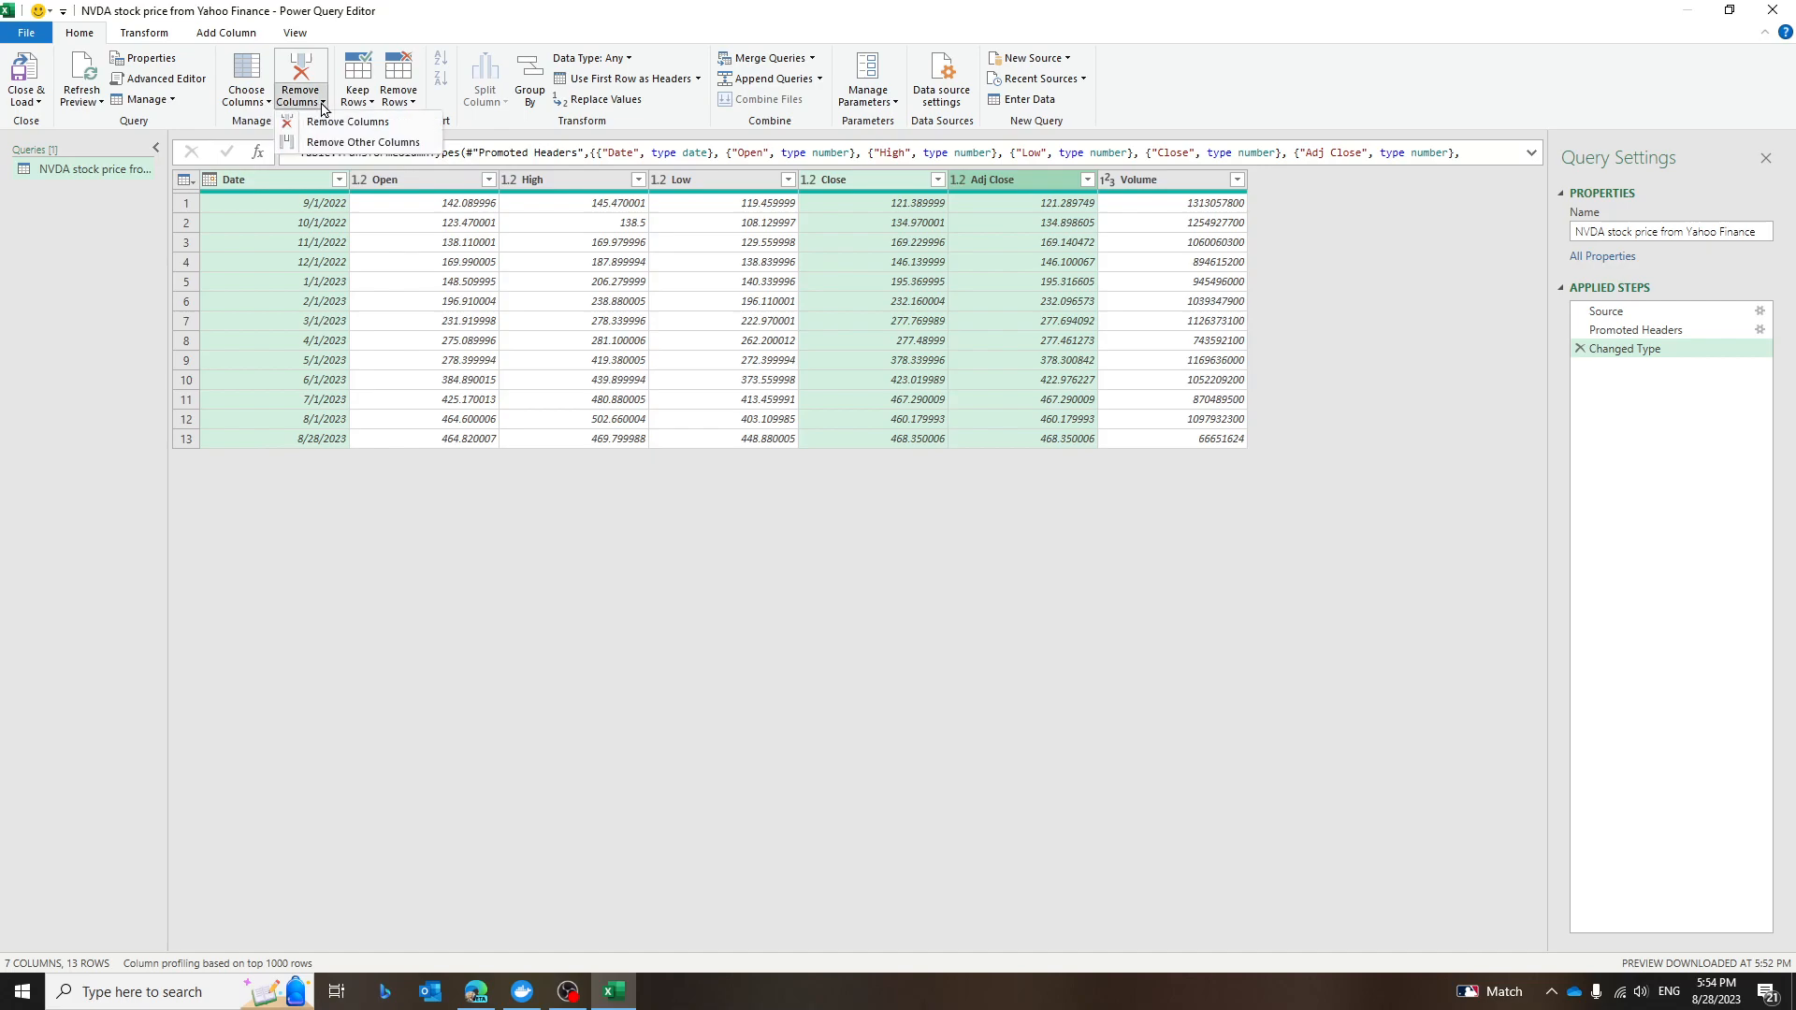
click(418, 145)
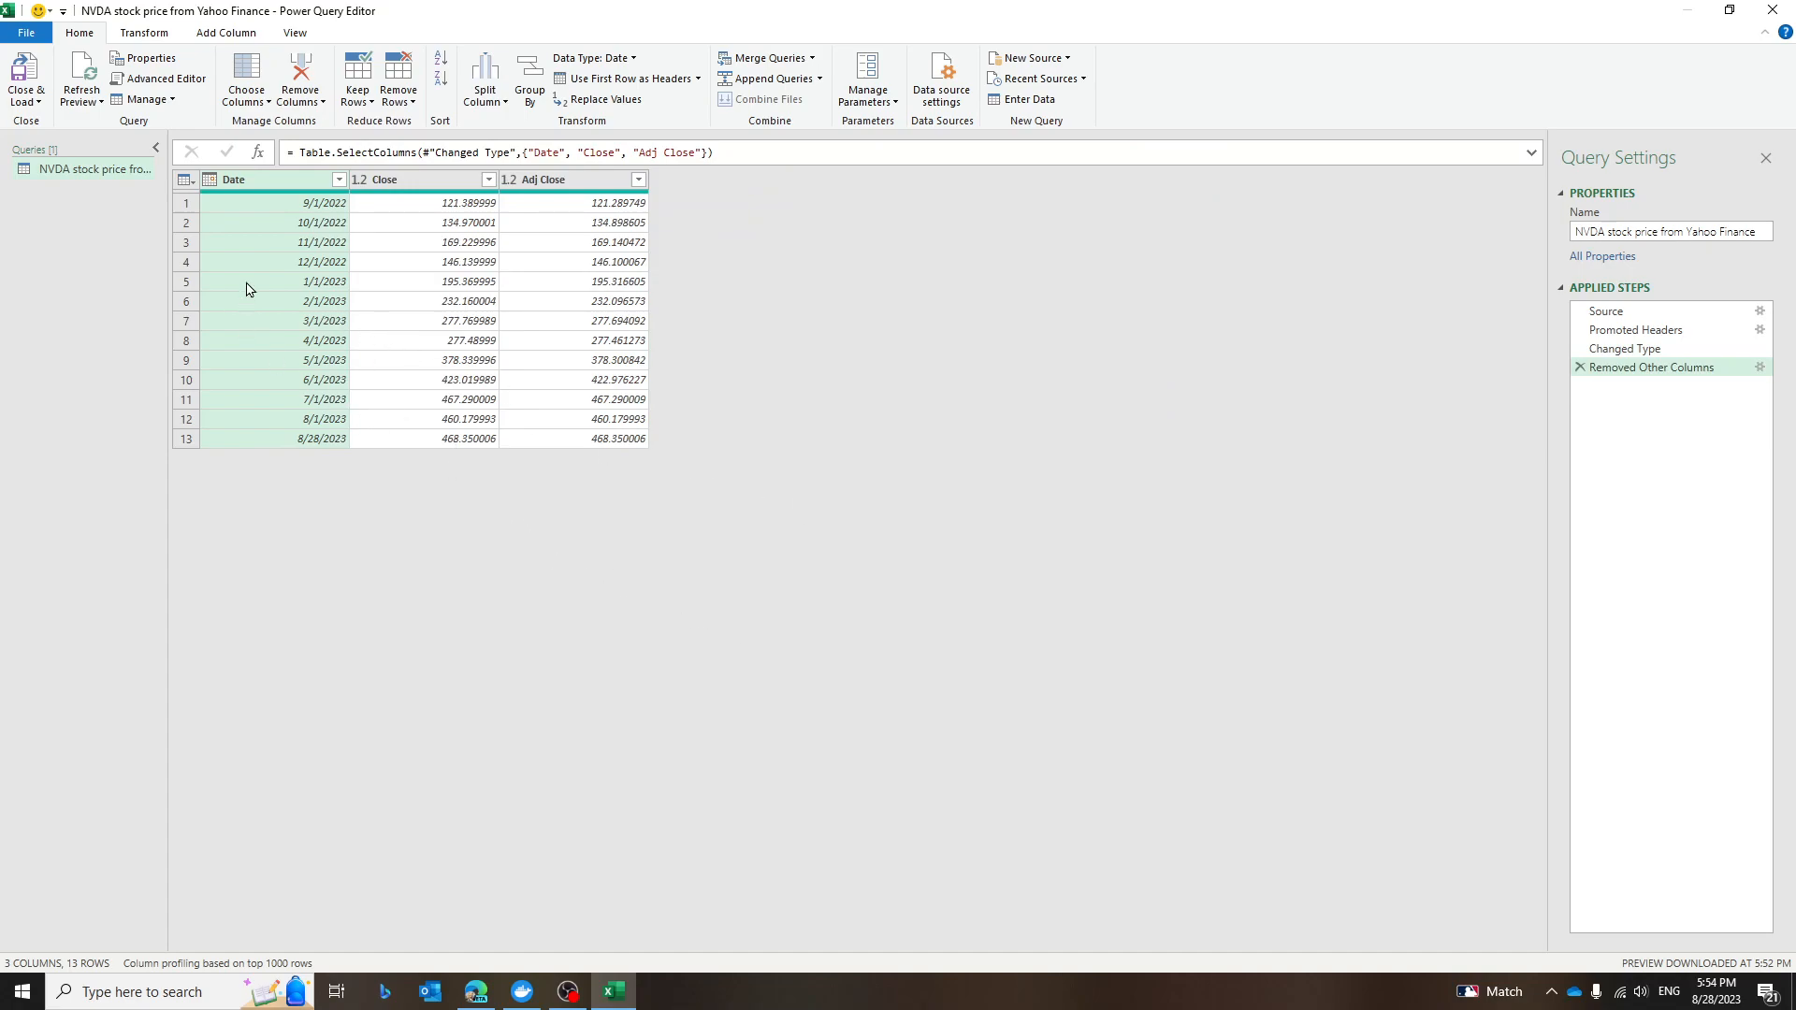
click(25, 77)
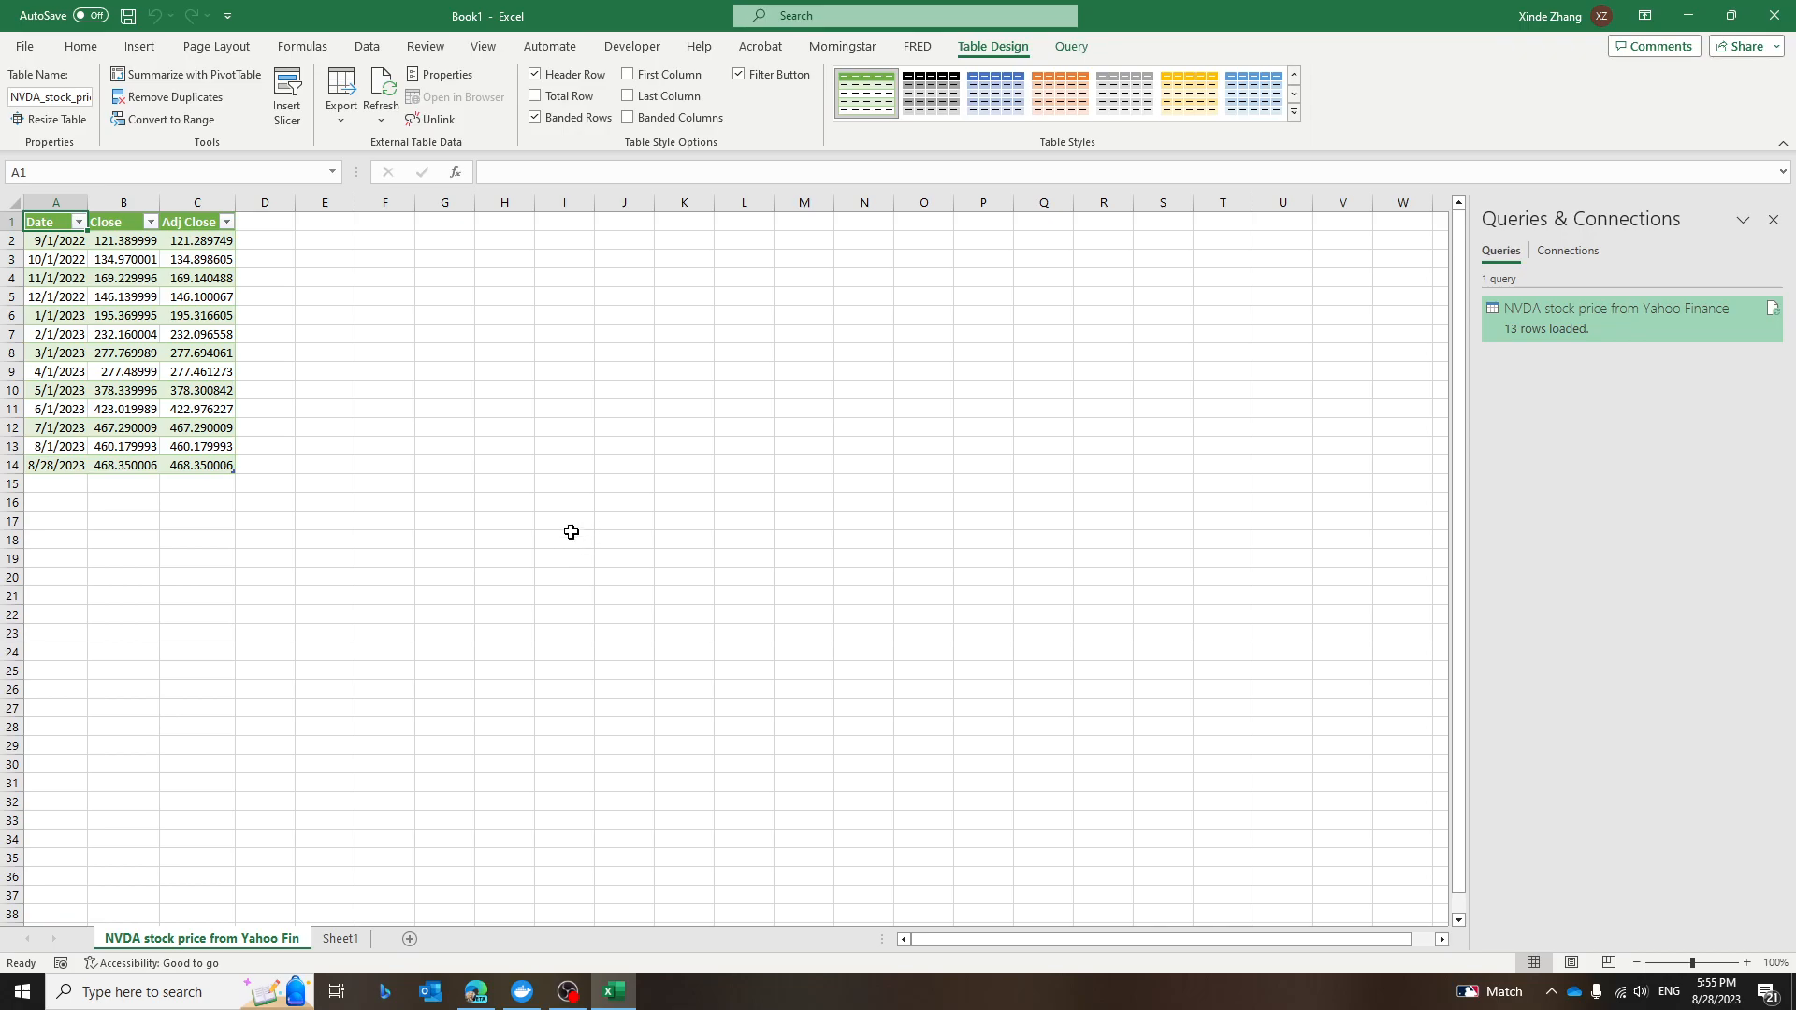
Enter the question "If I invested in NVDA back to Sept. 2022, how much do I have in the account now?" in A19.
click(70, 562)
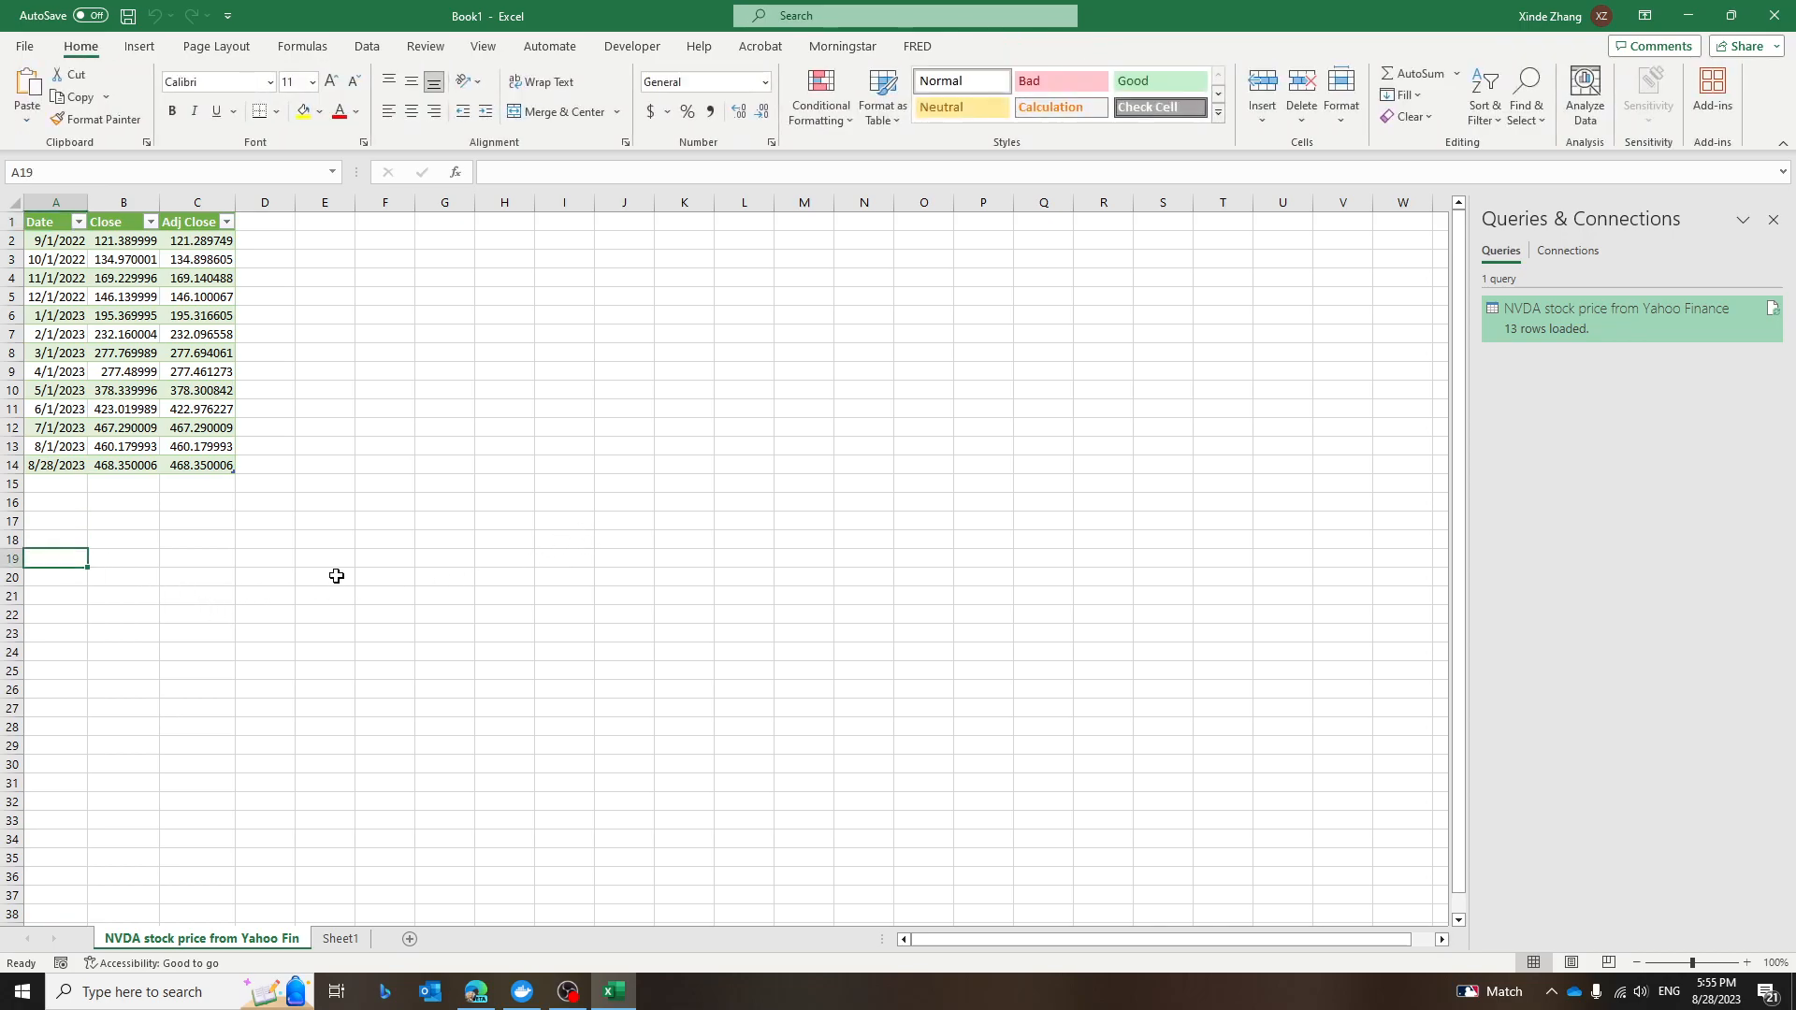
text(If I invested)
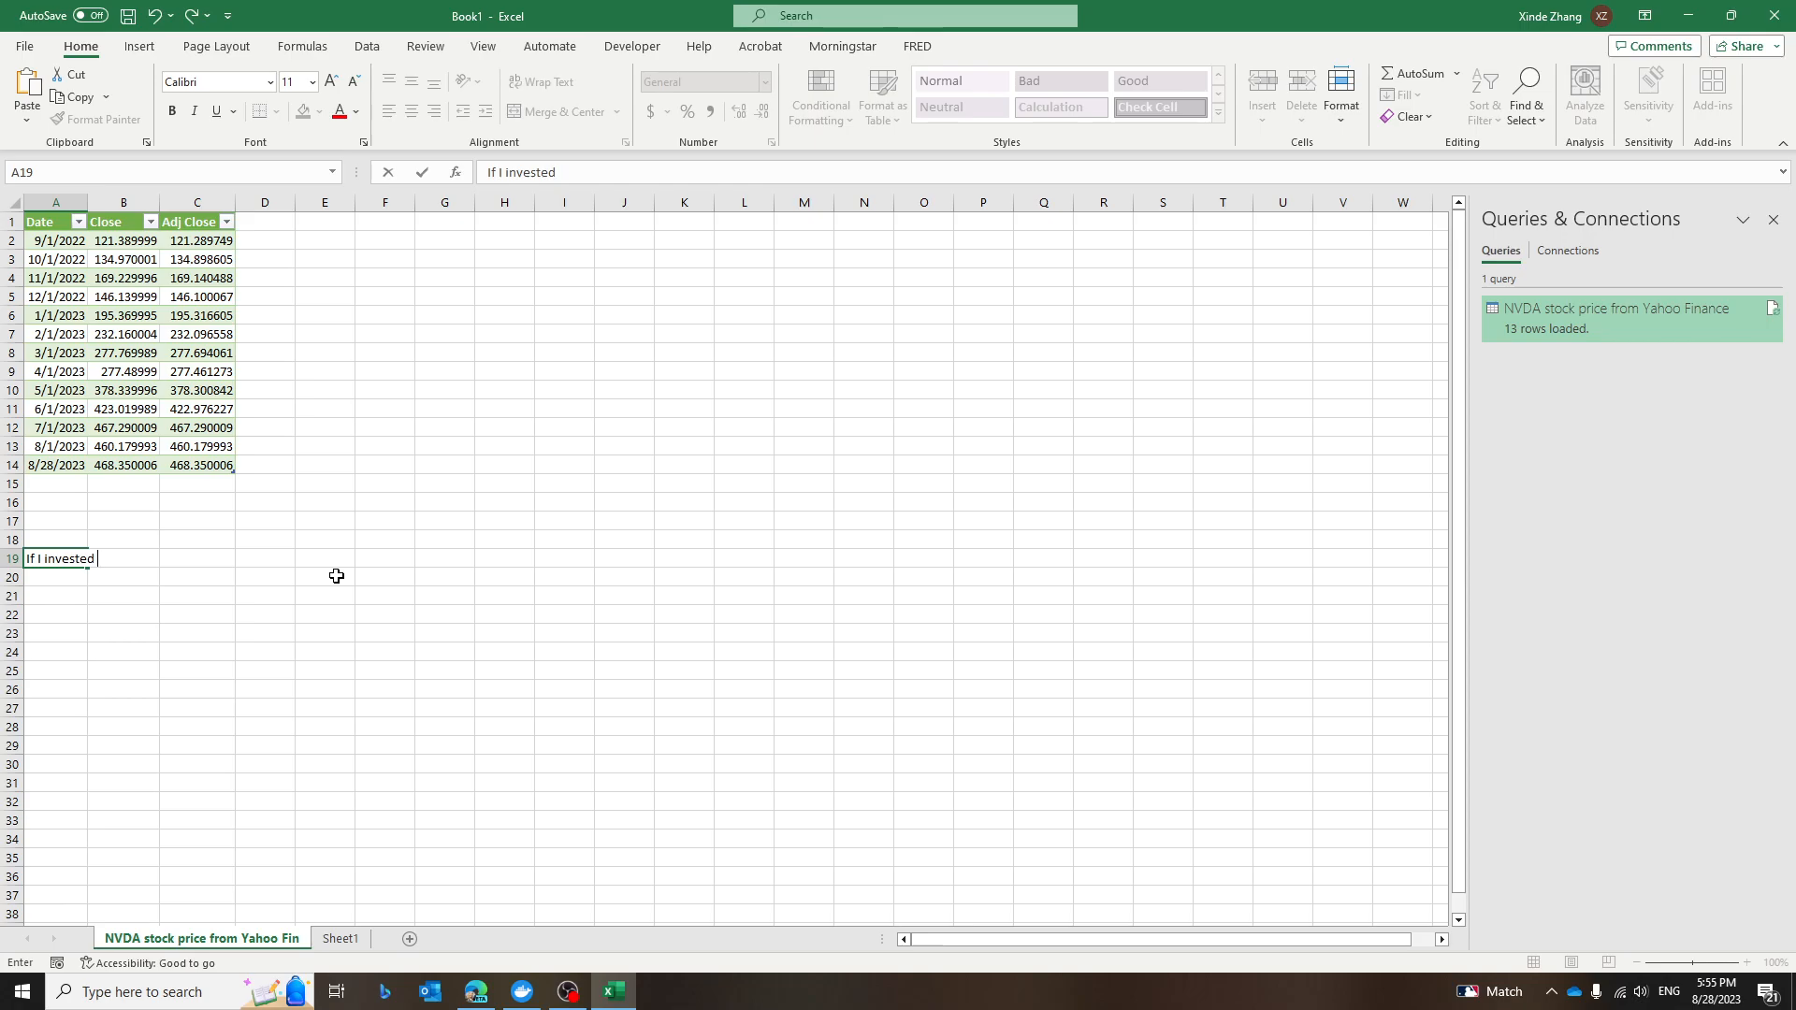
text( in NVDA bac)
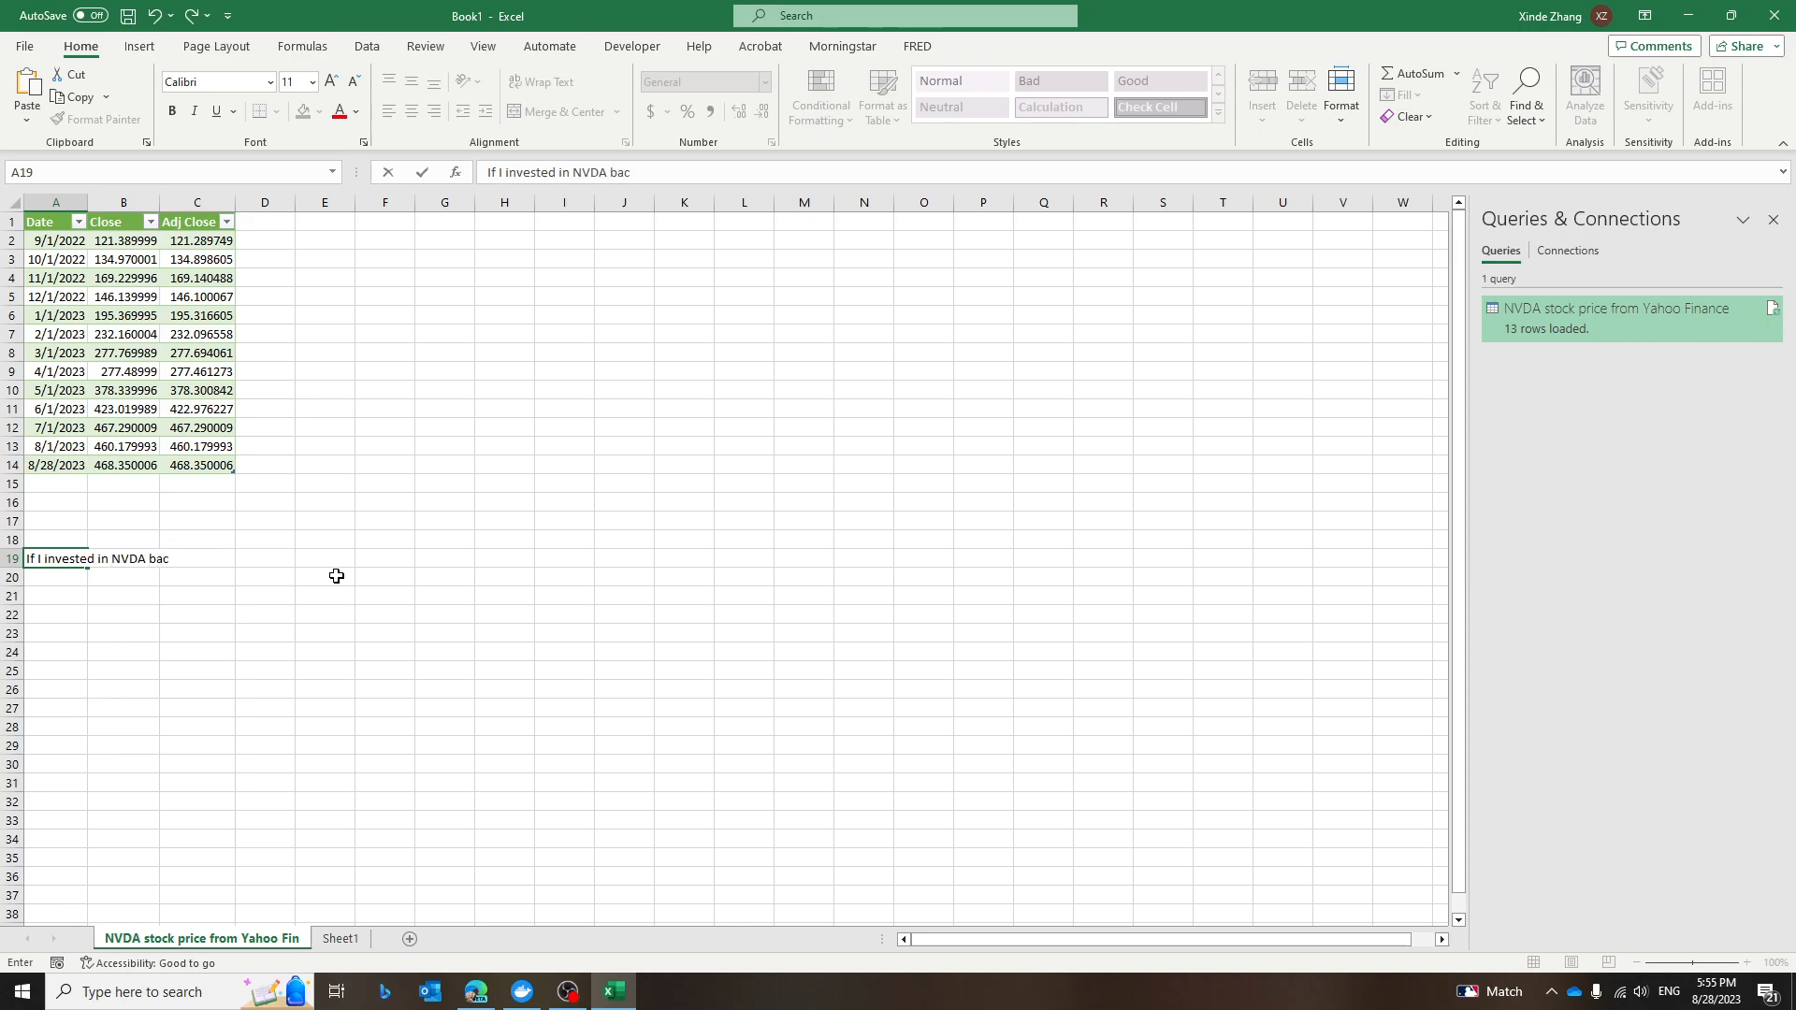
text(k to Sep)
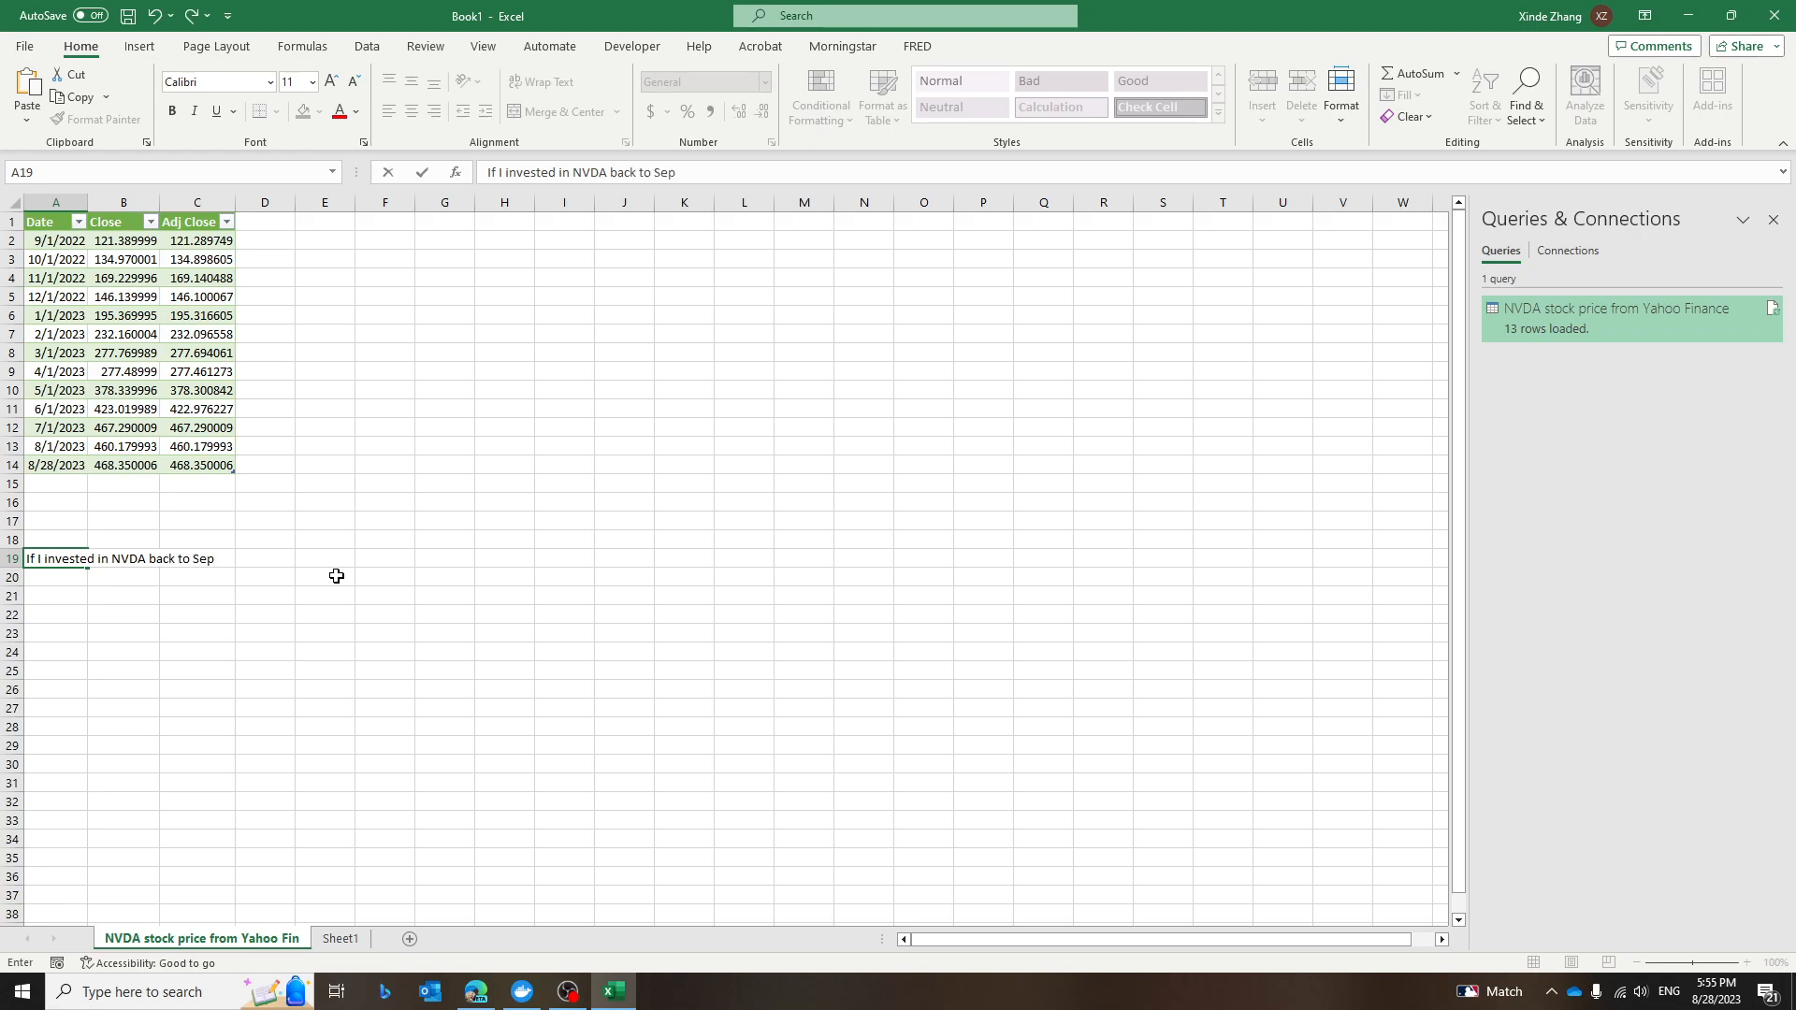
text(t. 2022, how much)
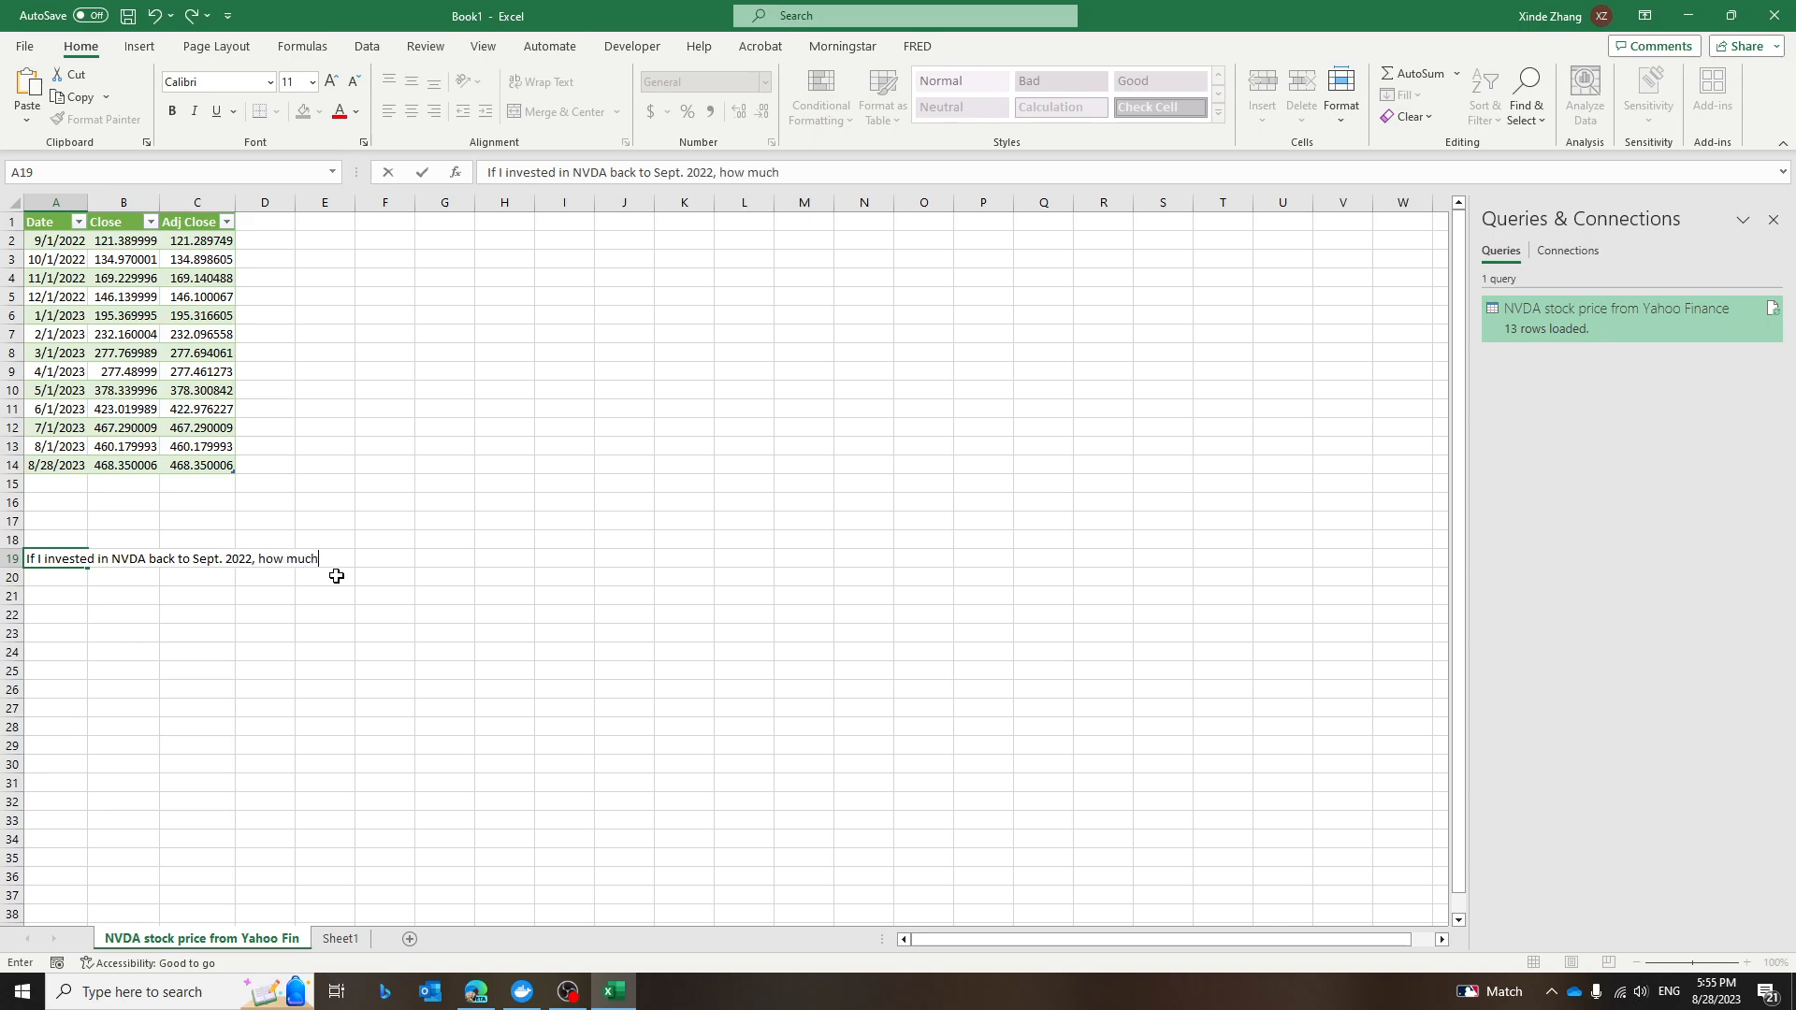
text( do I have in )
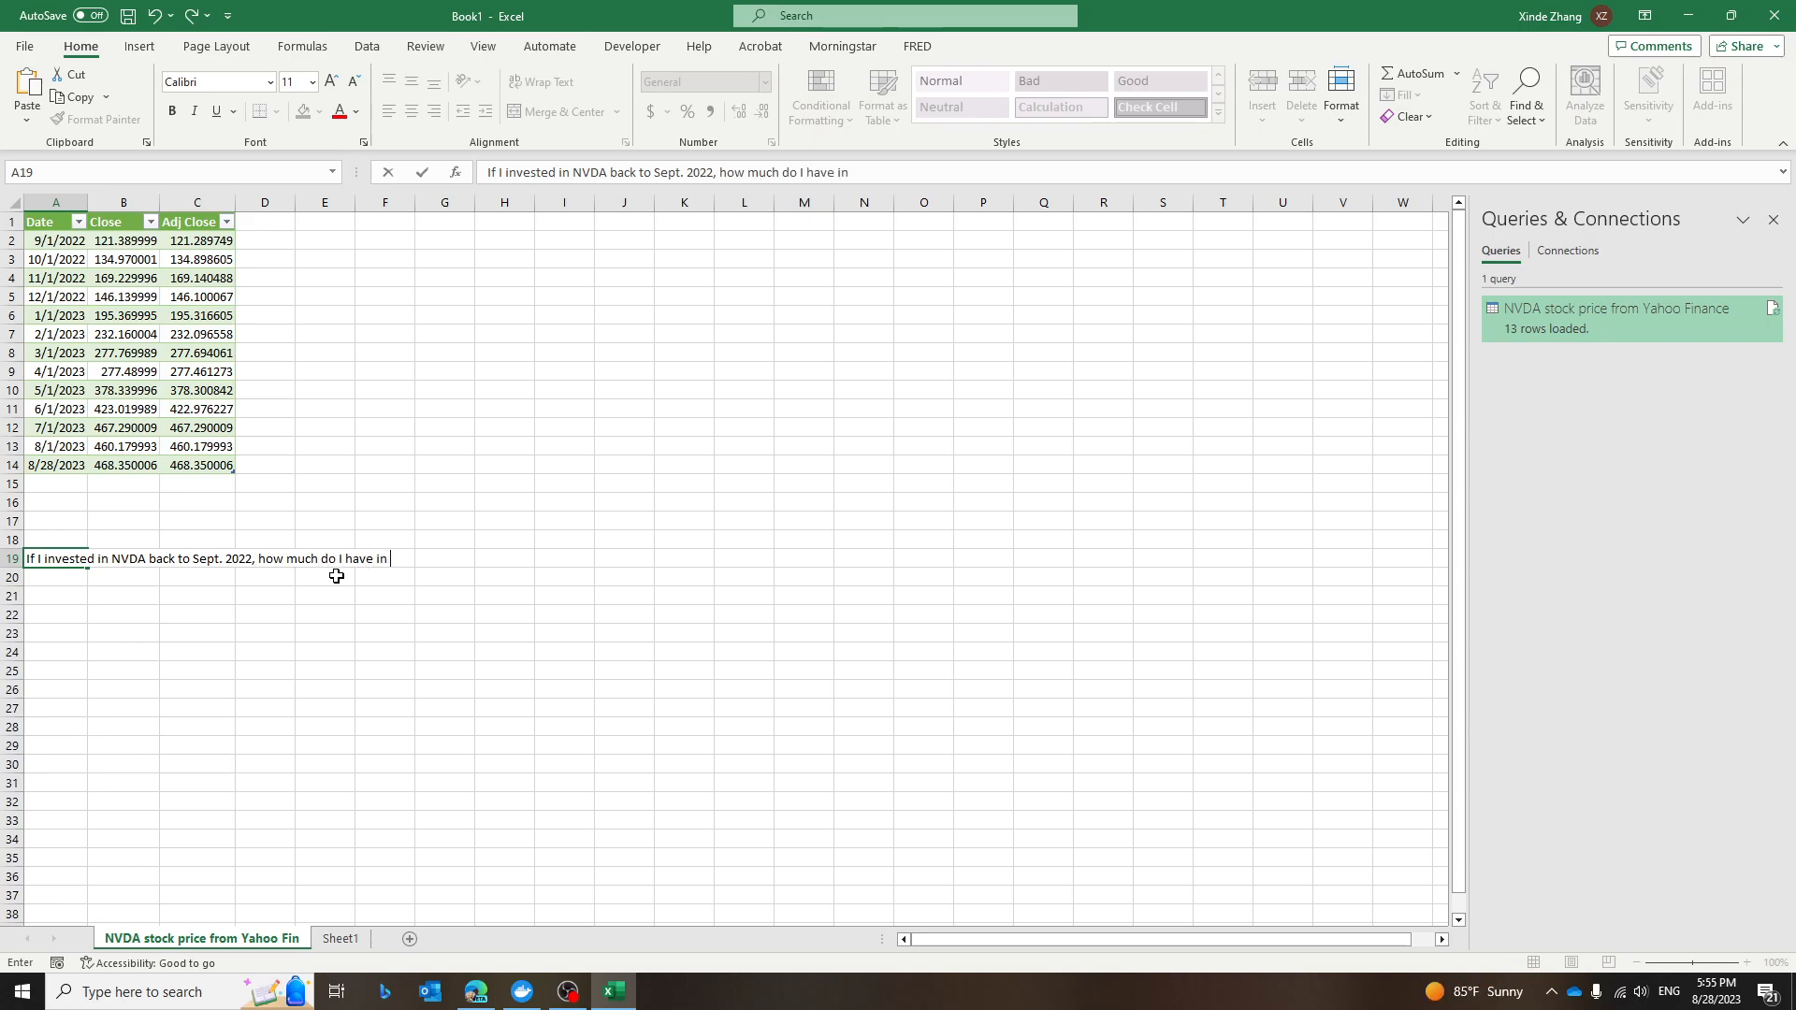
text(the account now?)
key(Return)
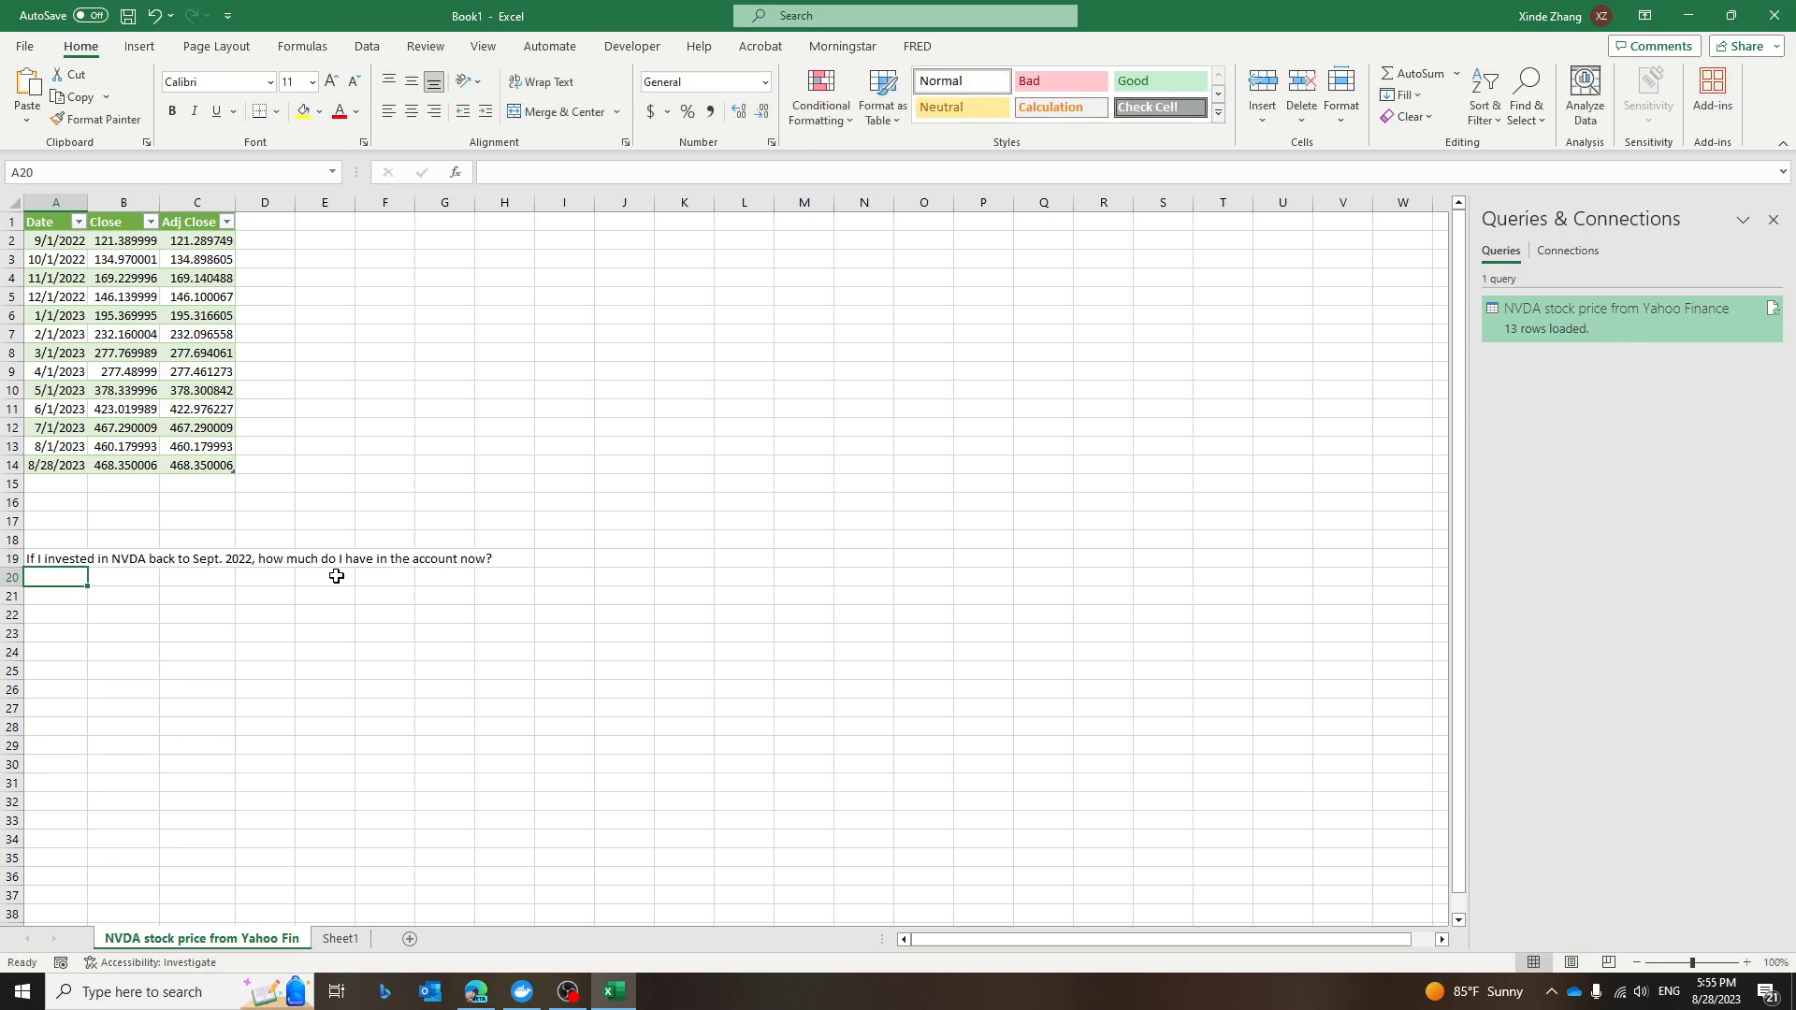
Enlarge the font size of the question in A19 by two steps.
click(60, 562)
click(332, 82)
click(331, 81)
click(381, 692)
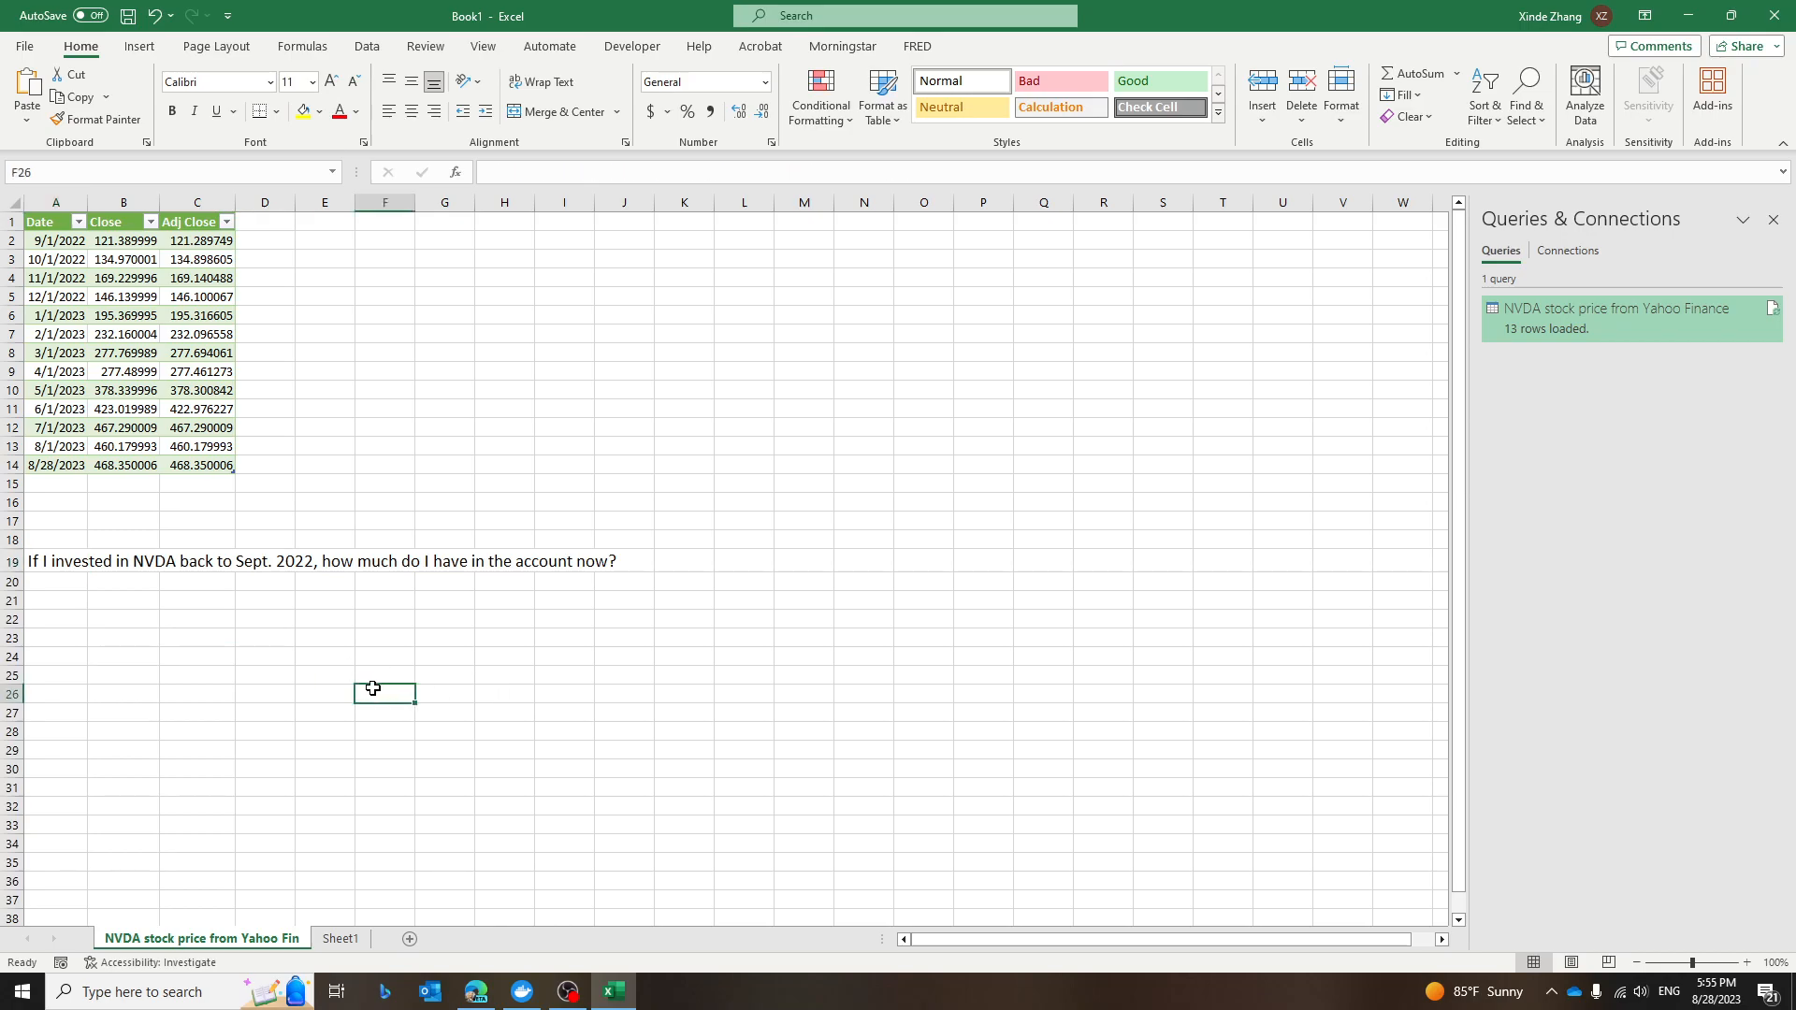
Enter the label "initial investment:" in A22.
click(70, 621)
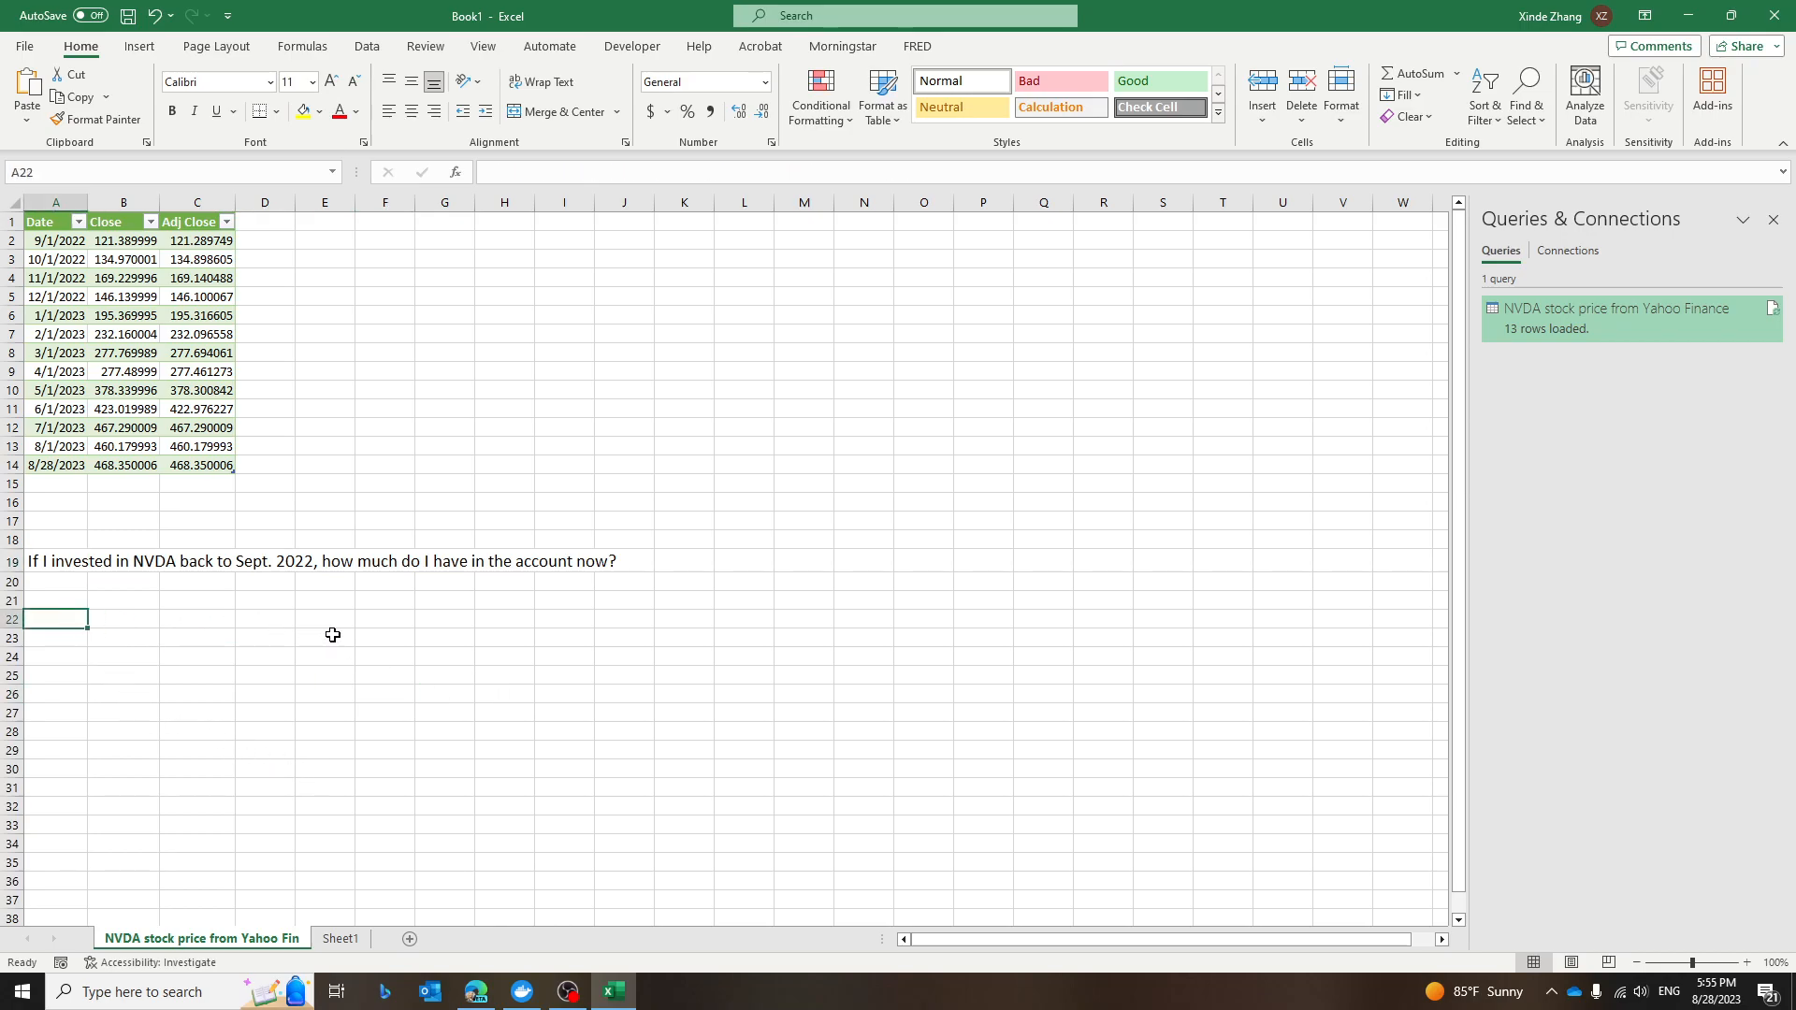
text(ini)
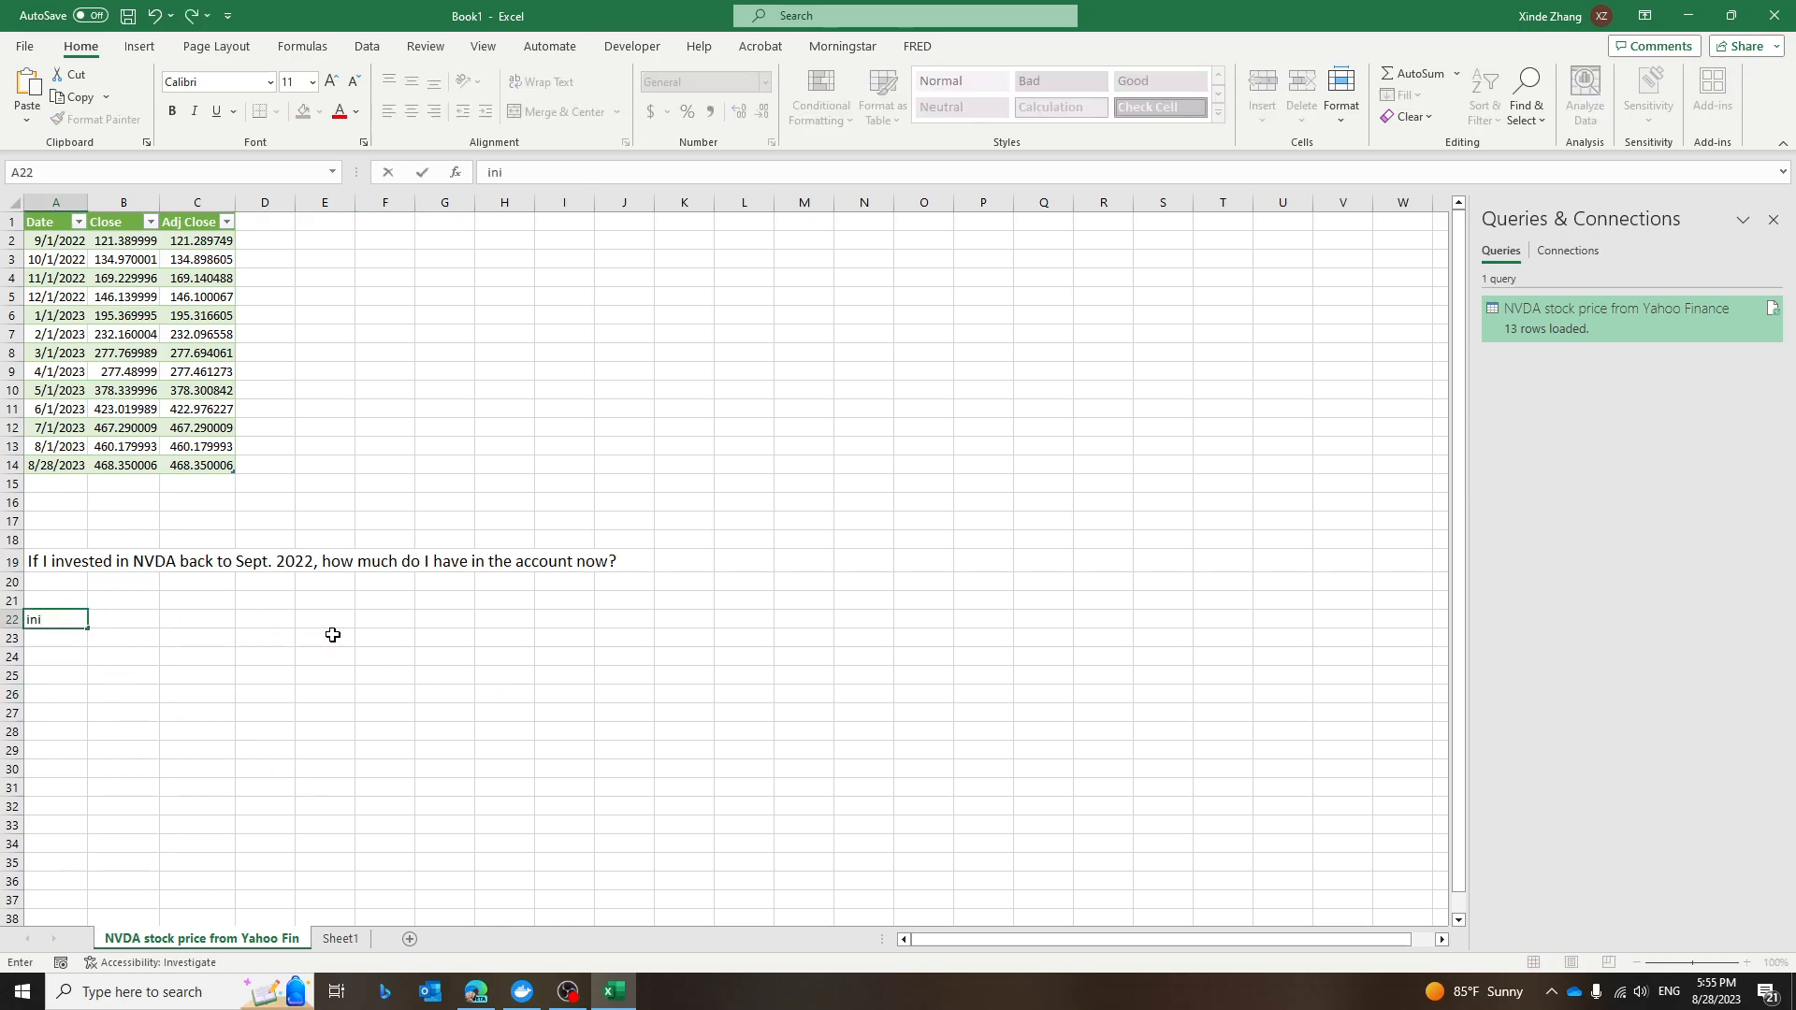
text(tial investment)
text( i)
key(BackSpace)
key(BackSpace)
text(:)
key(Return)
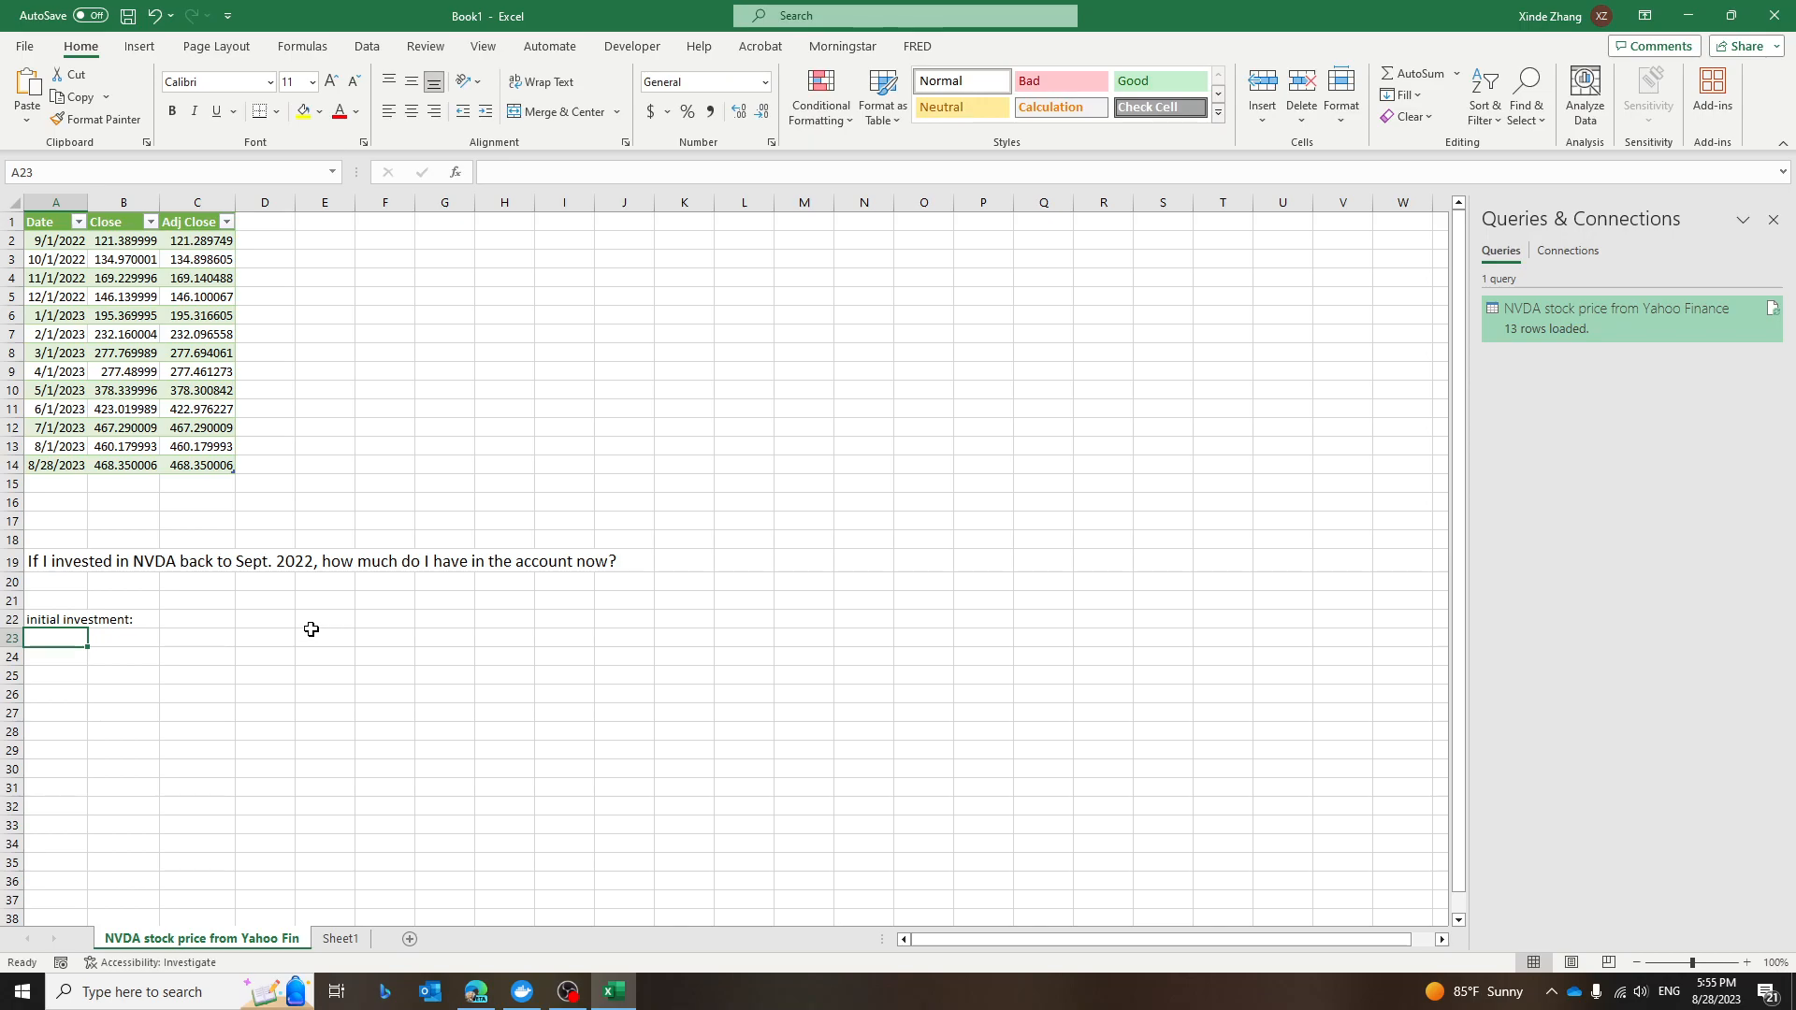
Enter the initial investment of $10,000 in C22 beside the label.
click(194, 618)
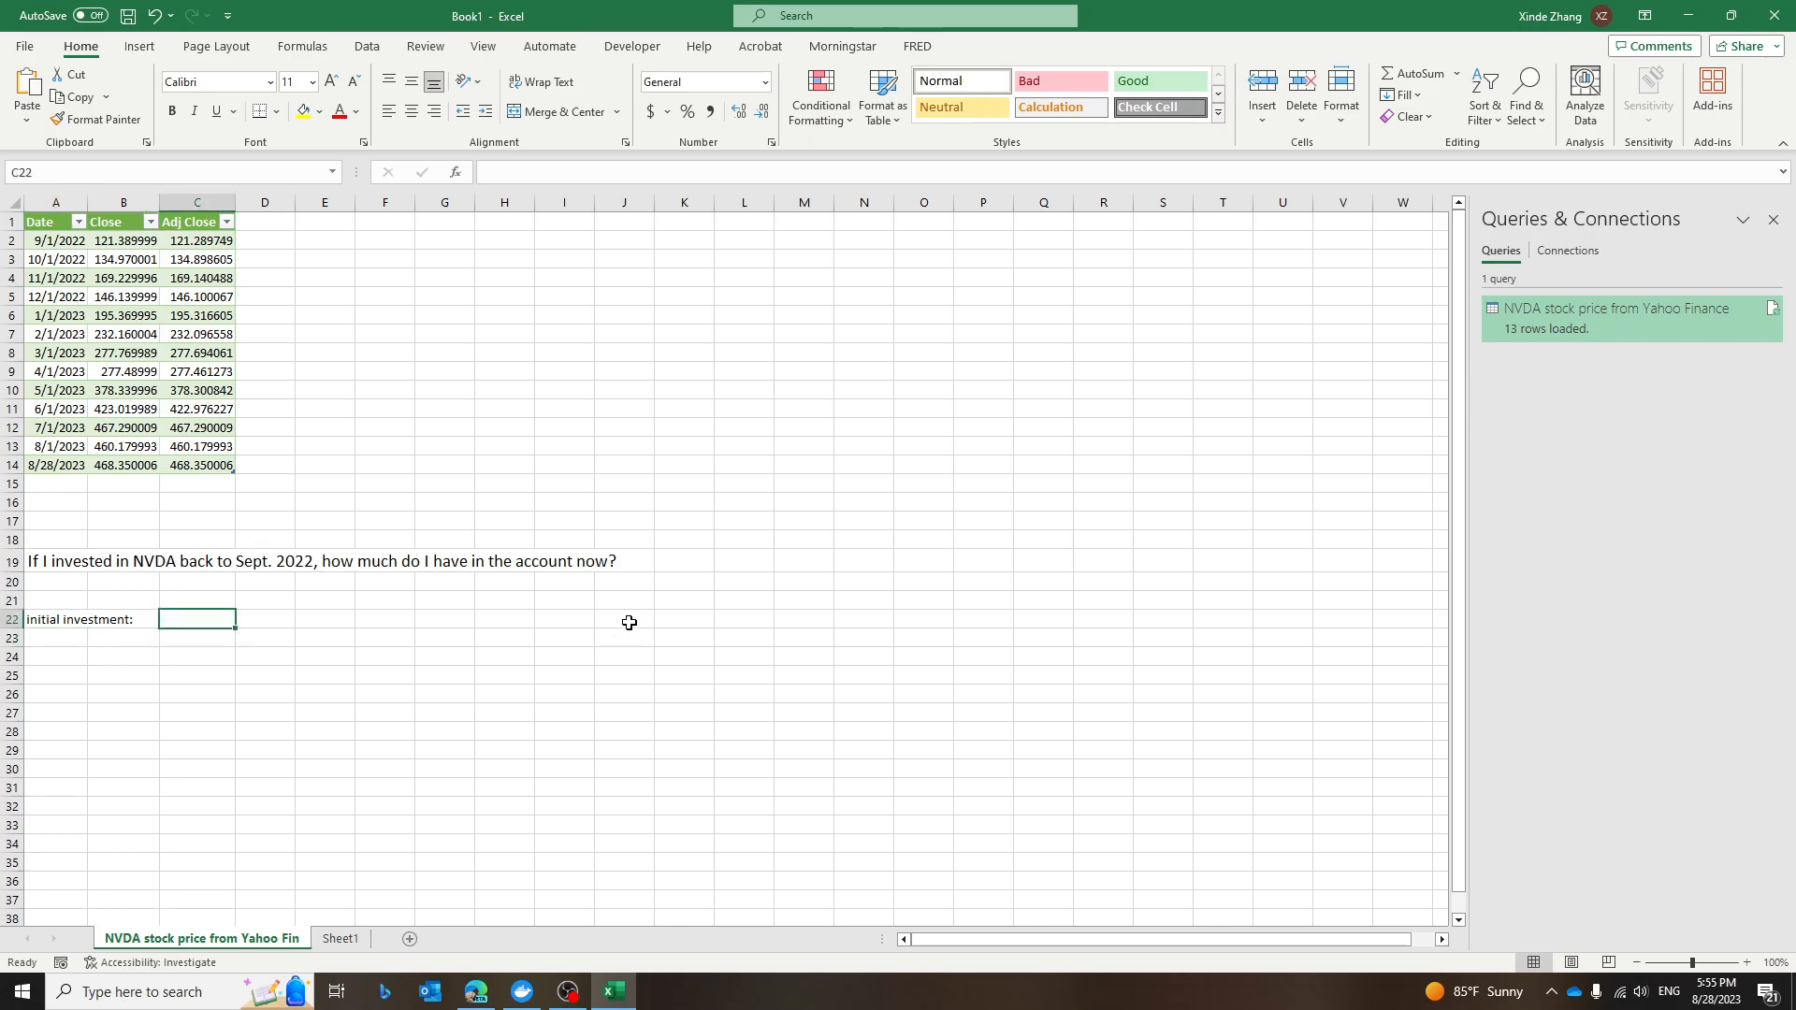
text($10,000)
key(Return)
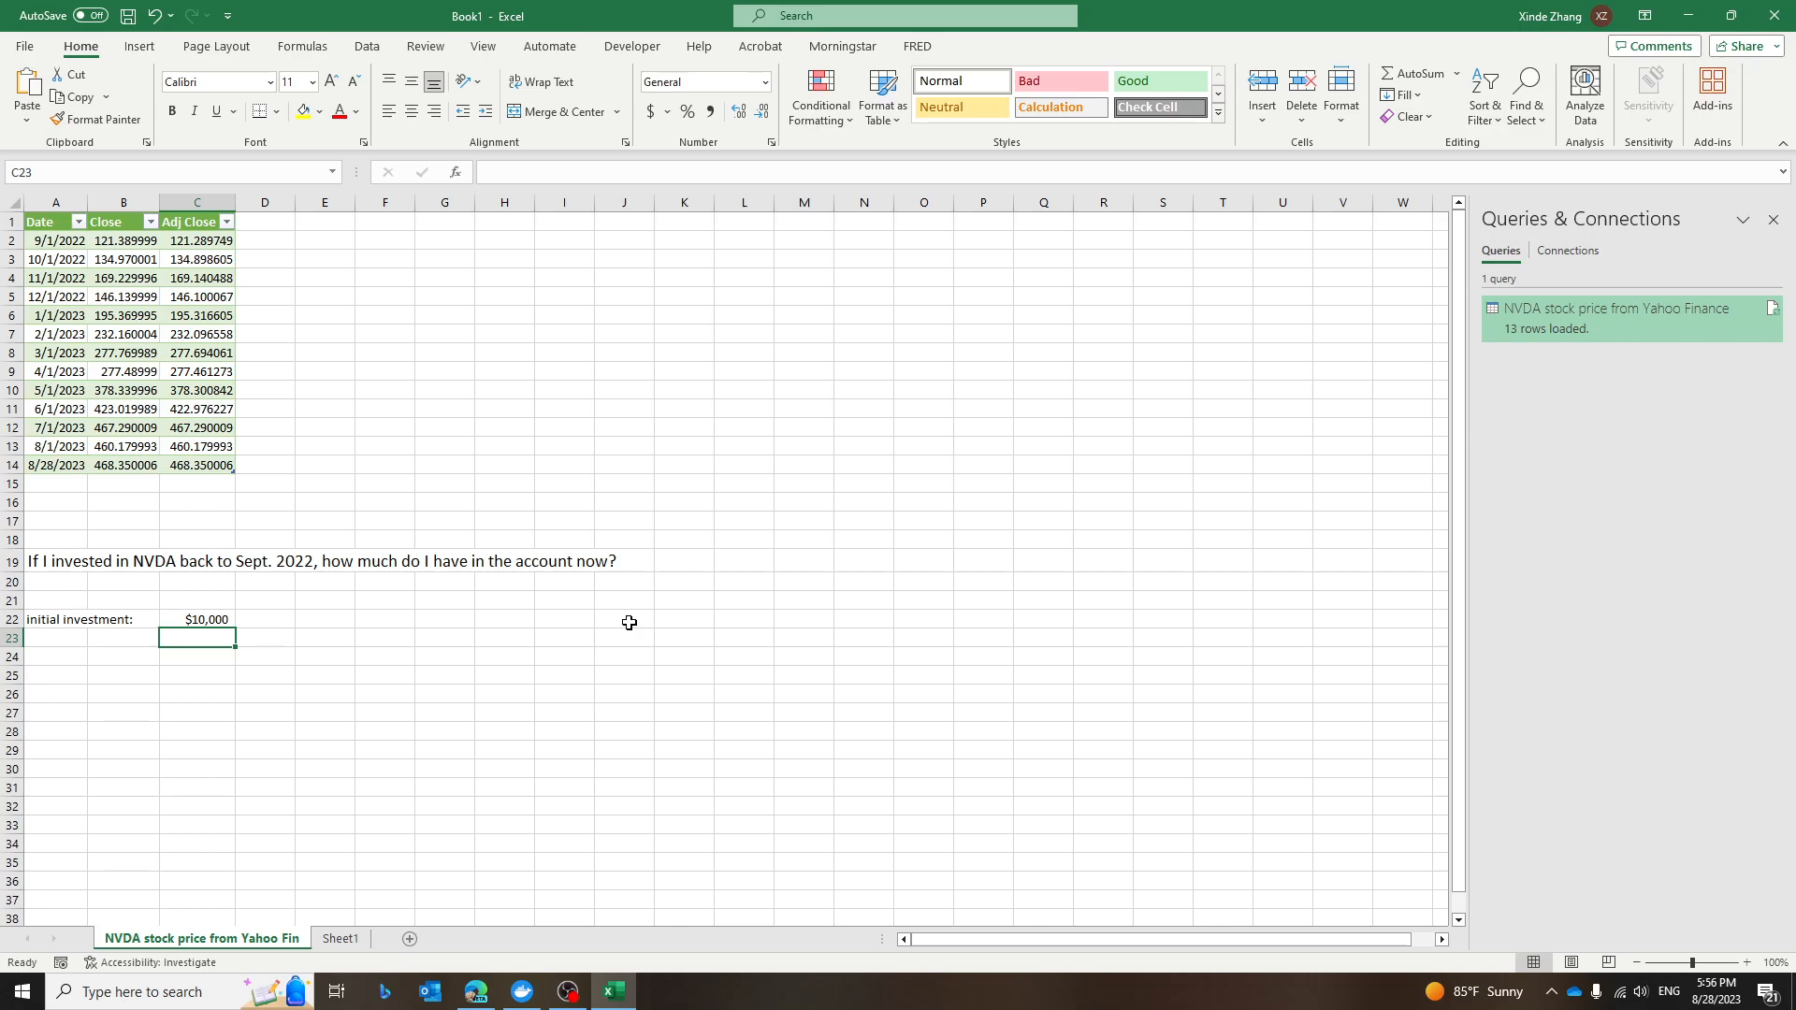
key(Up)
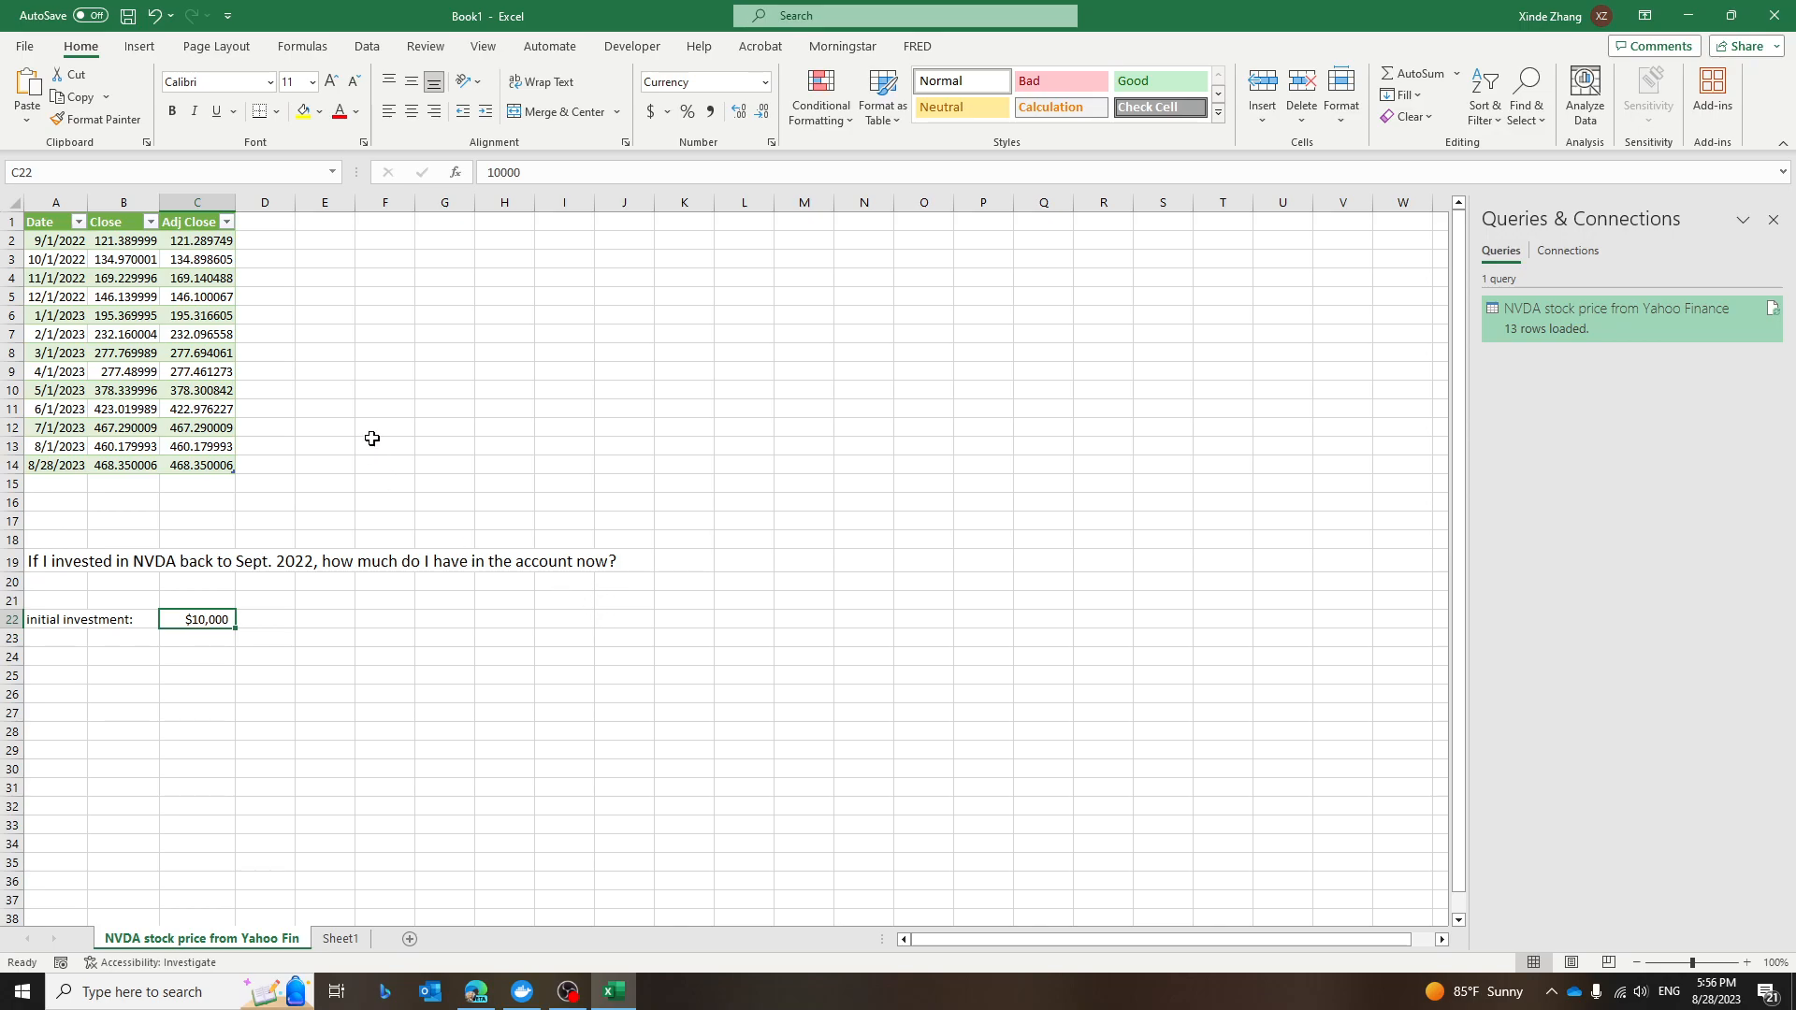
Add a "Return" column header to the table in D1.
click(266, 220)
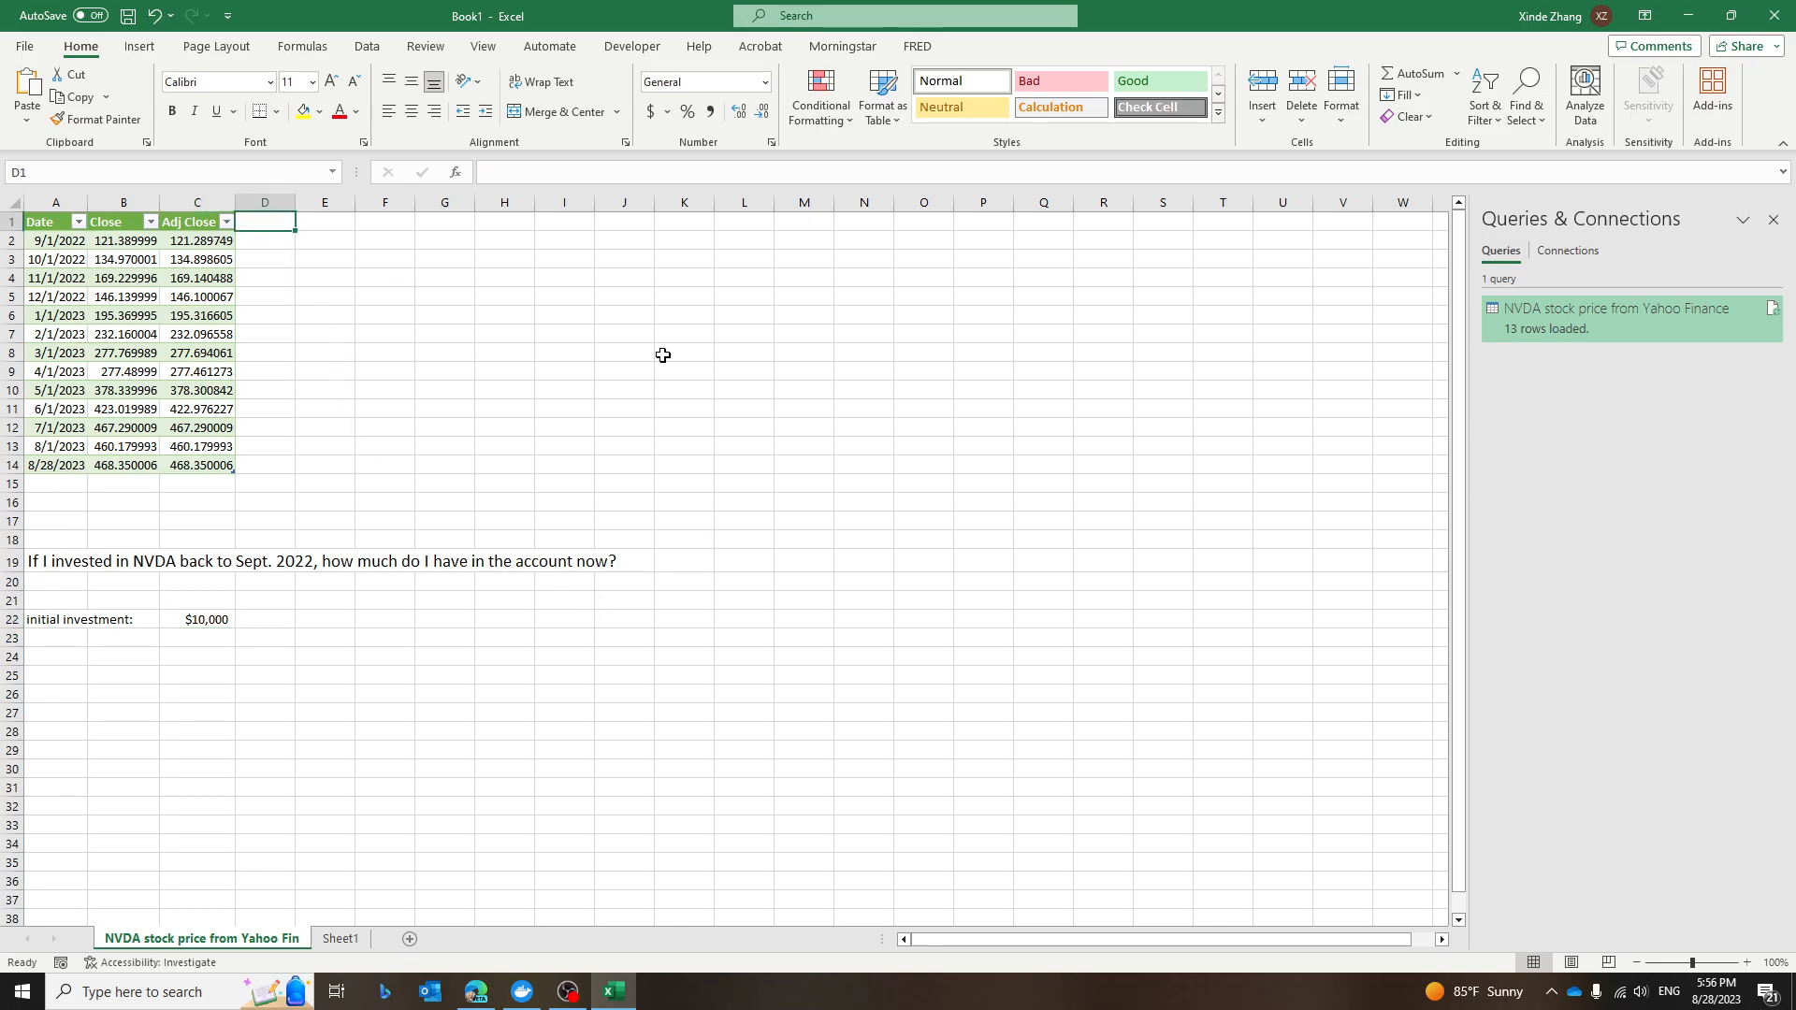
text(Return)
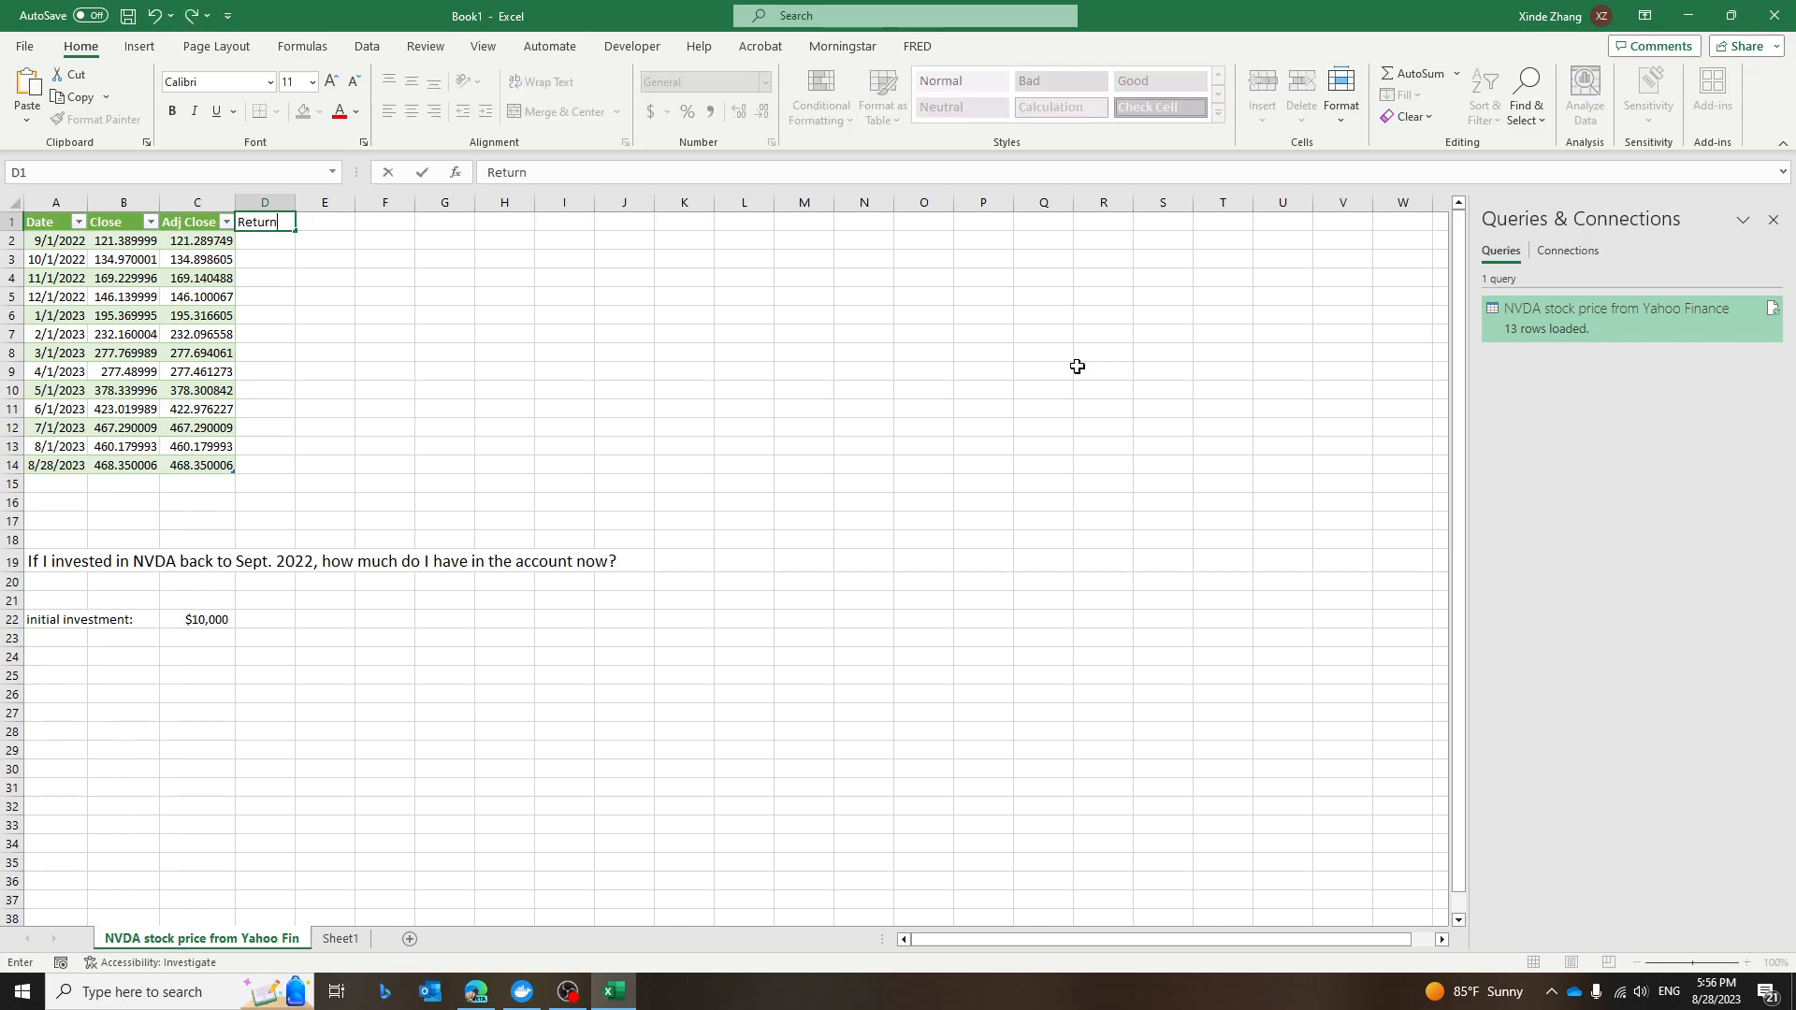
key(Return)
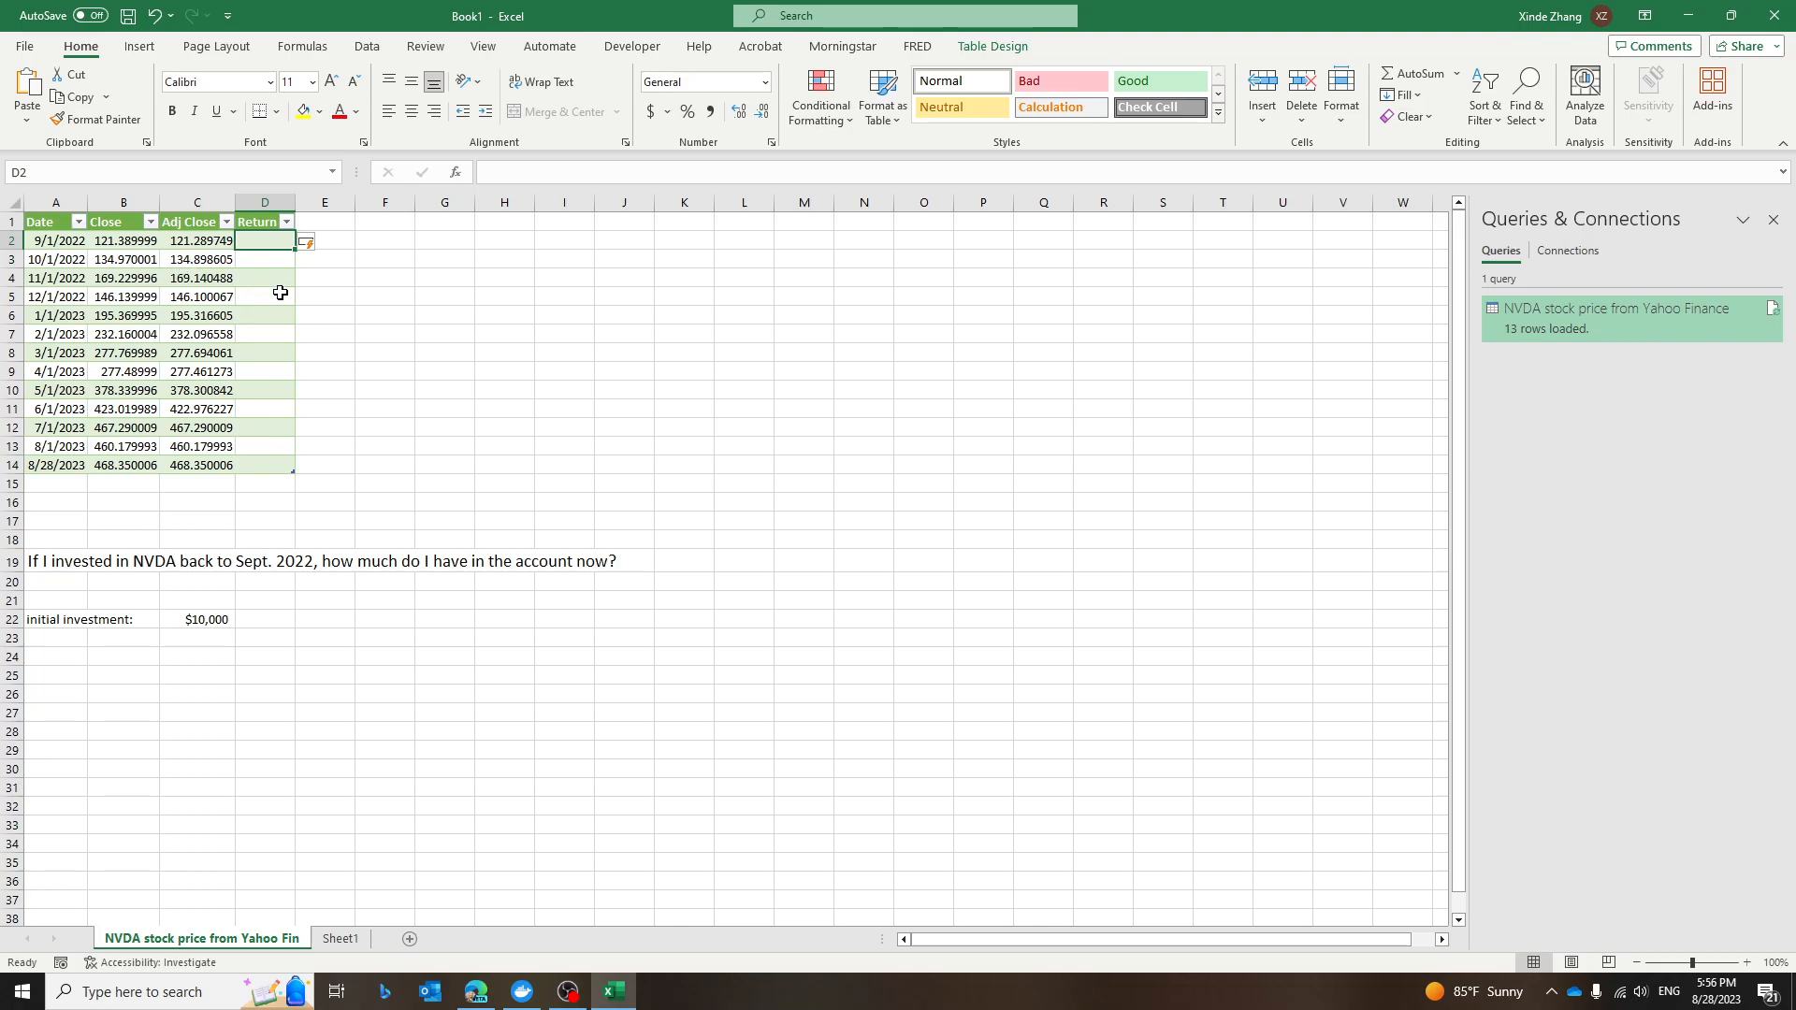
In D3, enter a monthly return formula: (current Adj Close minus C2) divided by C2.
click(265, 261)
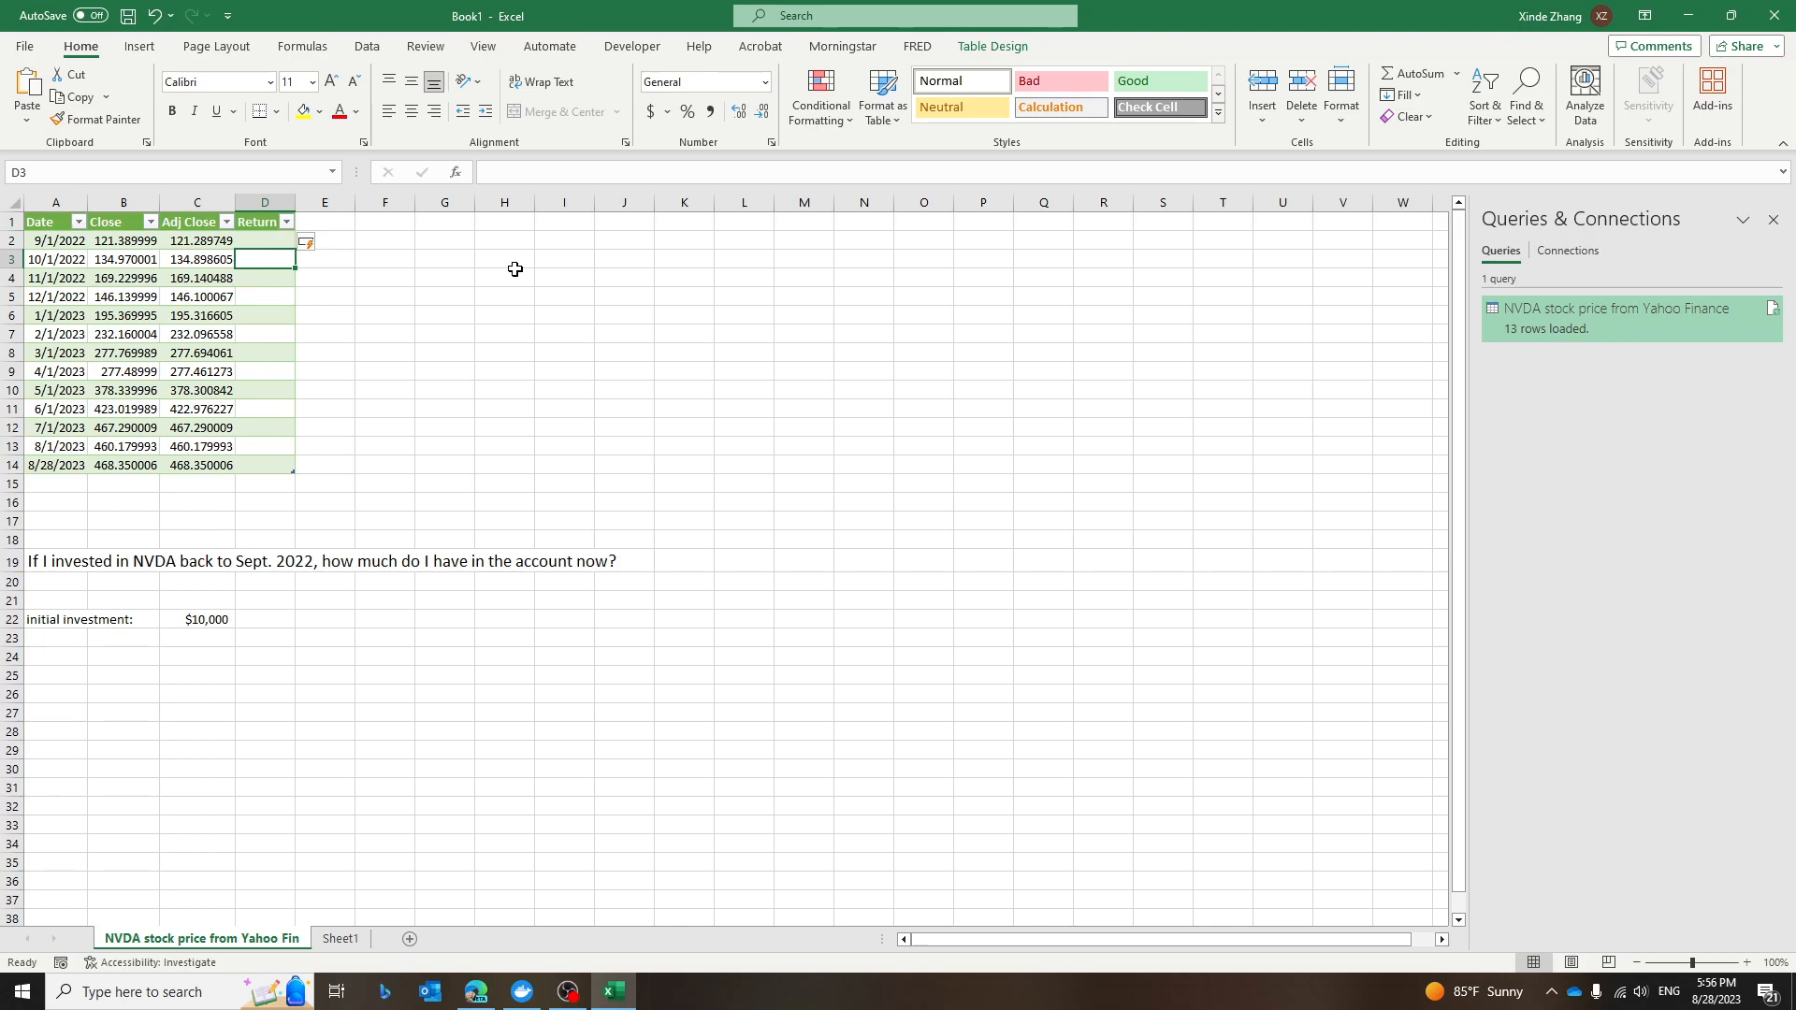
text(=)
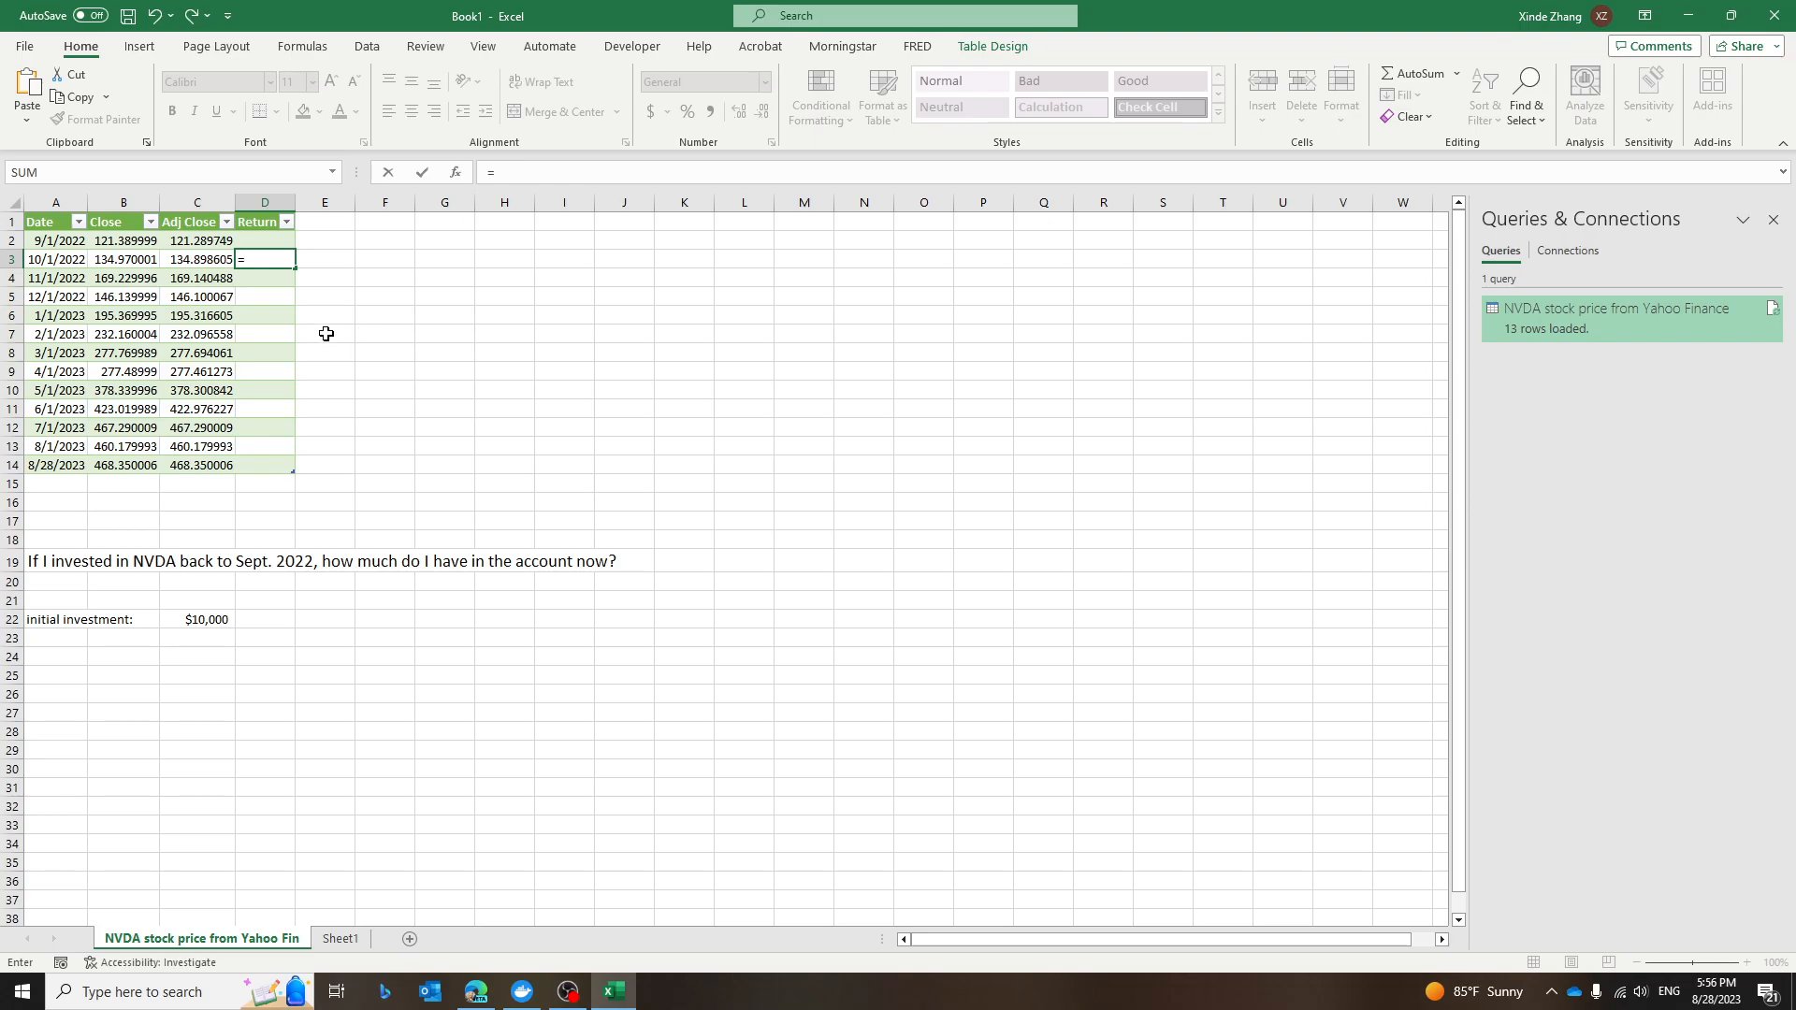
click(176, 257)
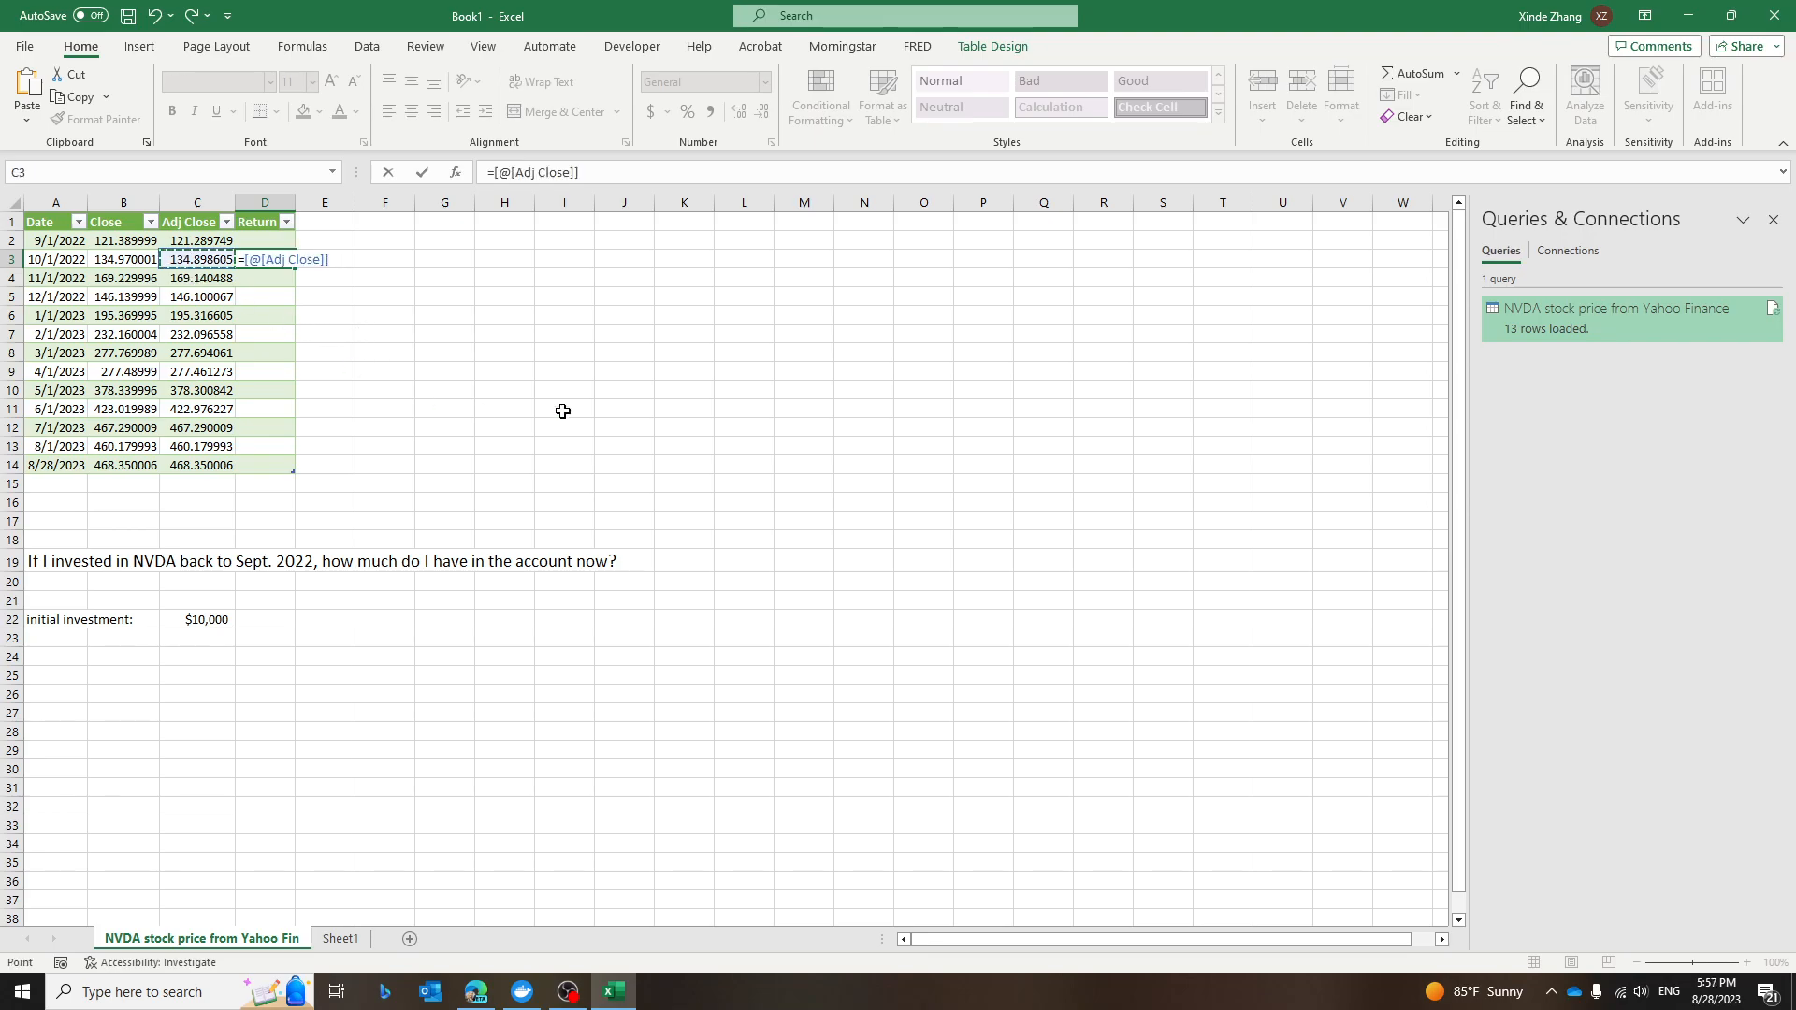
text(-)
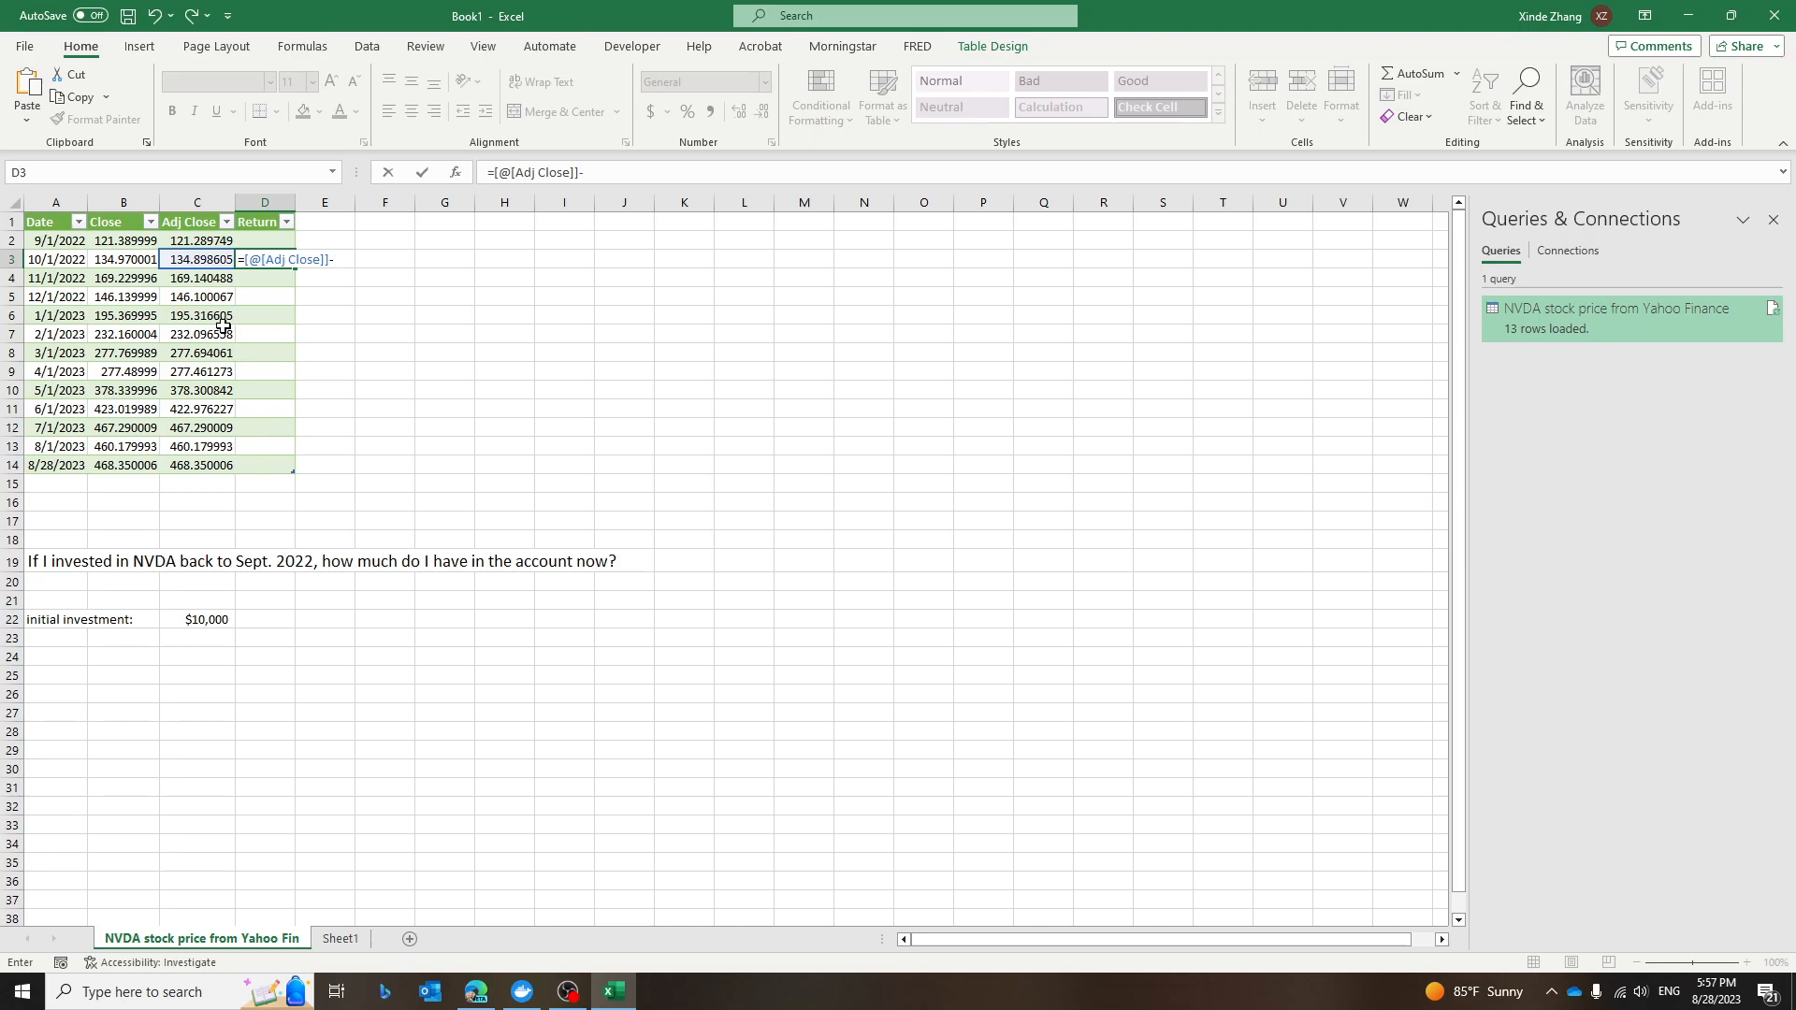
click(188, 241)
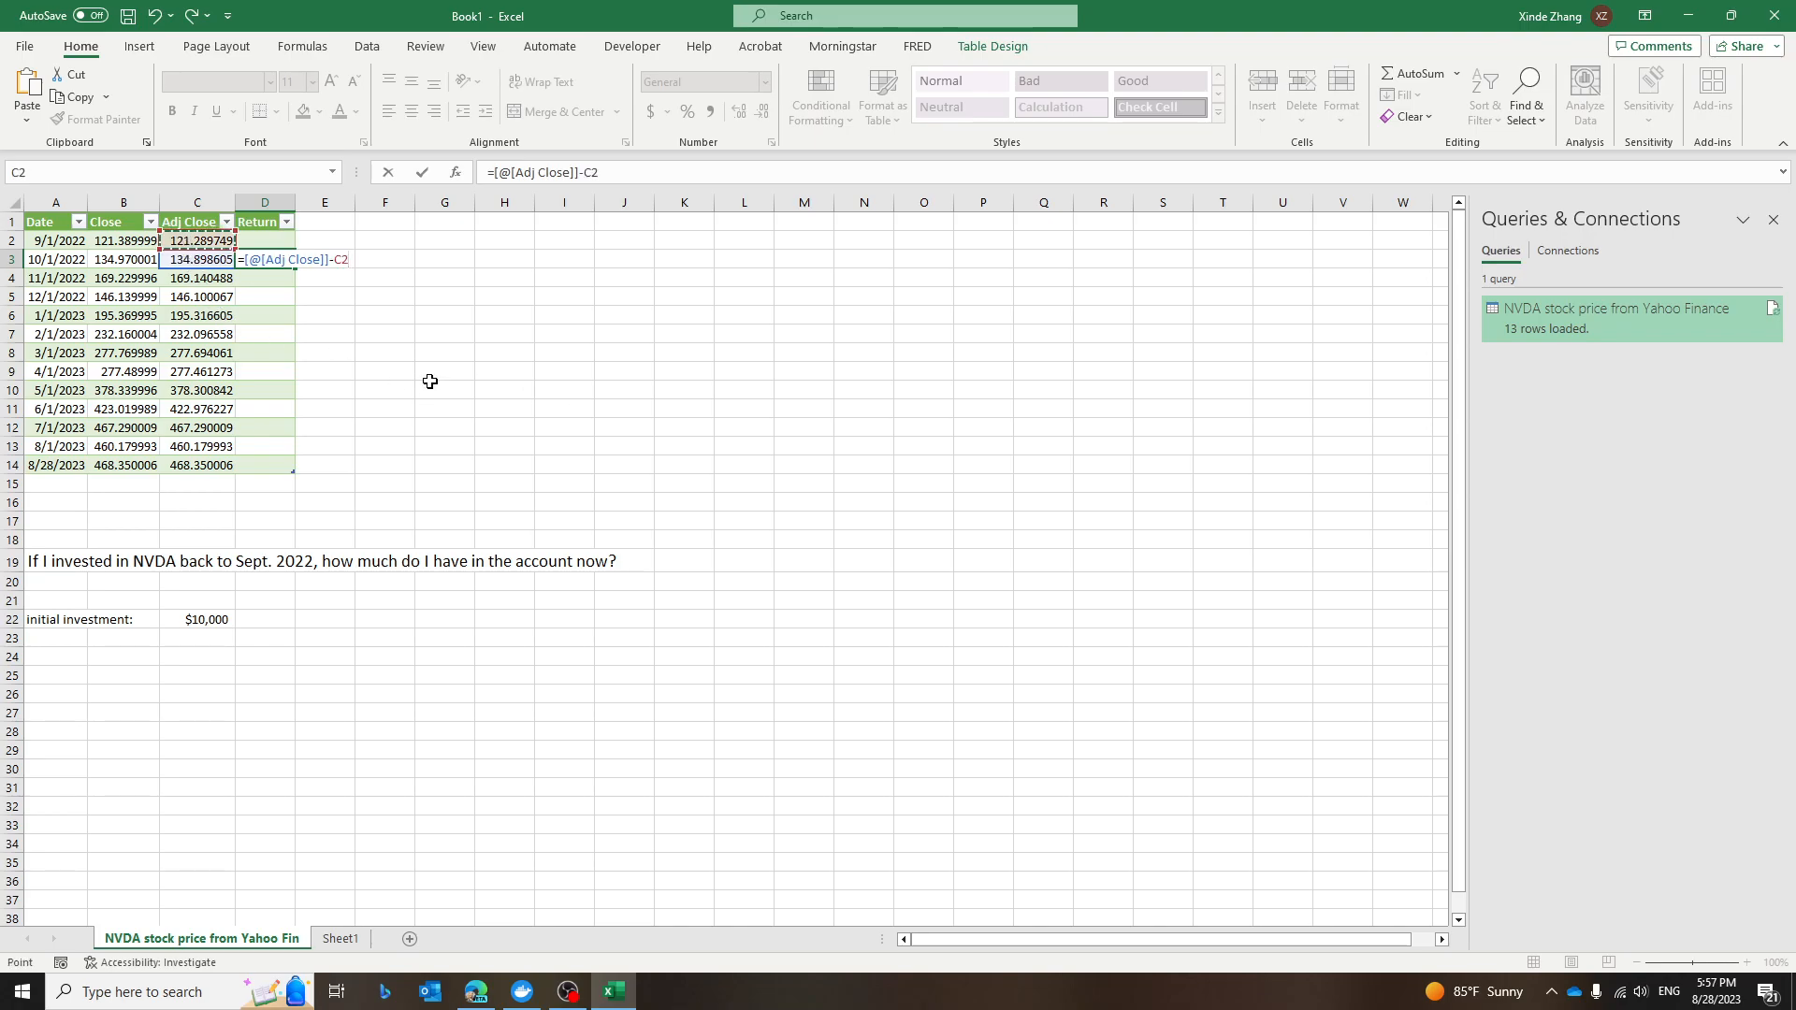
click(494, 173)
text(()
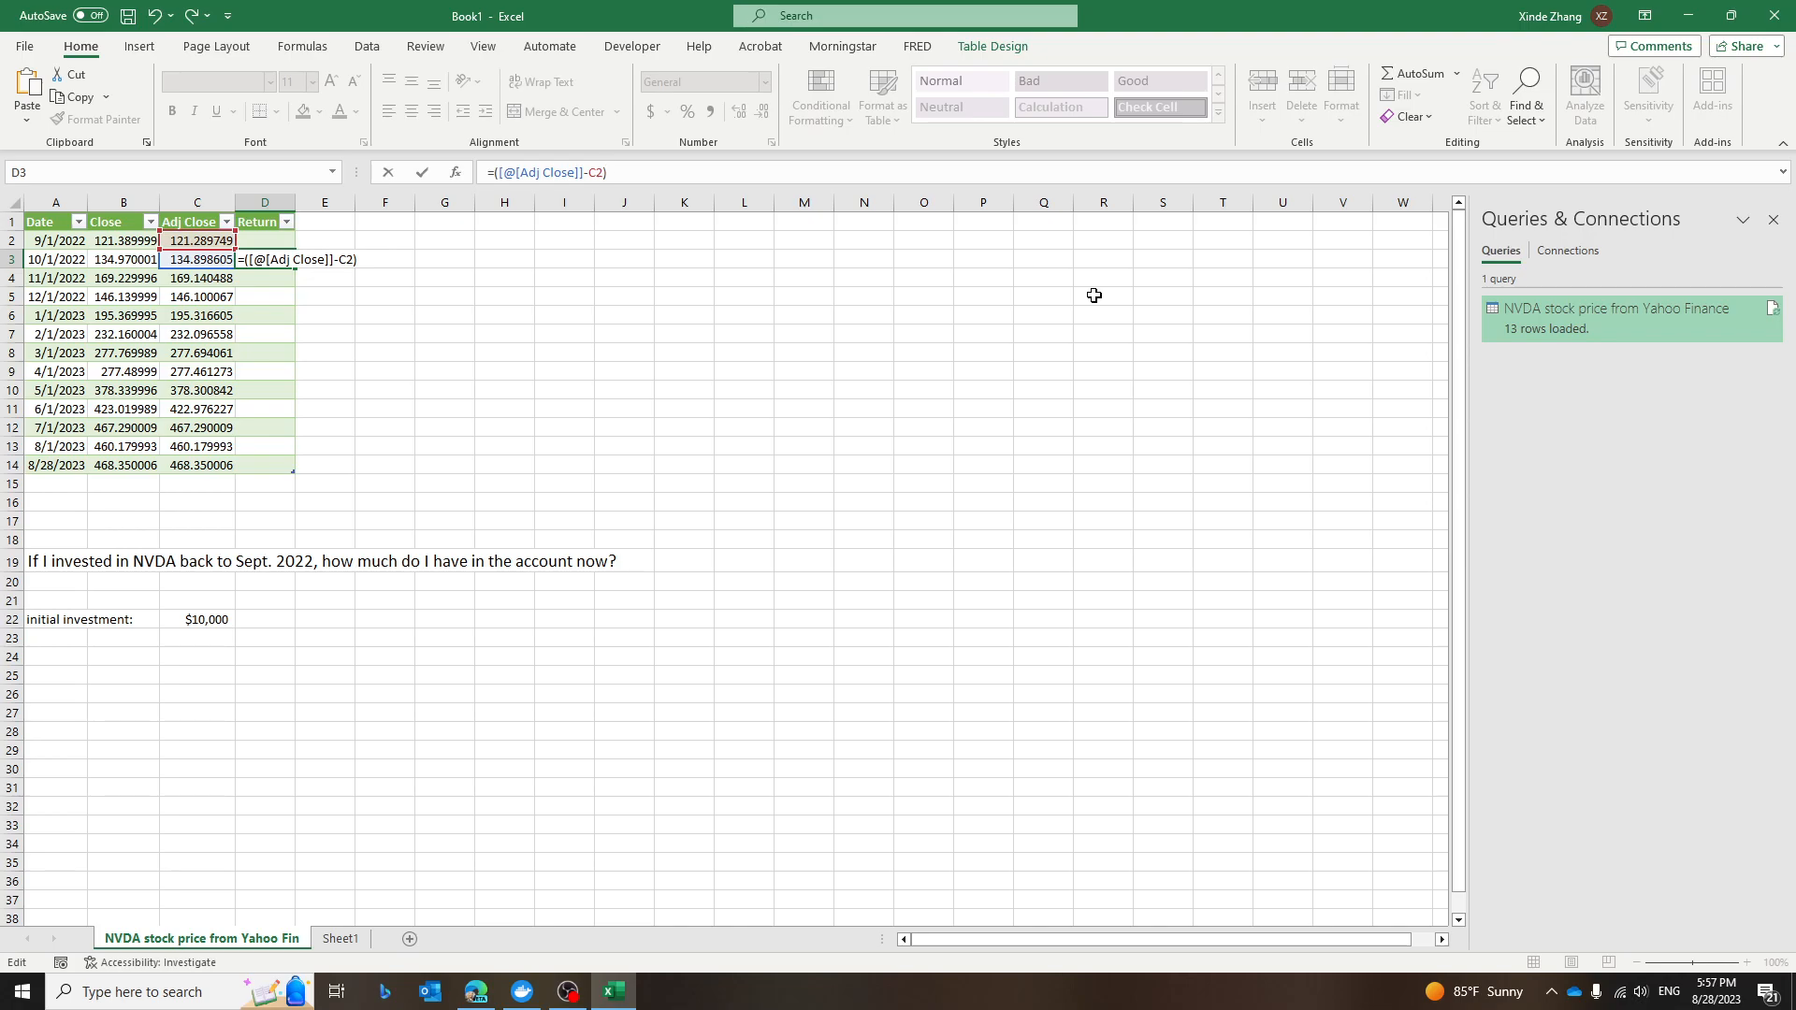
drag(497, 173, 603, 172)
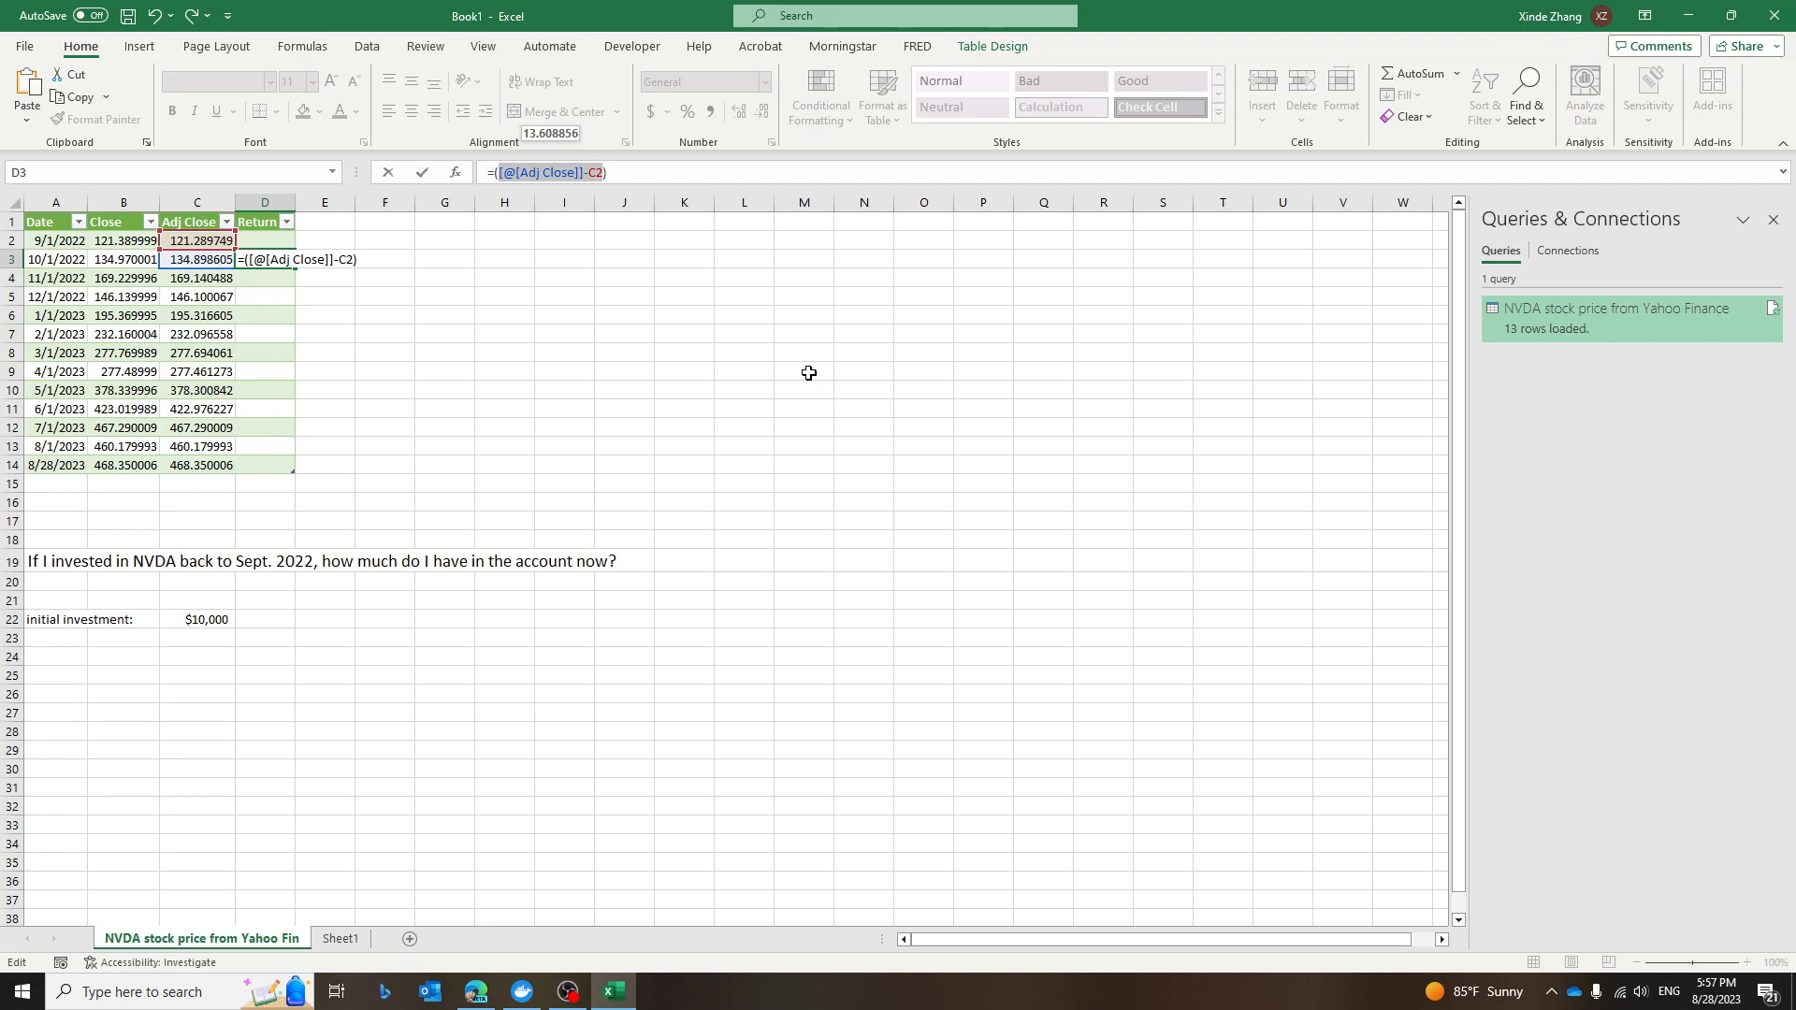
click(636, 173)
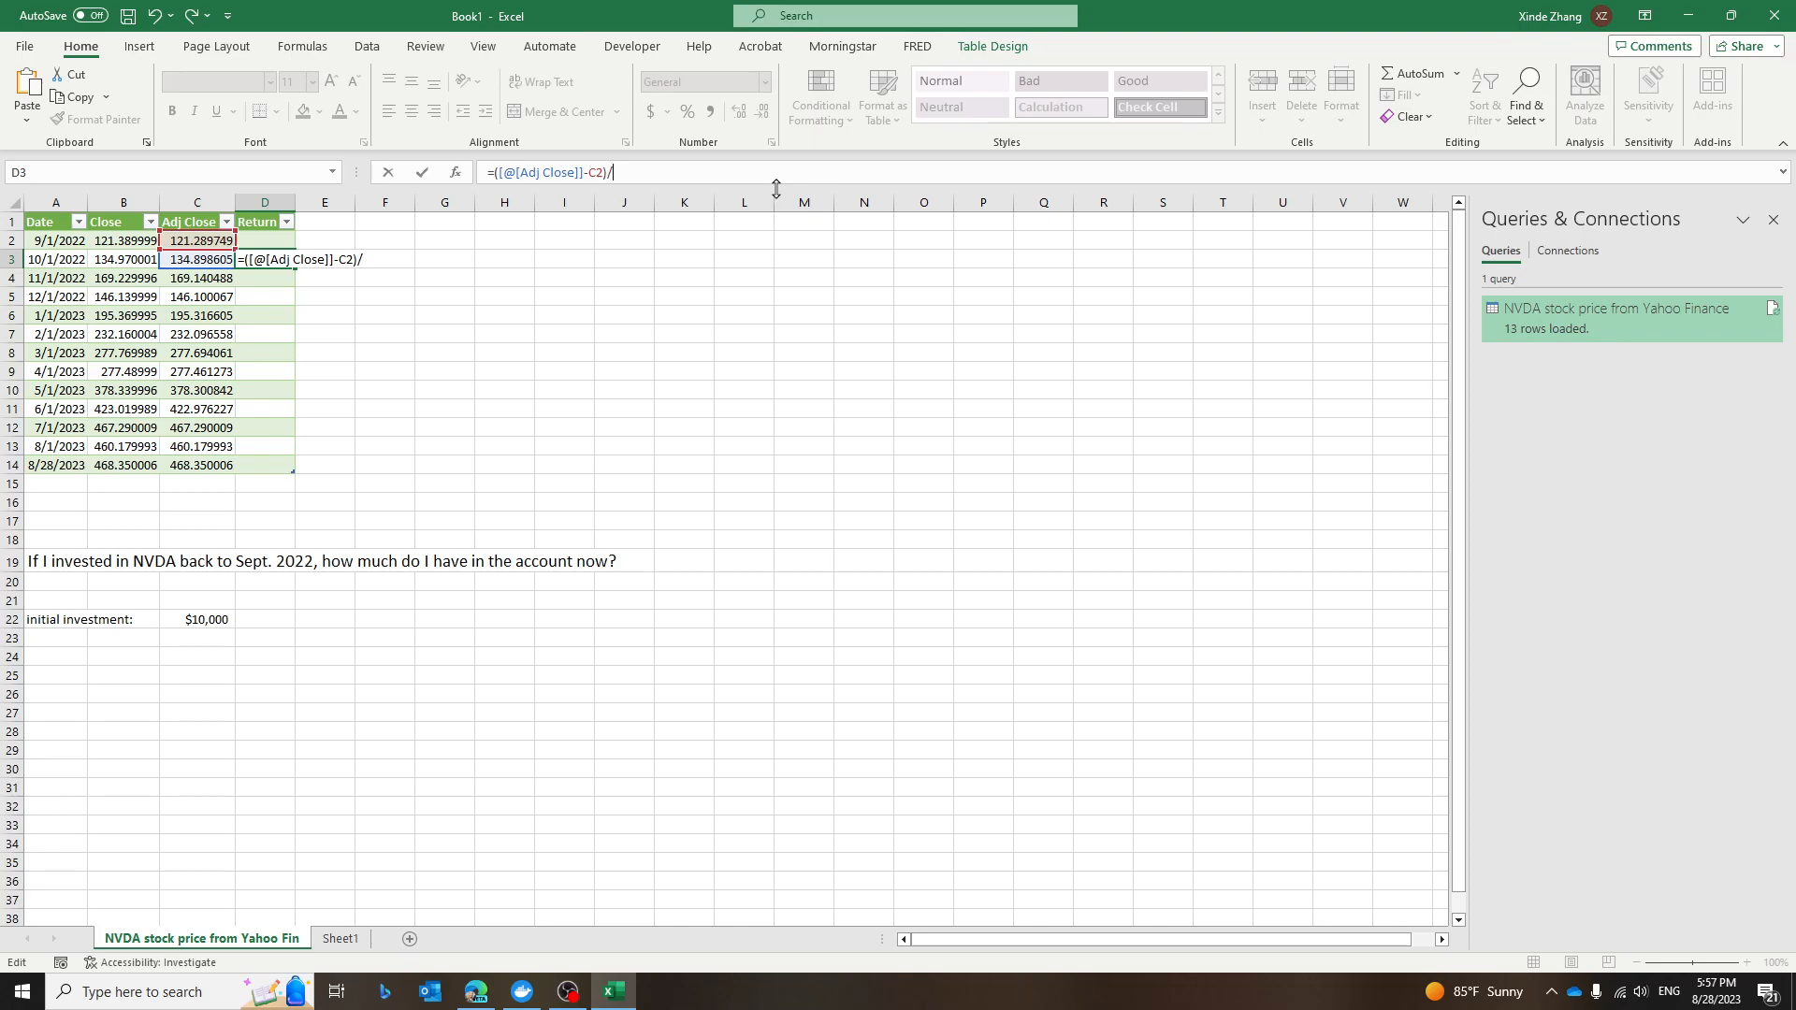
click(199, 248)
key(Return)
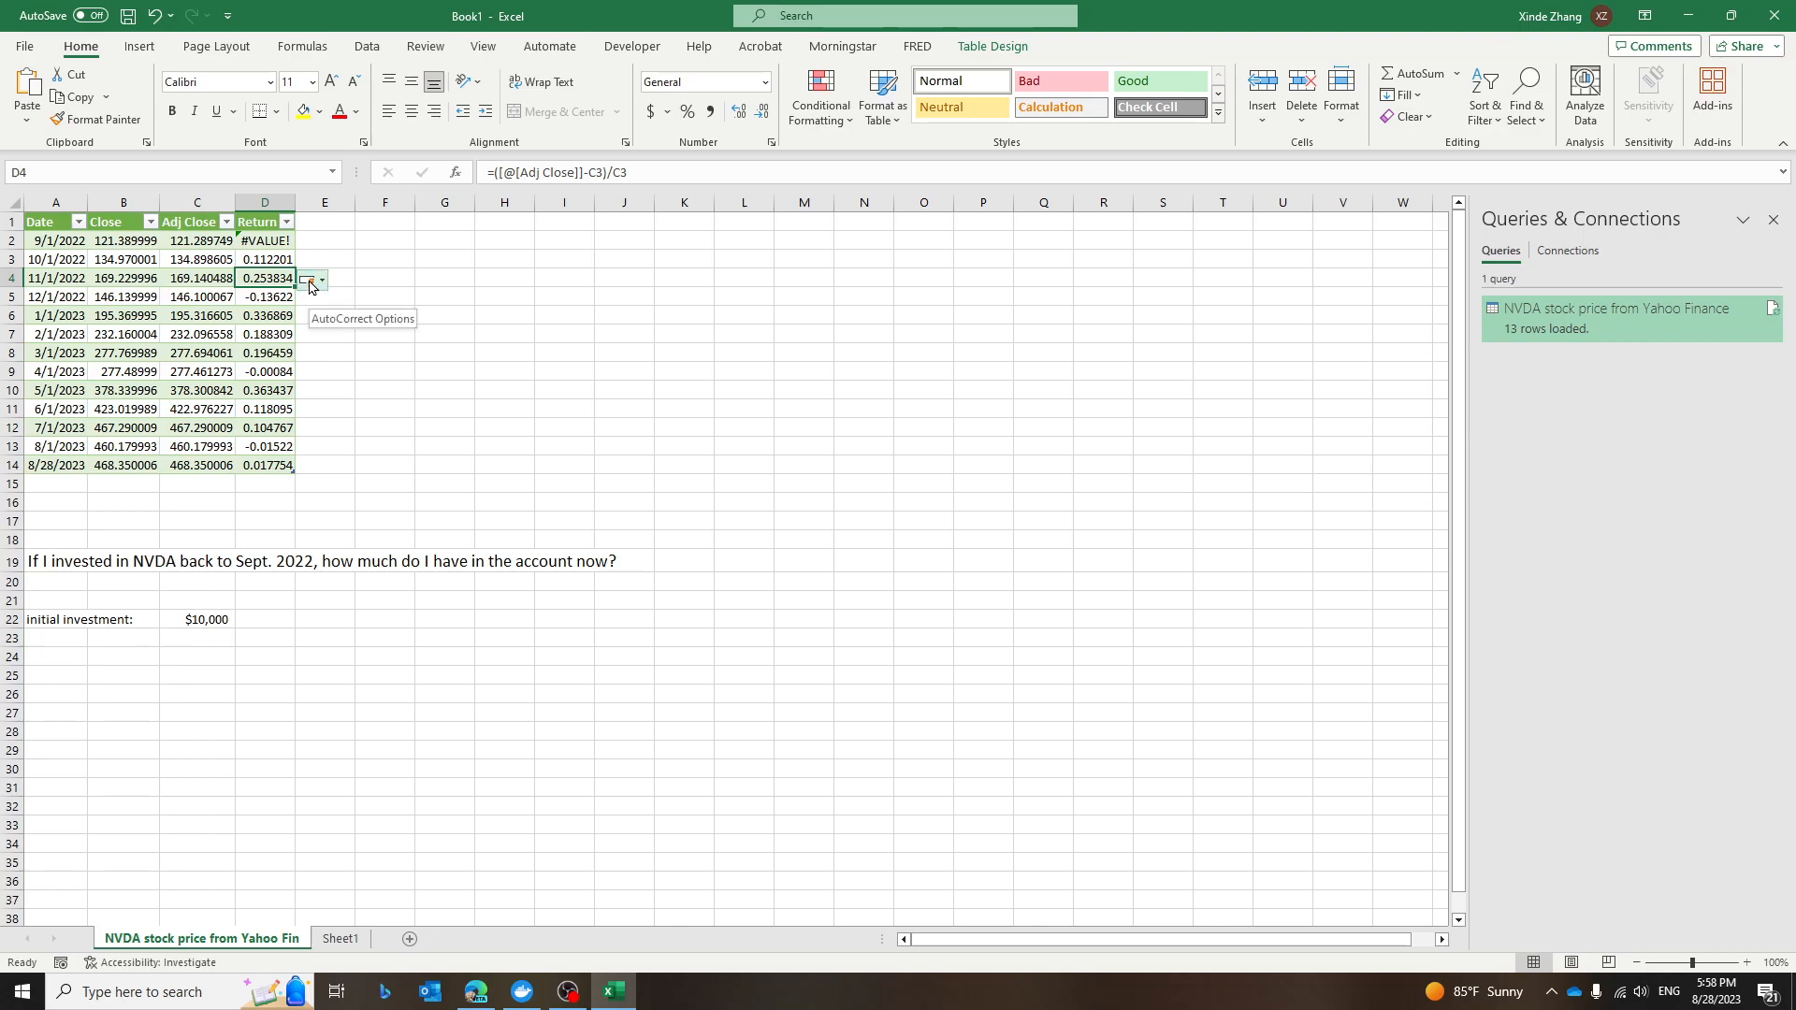
Undo the automatic calculated column and fill the return formula from D3 down to D14.
click(323, 283)
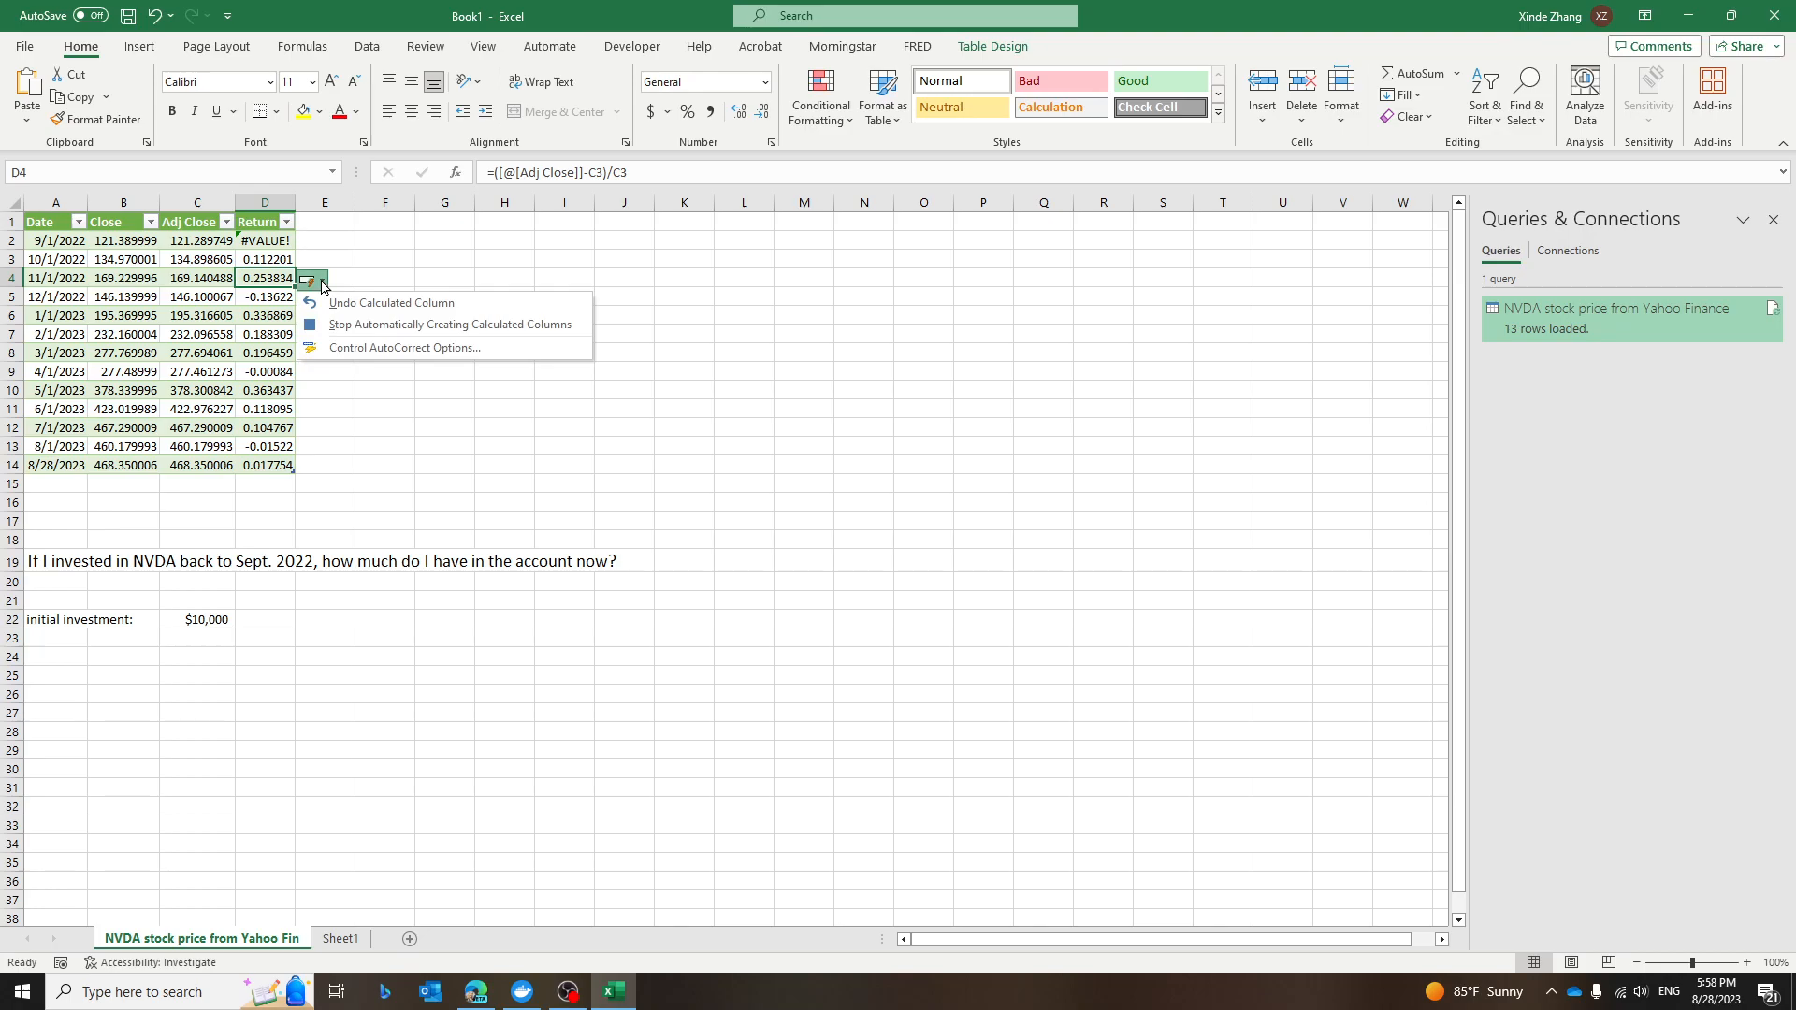
click(438, 305)
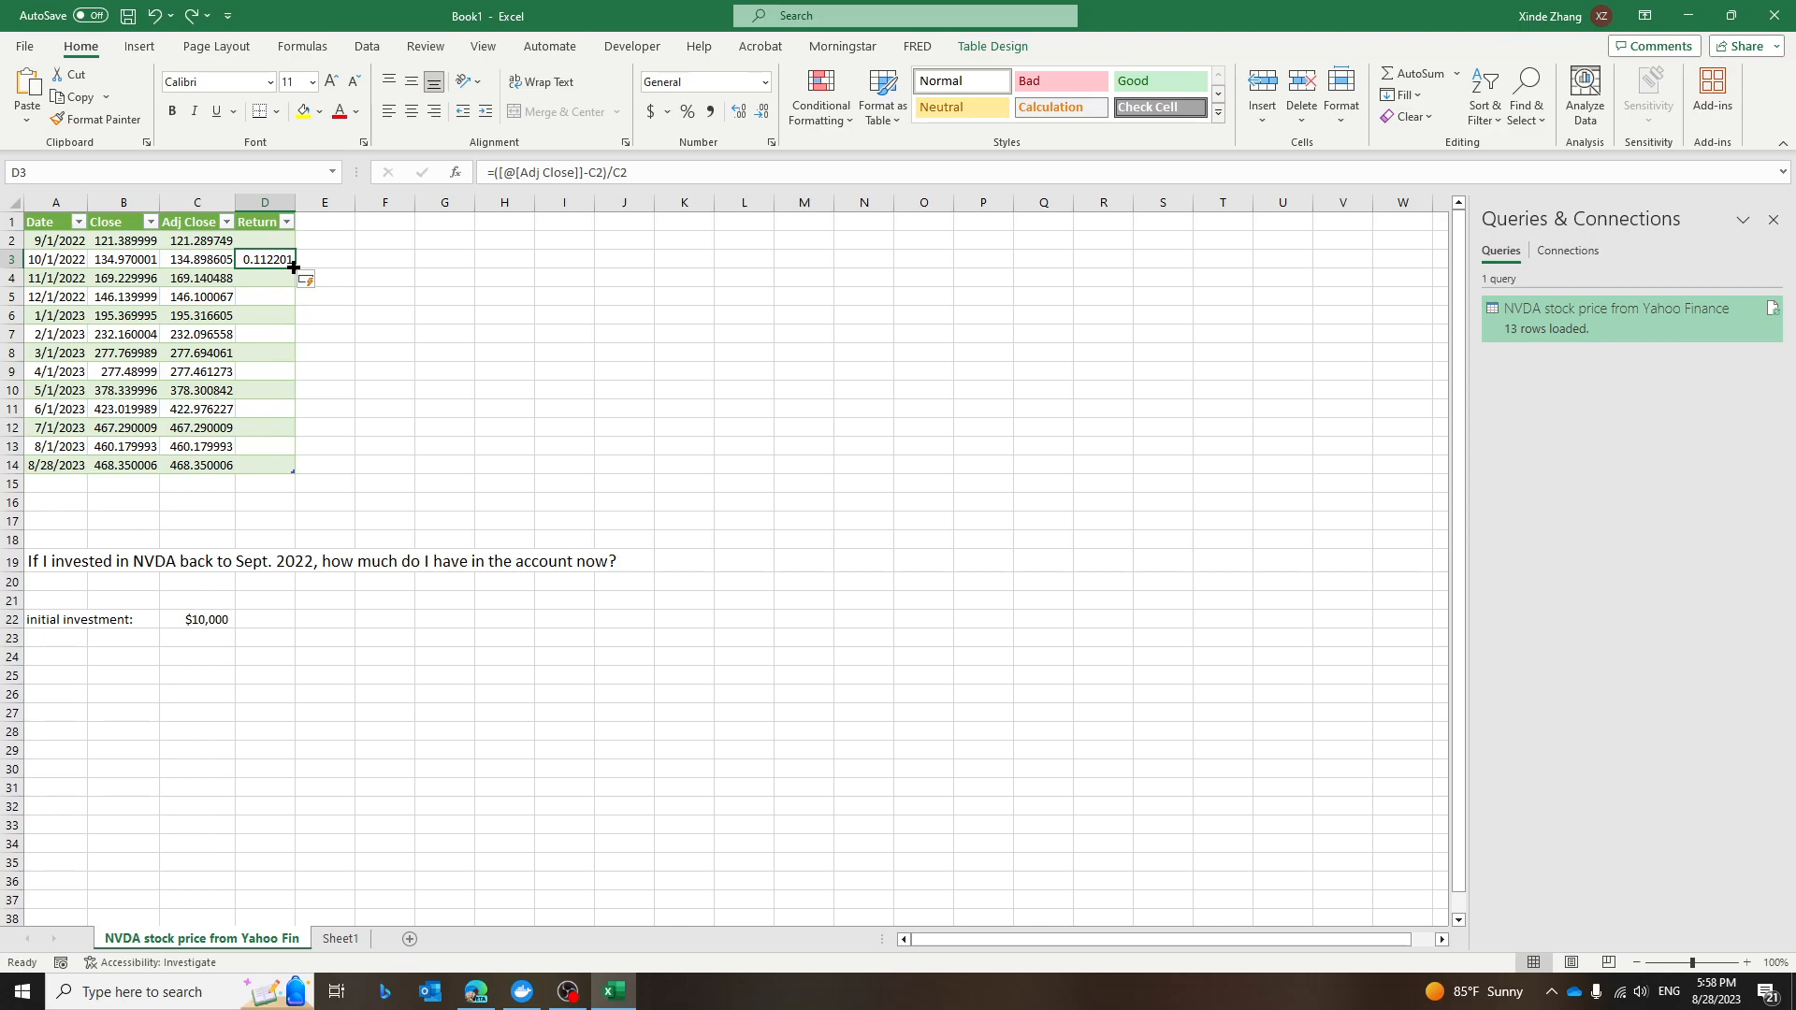
drag(293, 267, 304, 481)
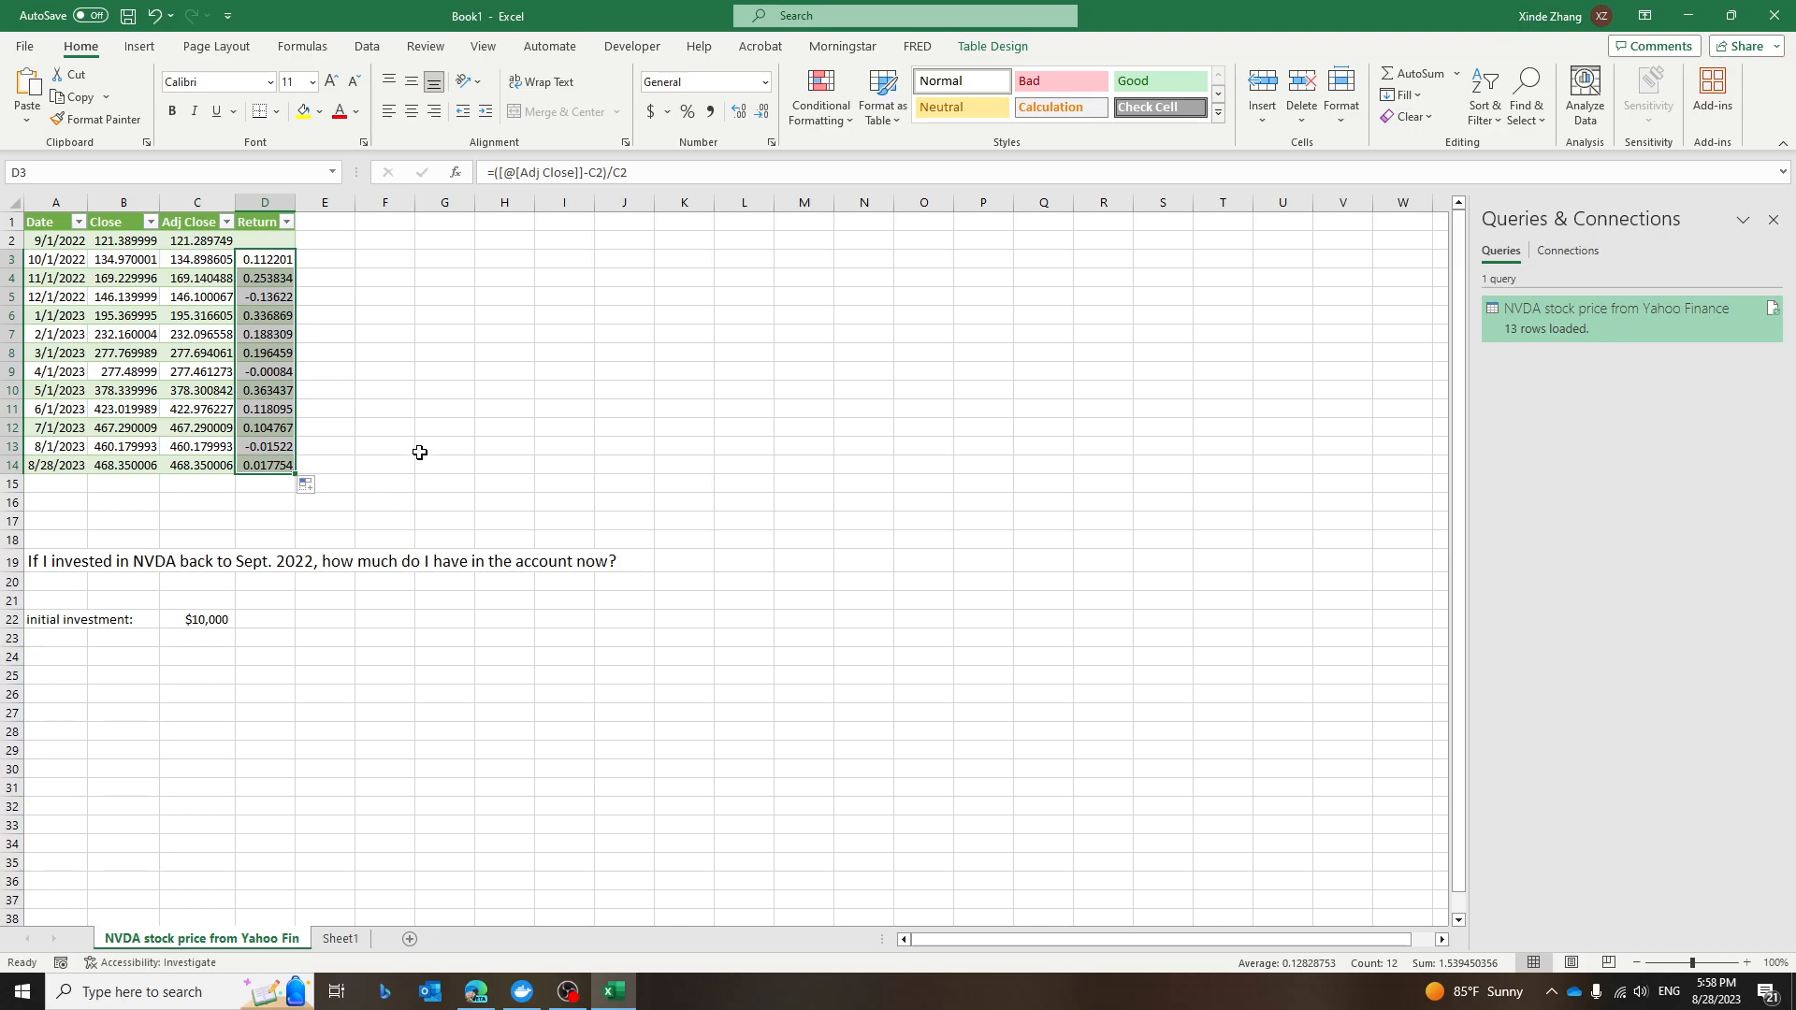
Add a "Money" column header to the table in E1.
click(347, 232)
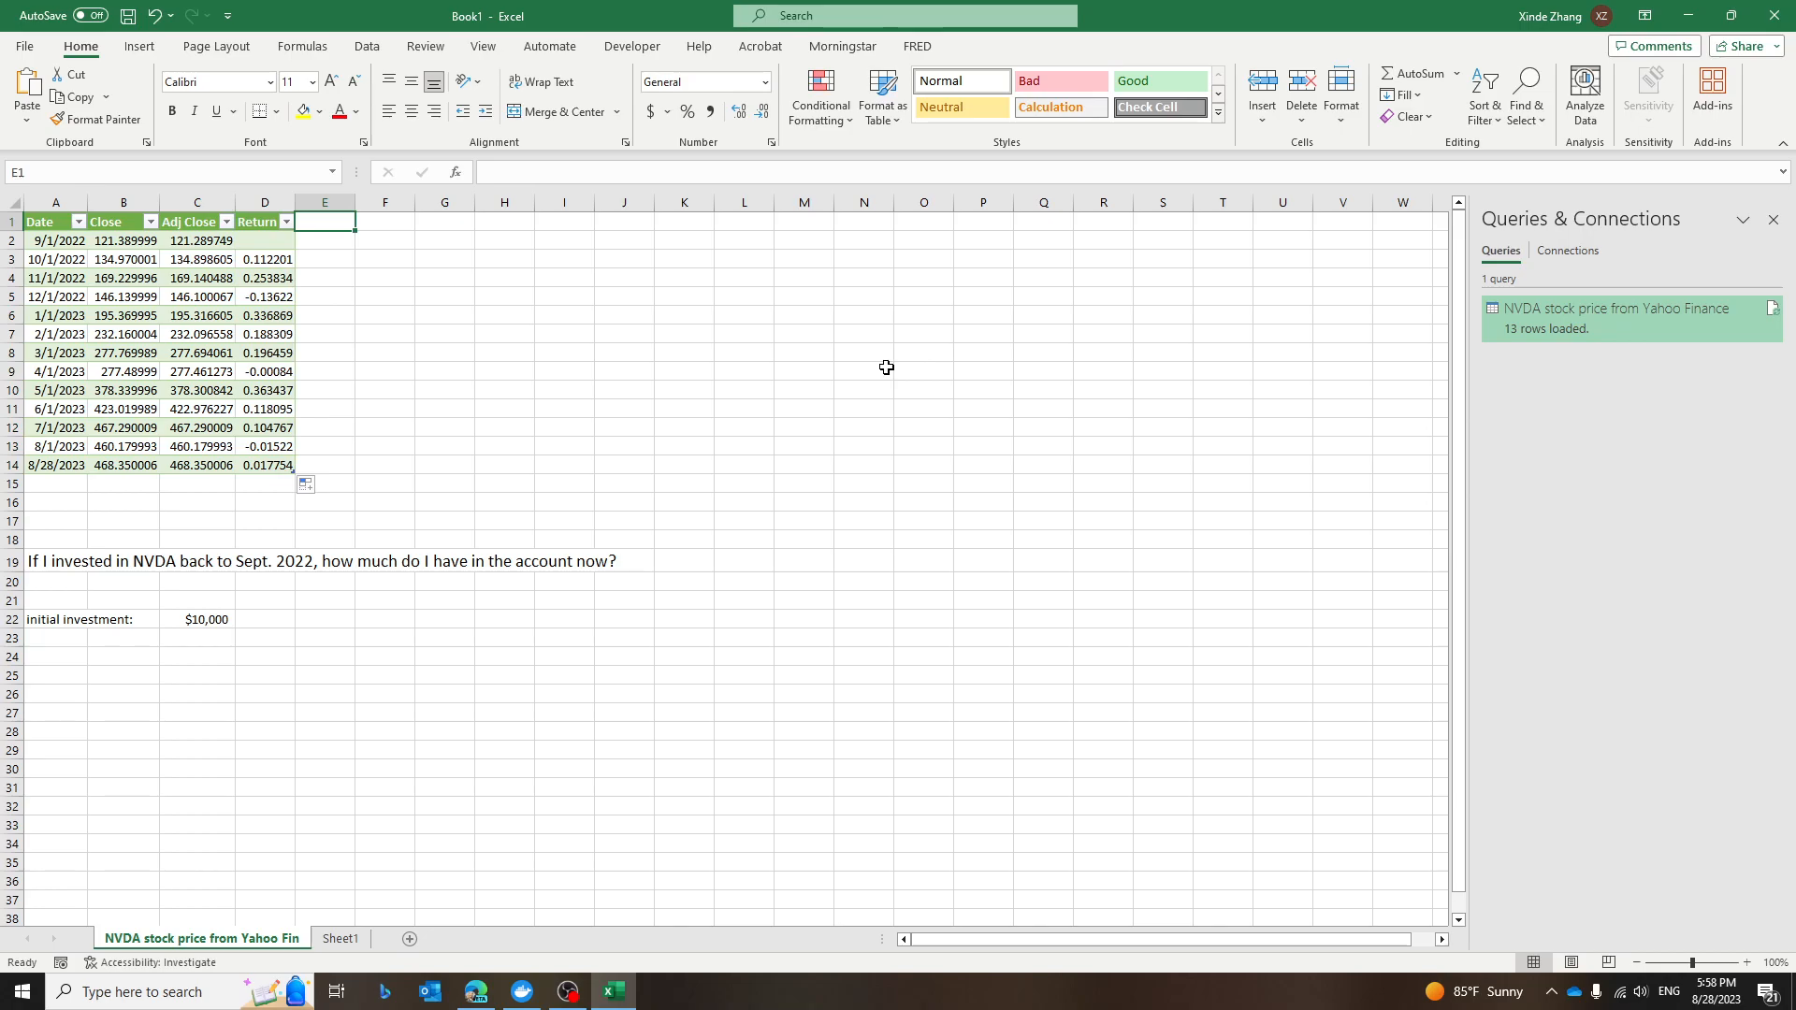
text(M)
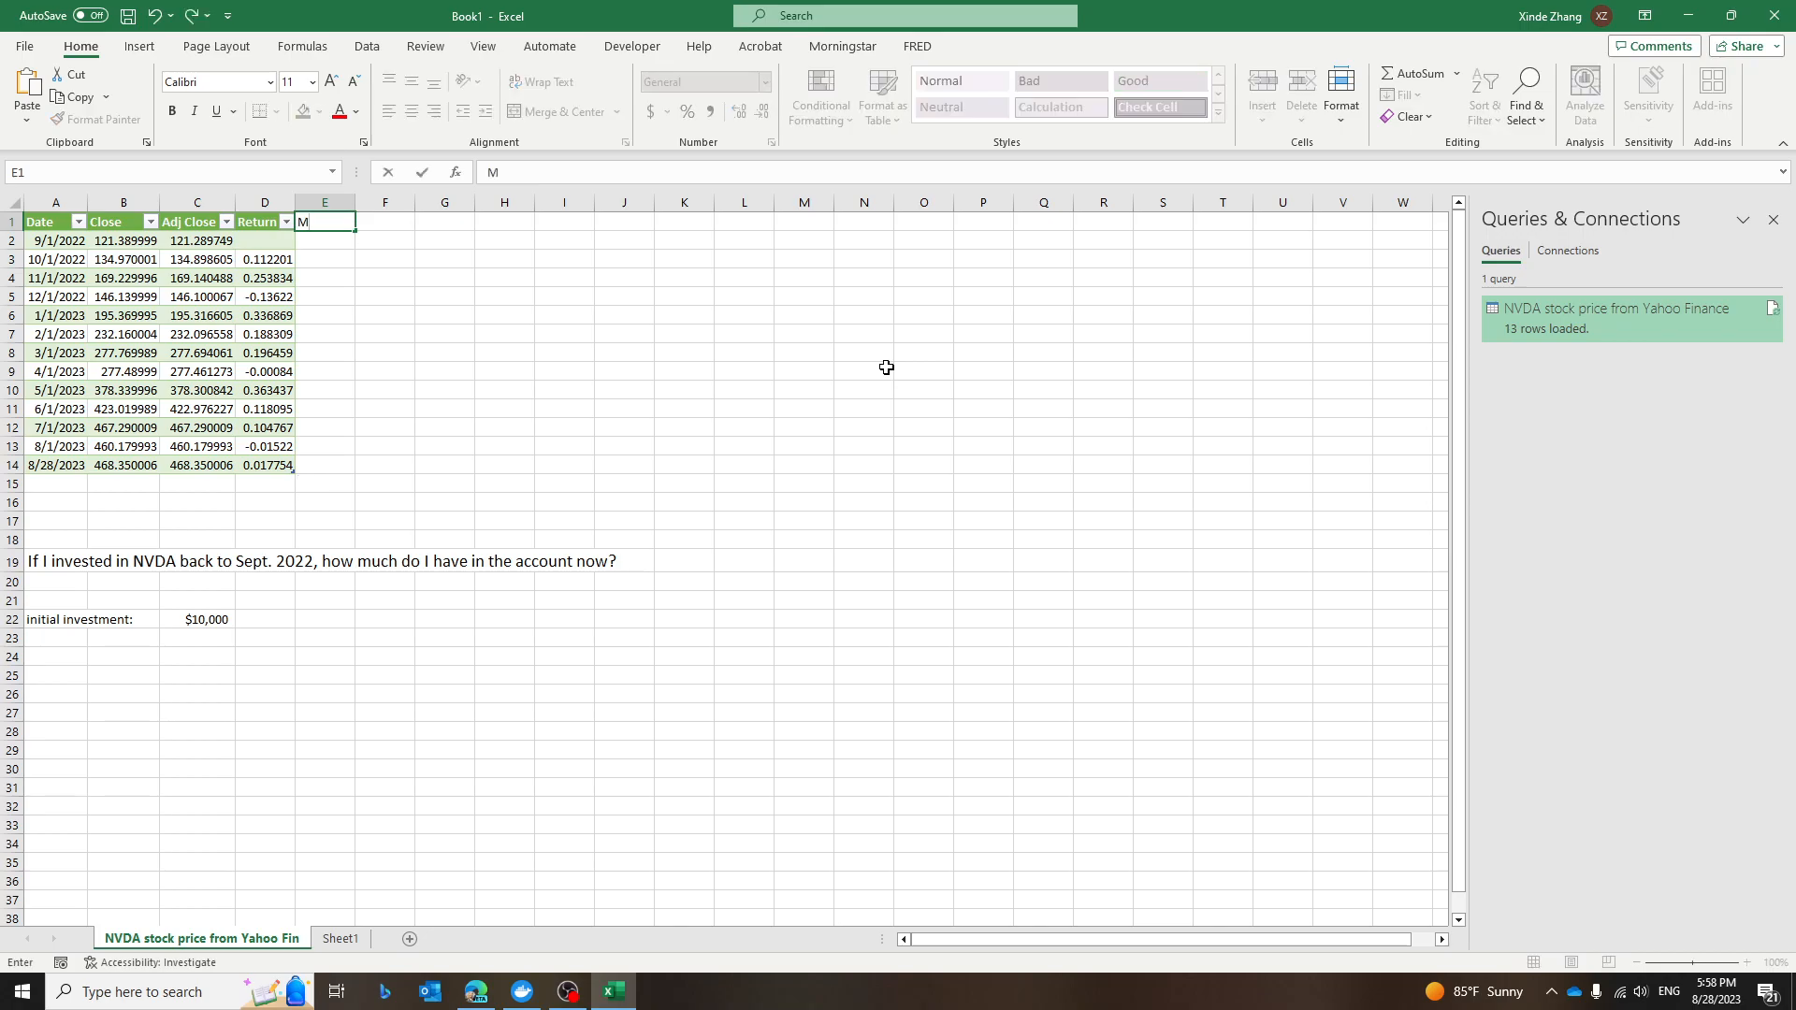
text(oney)
key(Return)
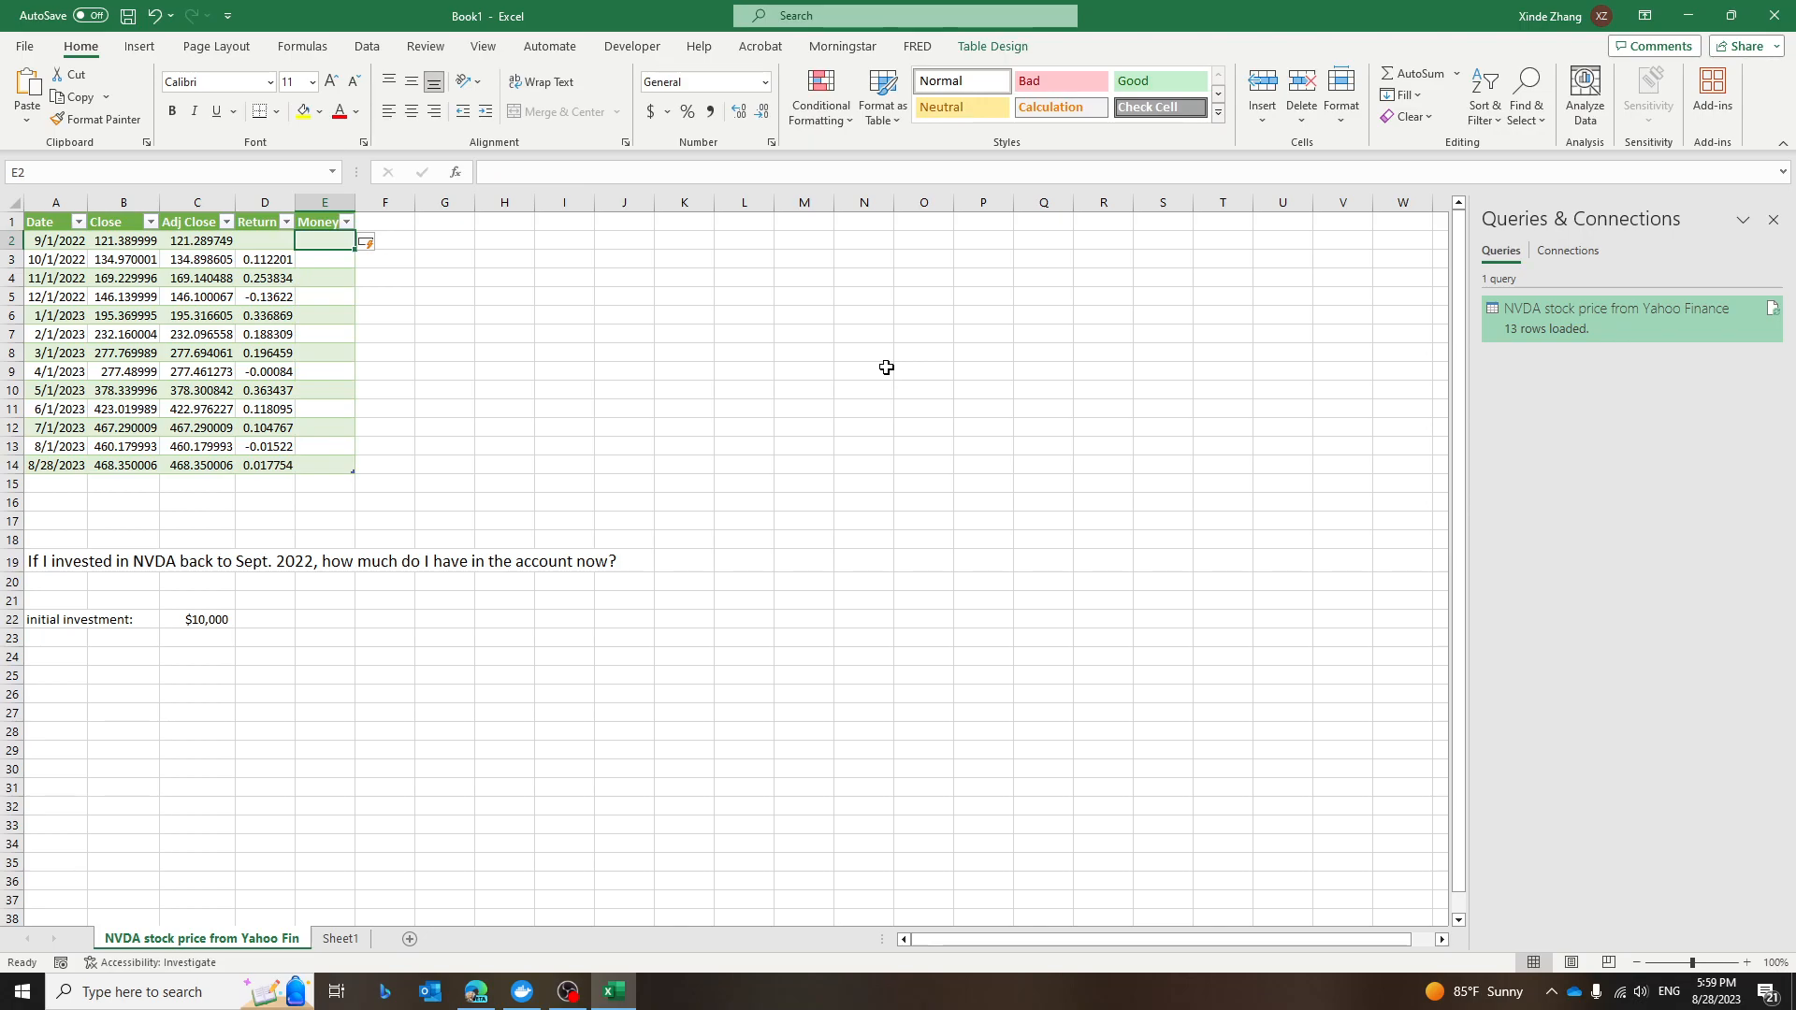
Set the first Money cell, E2, to reference the initial investment in C22.
text(=)
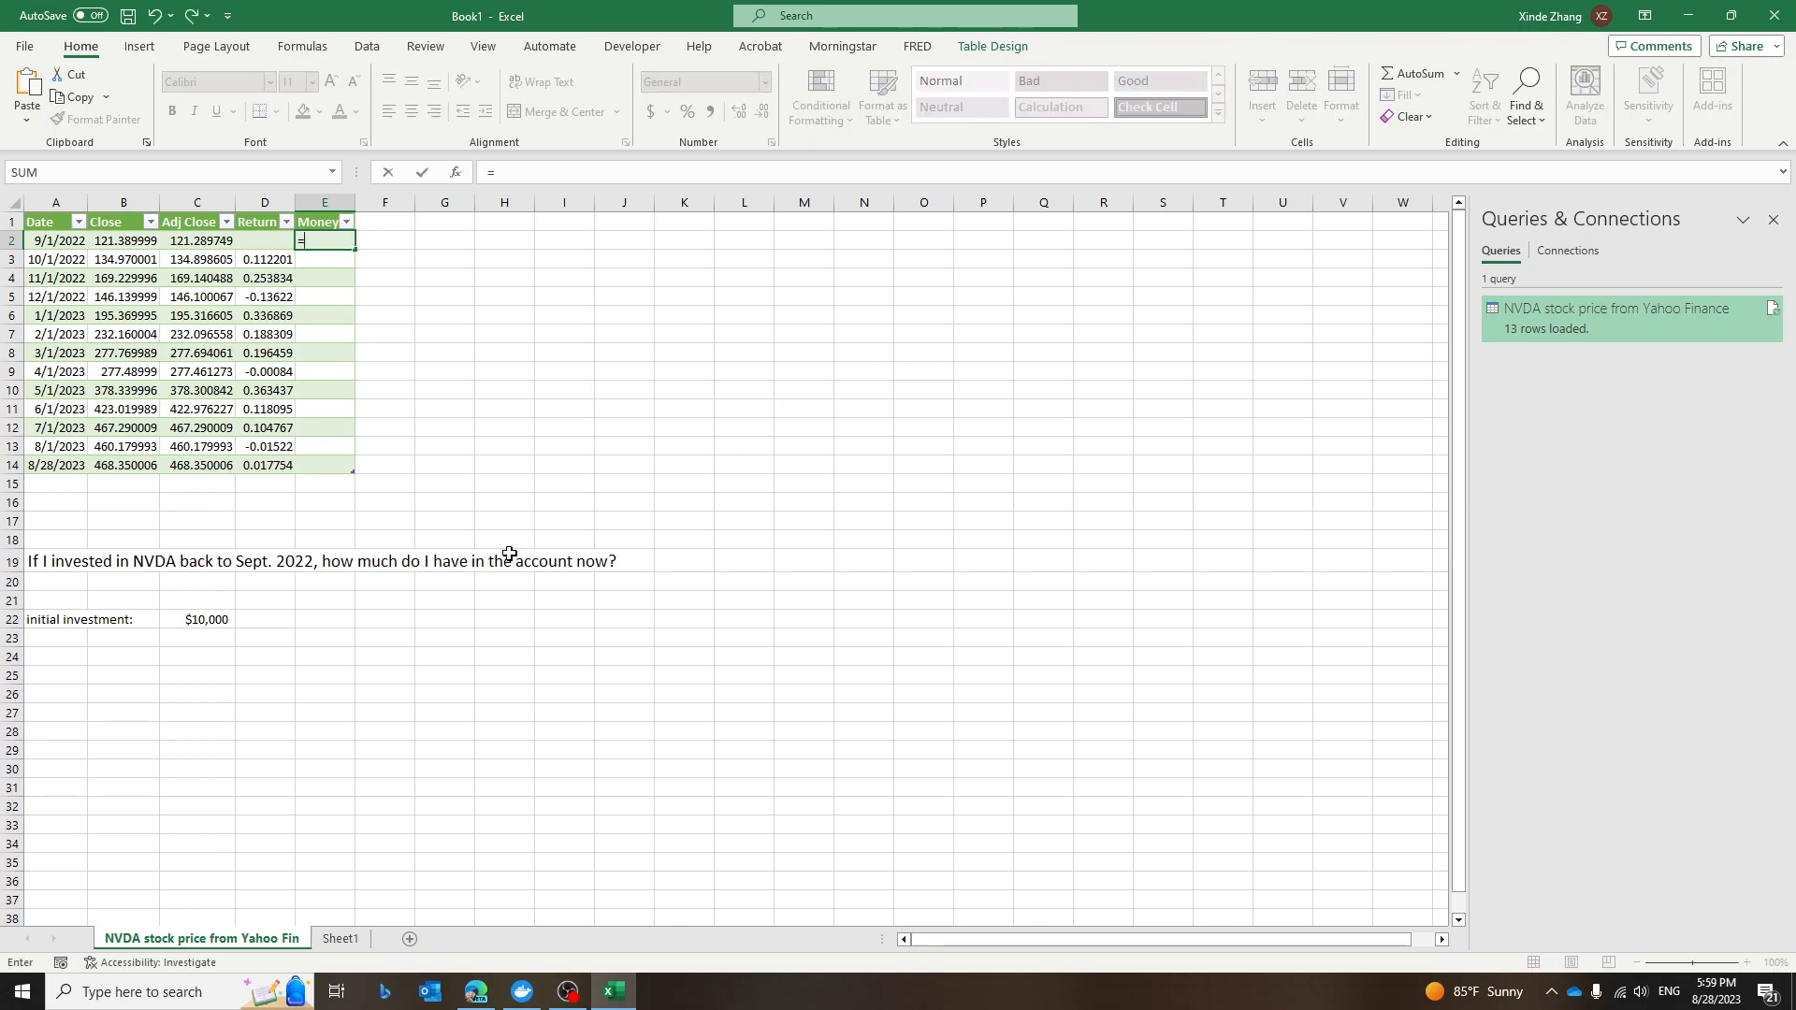
click(191, 622)
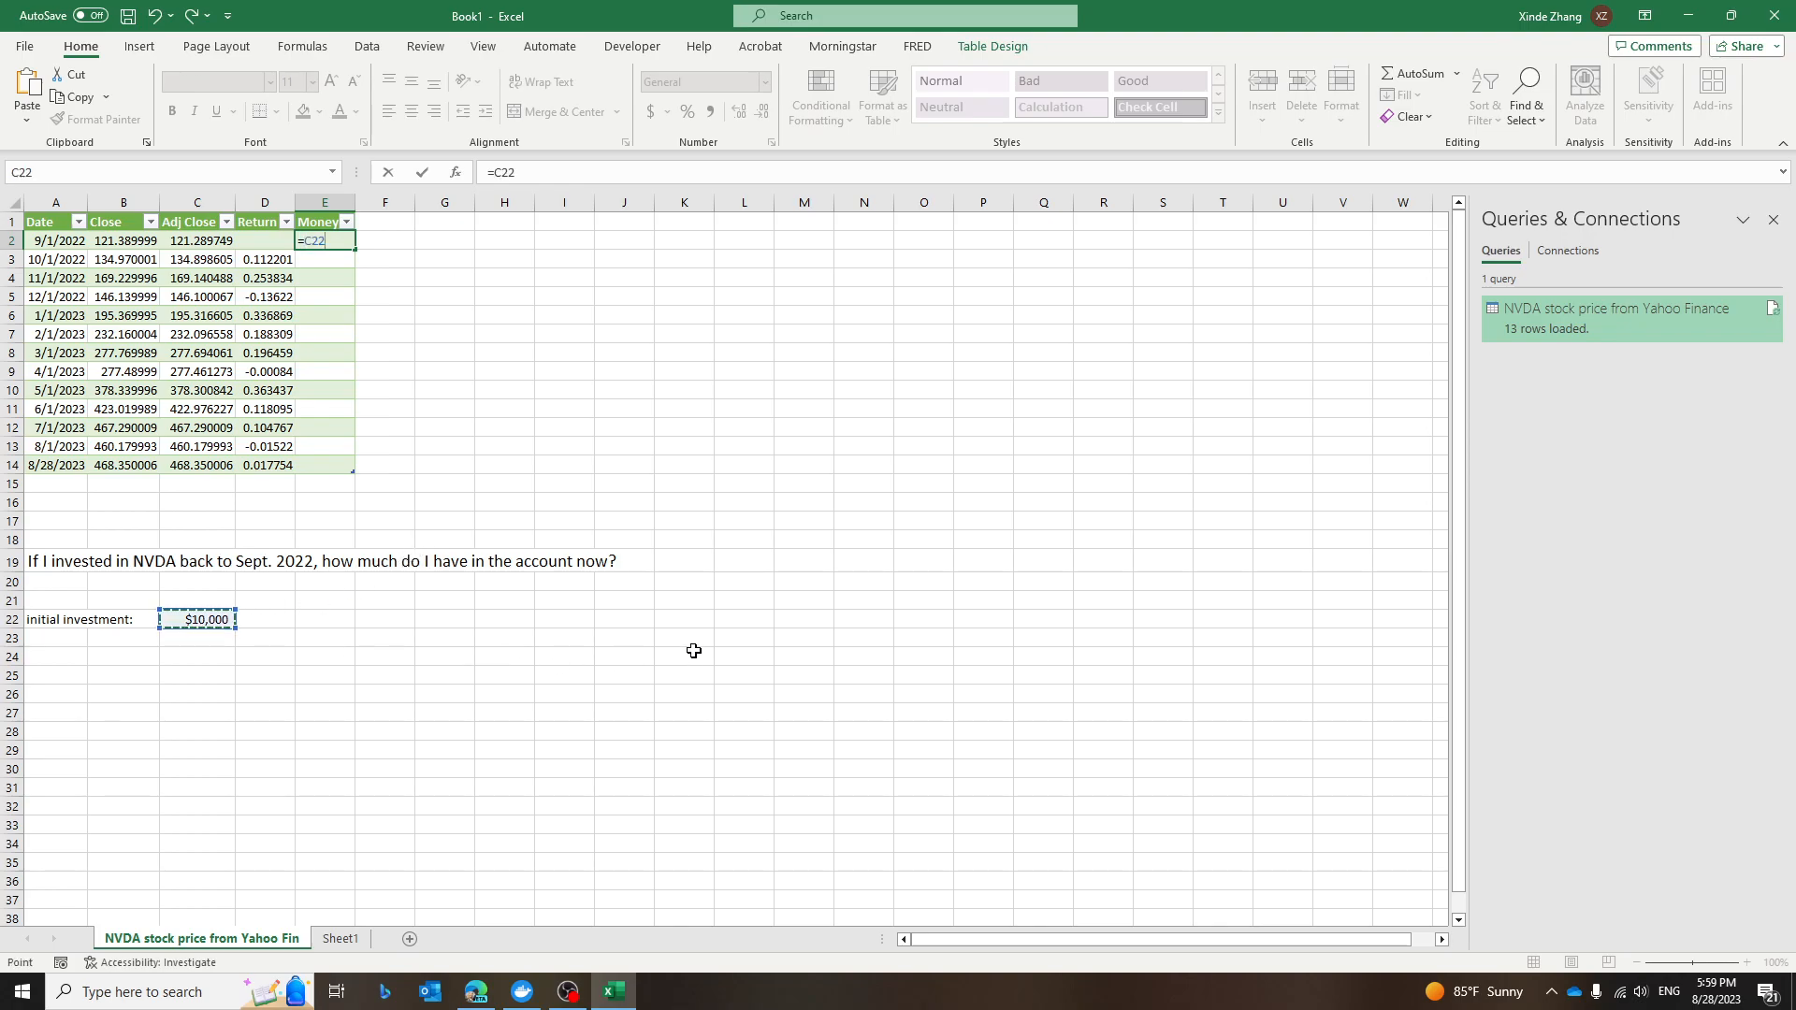
key(Return)
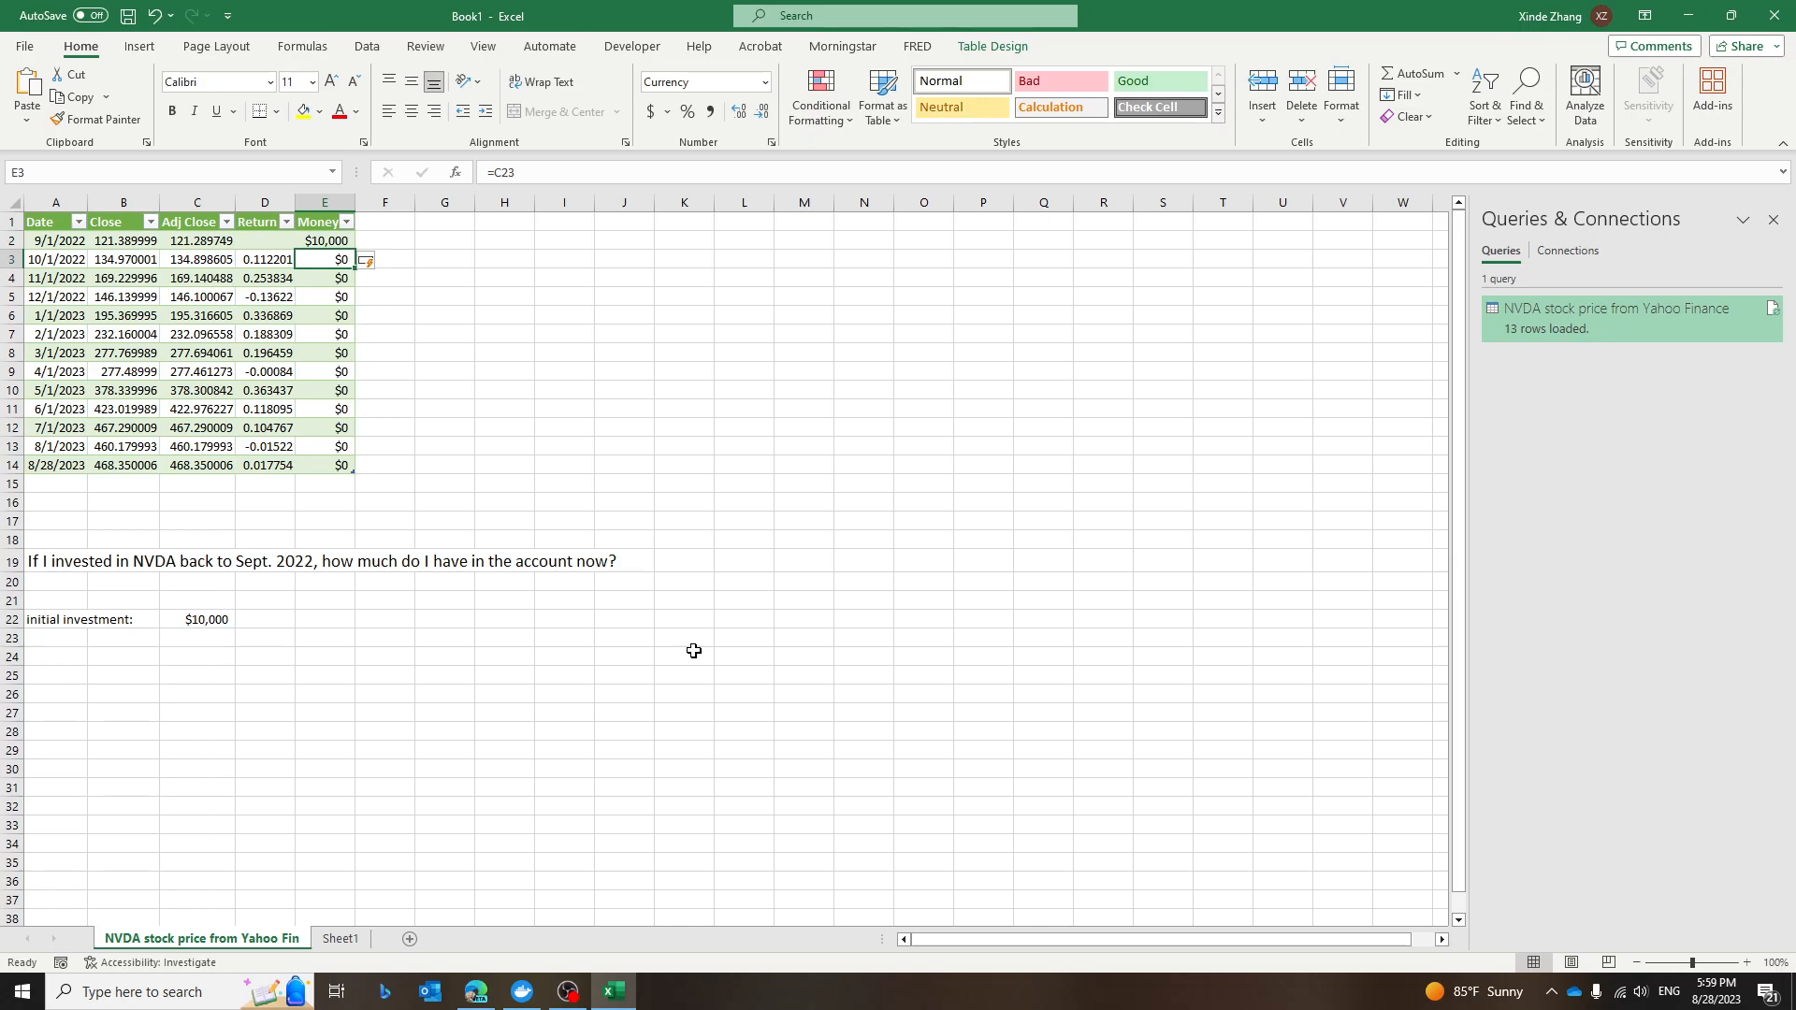
In E3, enter a formula multiplying the previous month's money in E2 by one plus the row's Return.
text(=)
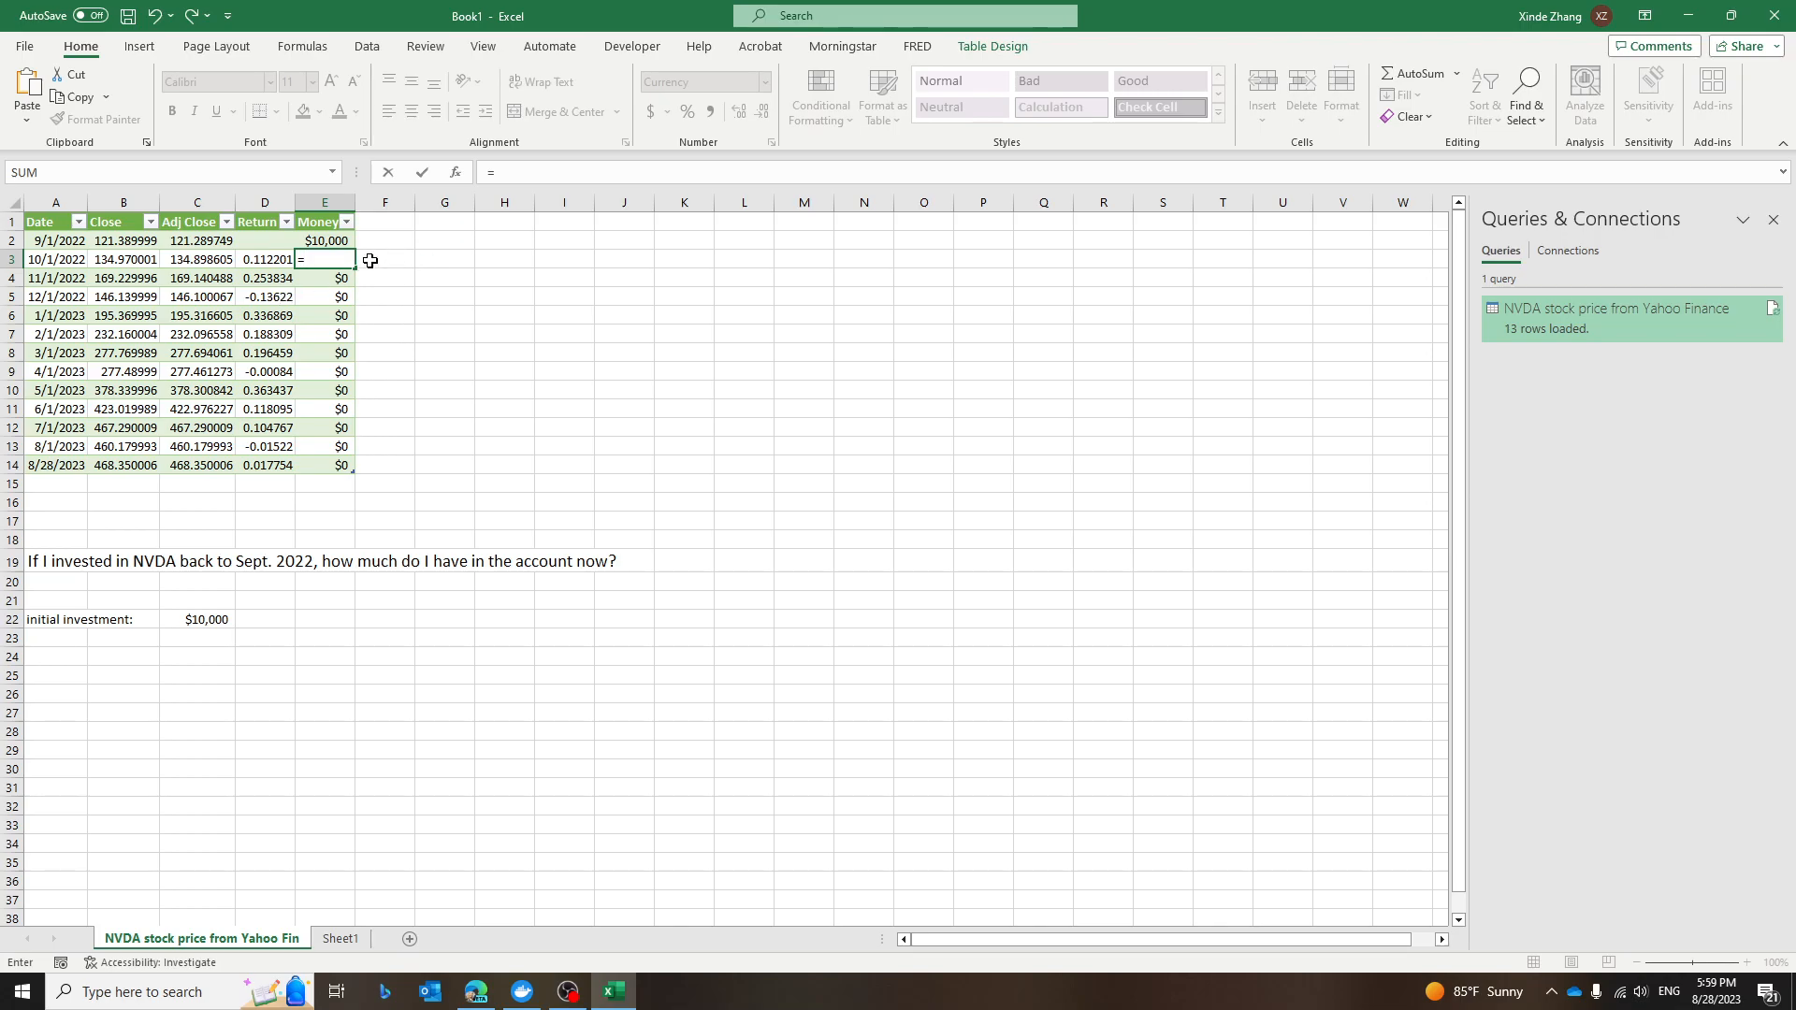
click(338, 241)
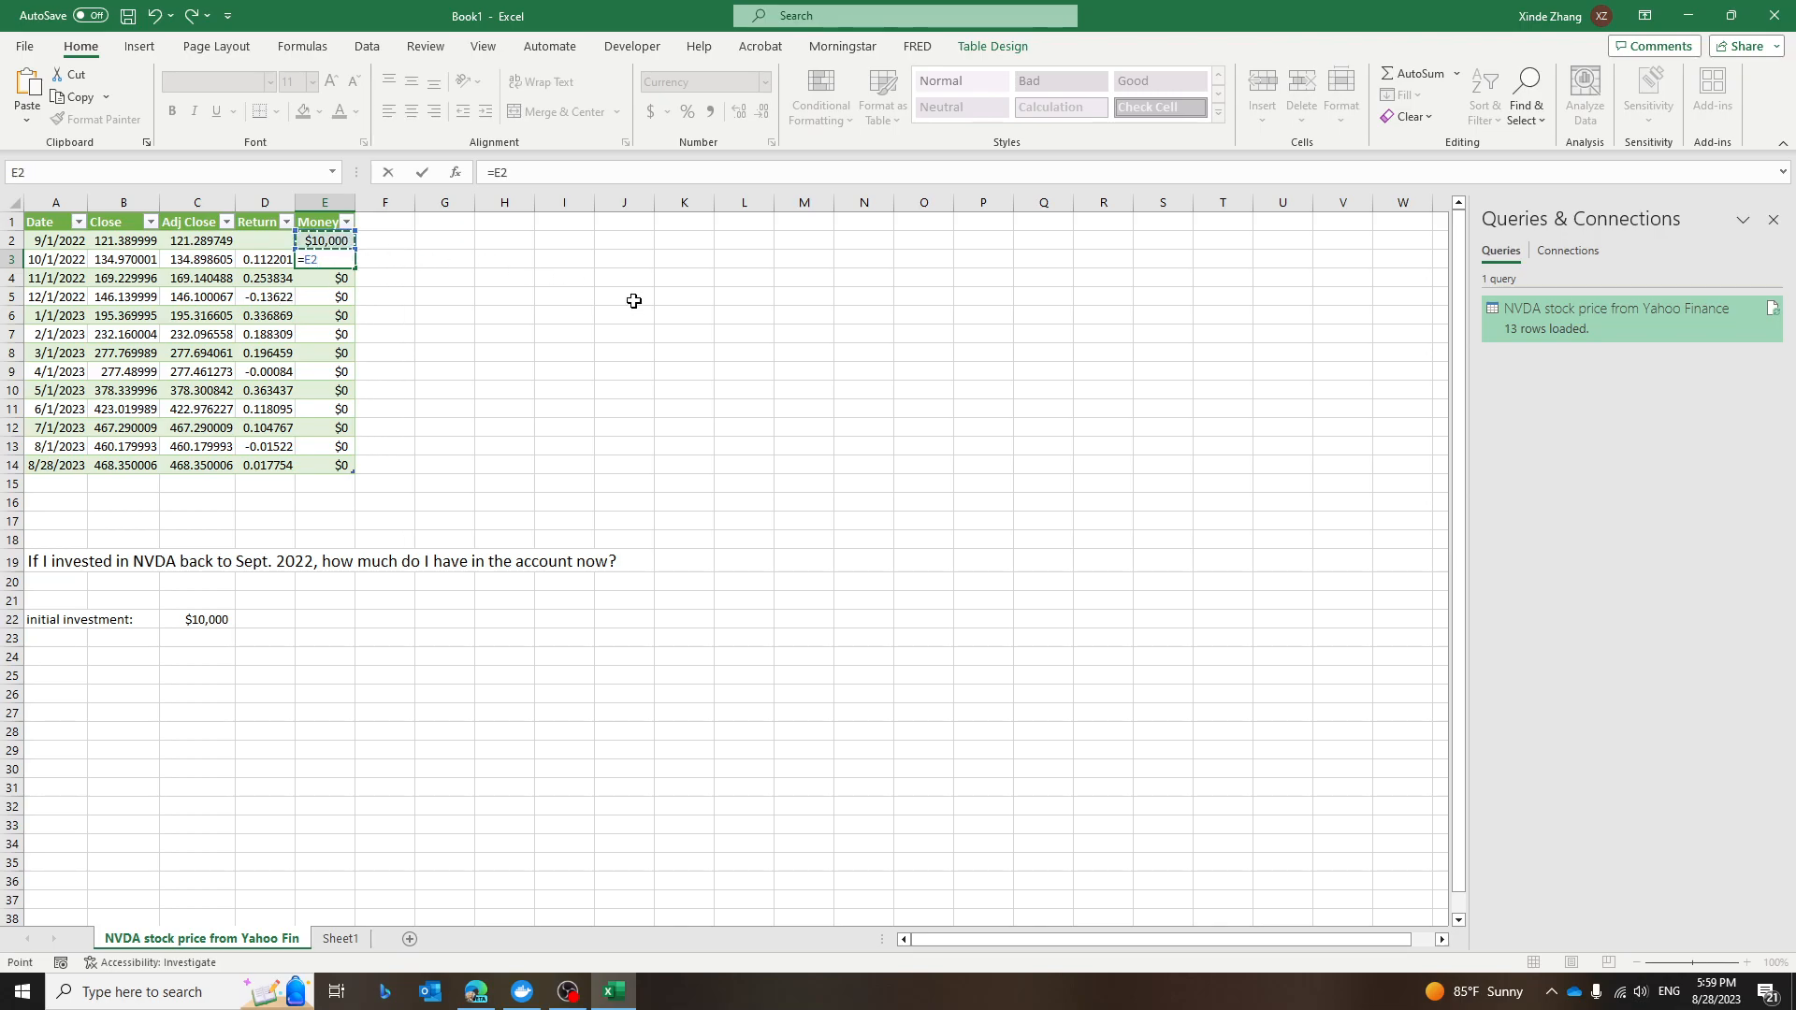
text(*)
click(255, 267)
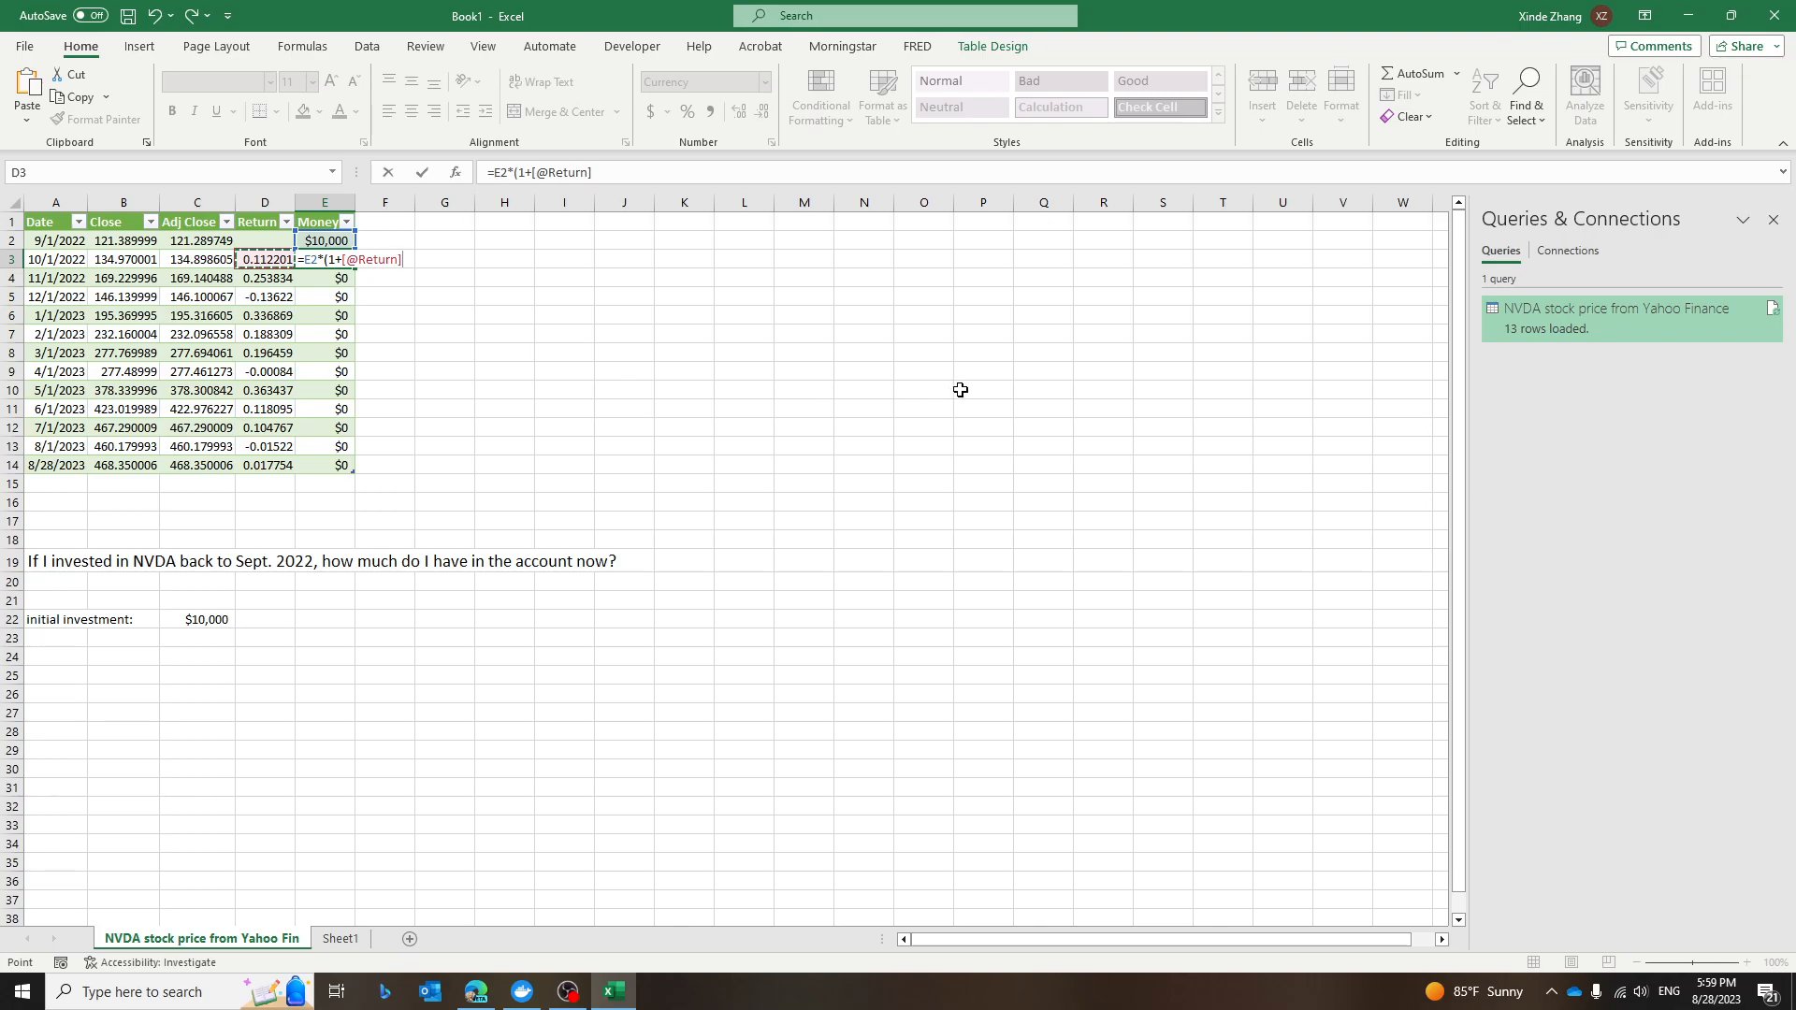
text())
key(Return)
Undo the automatic calculated column and fill the Money formula from E3 down to E14.
click(328, 260)
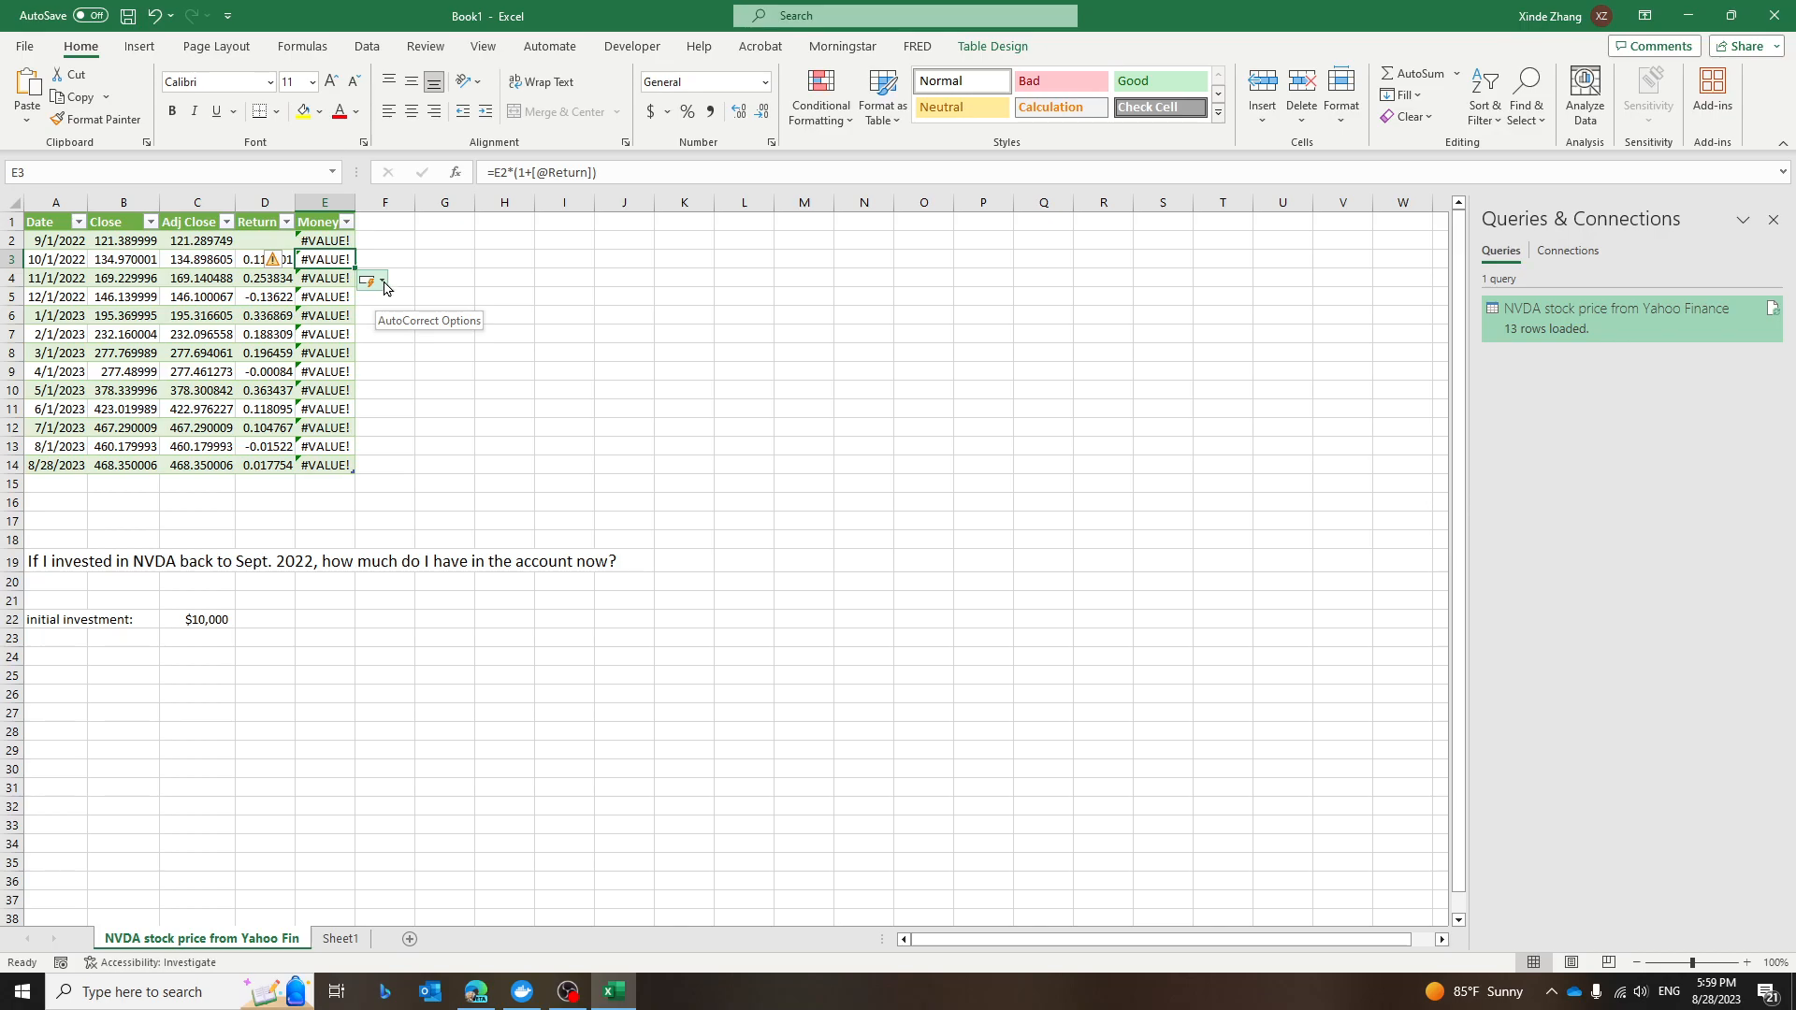
click(383, 283)
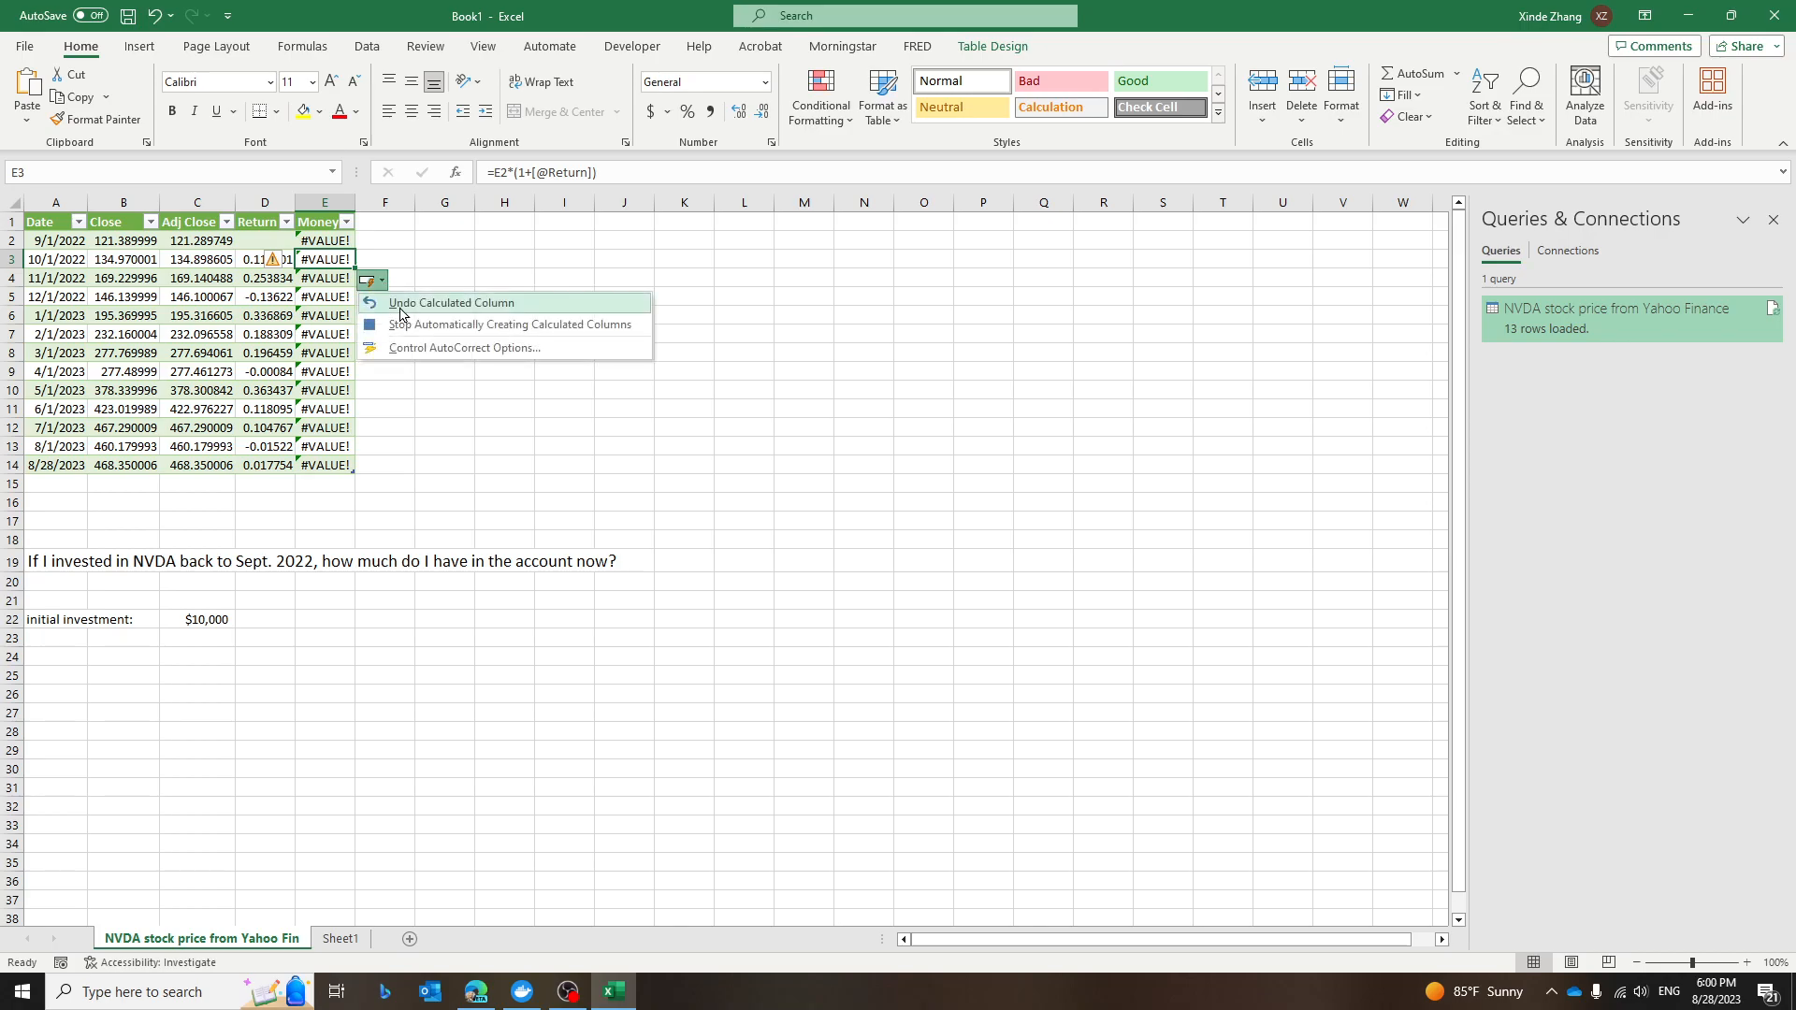
click(465, 305)
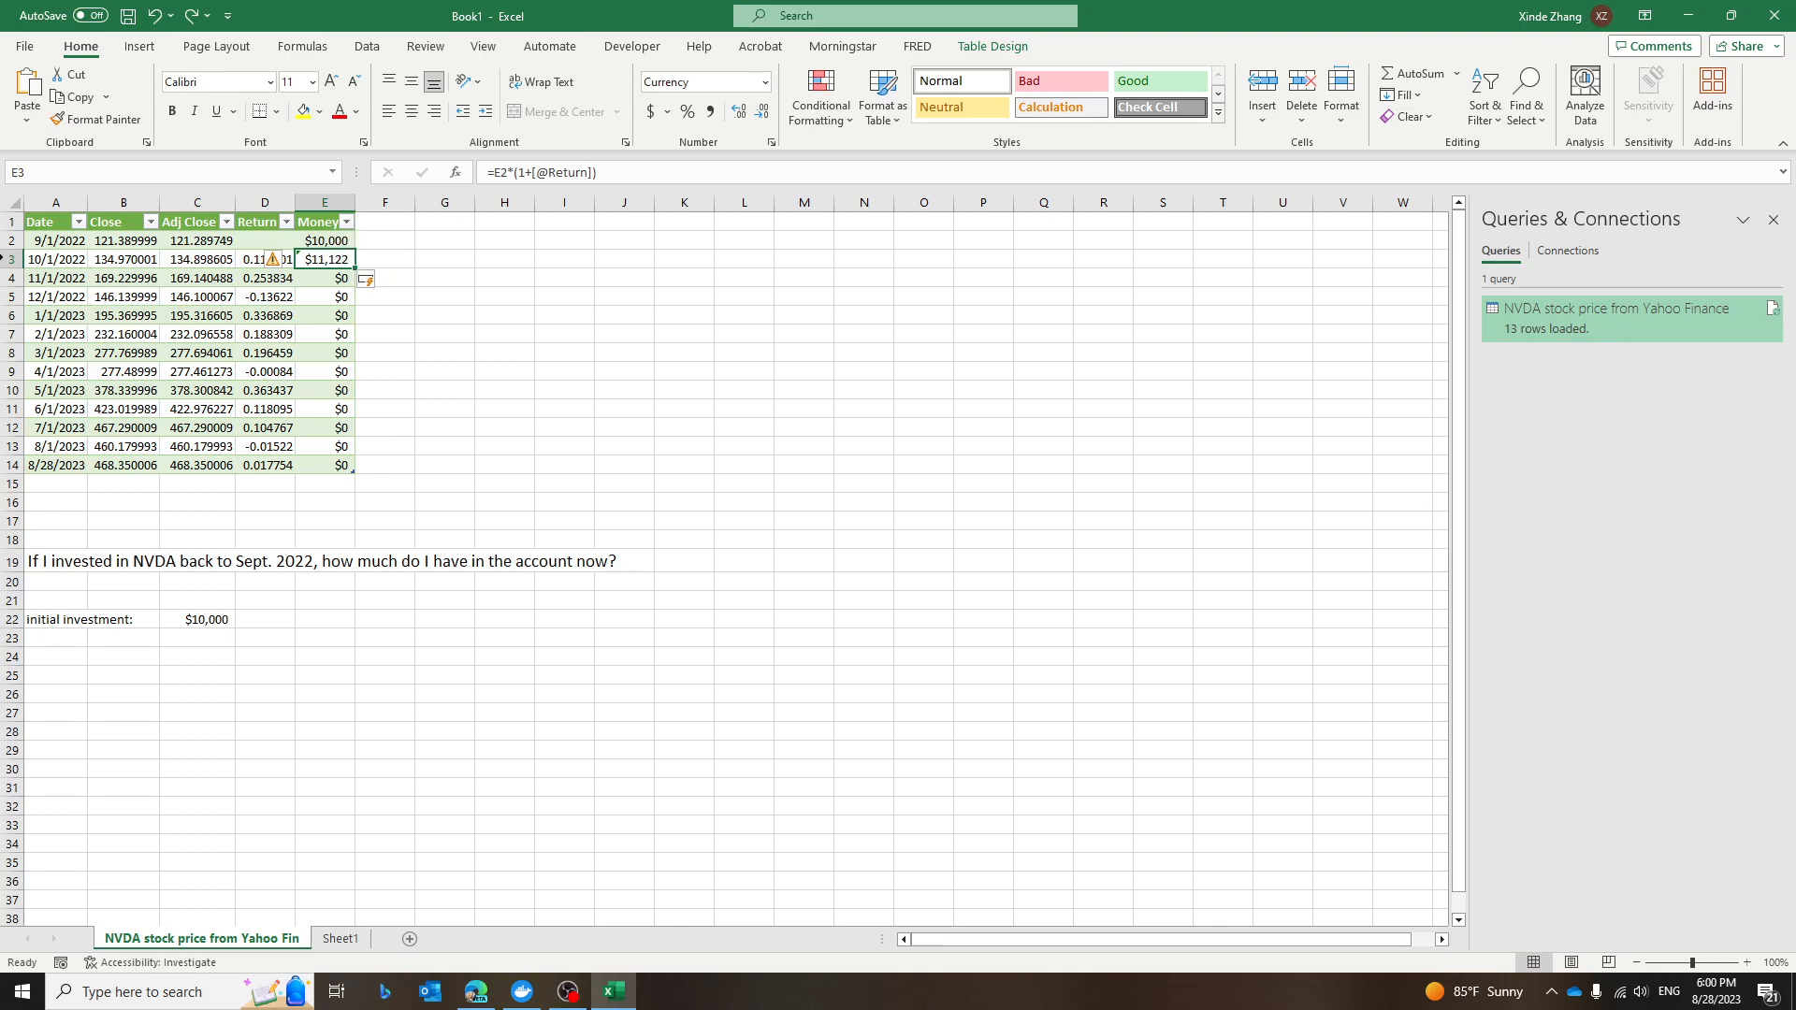
click(12, 260)
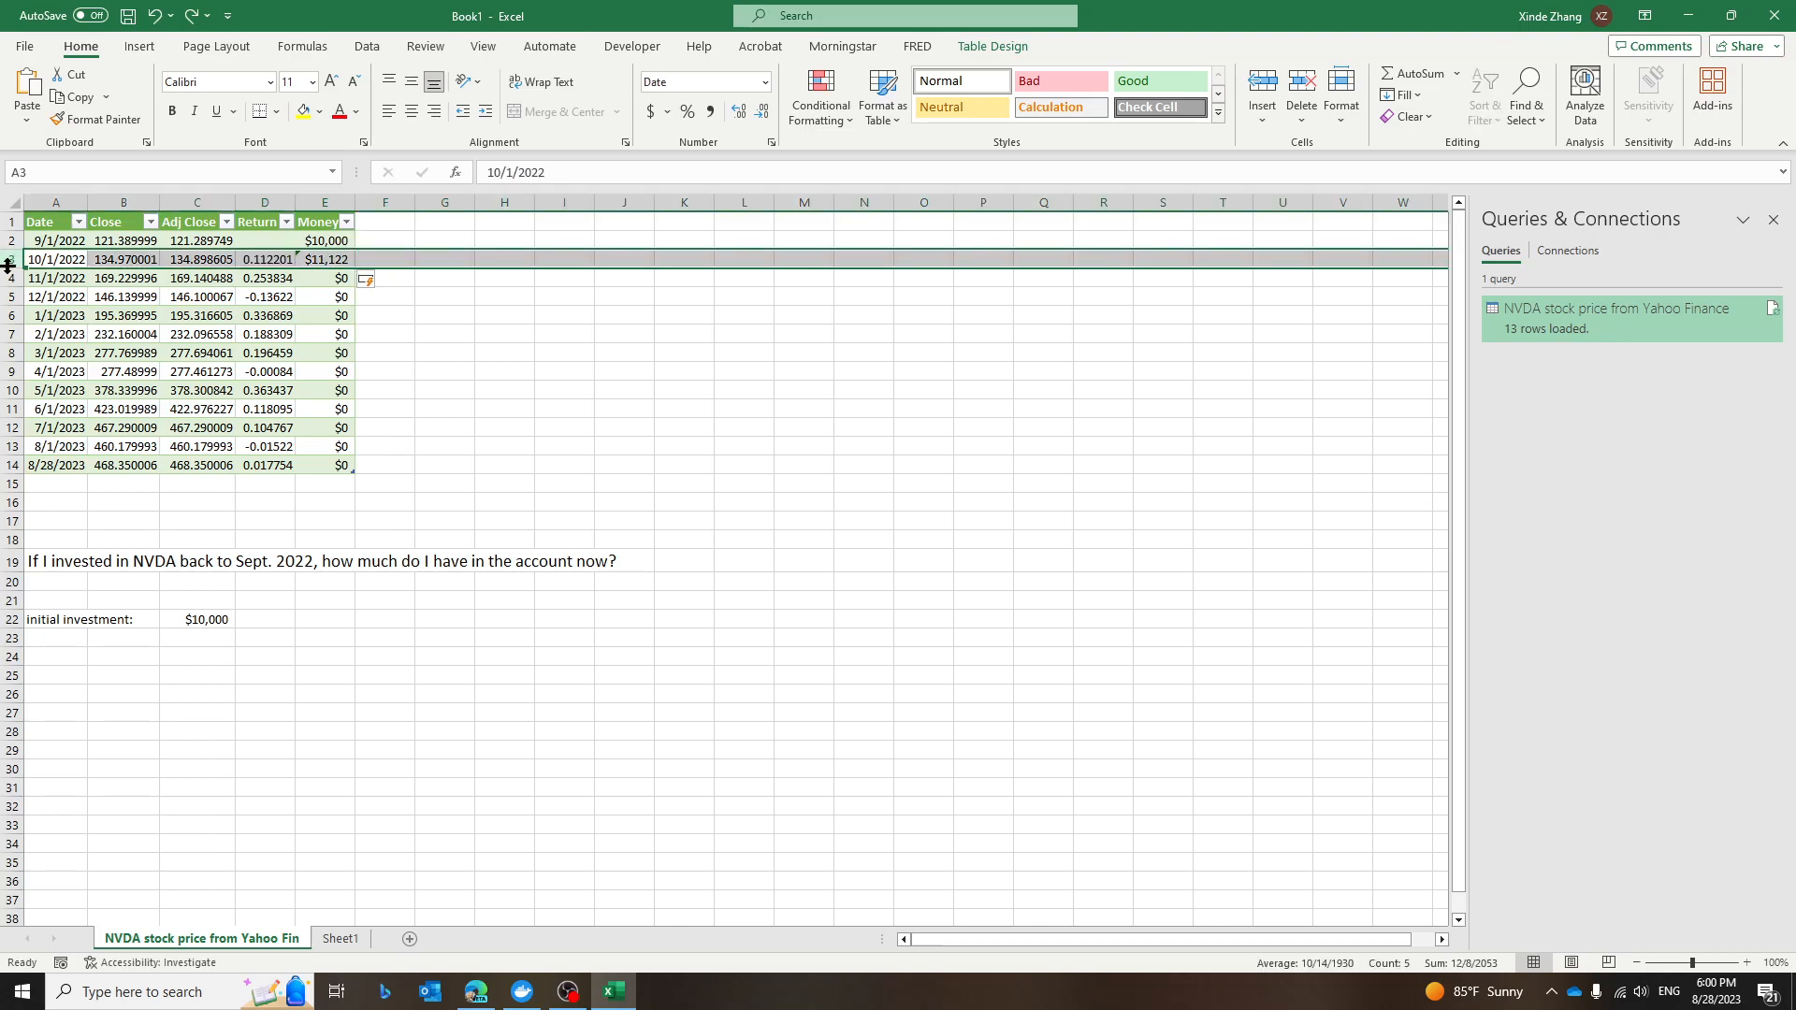
click(343, 260)
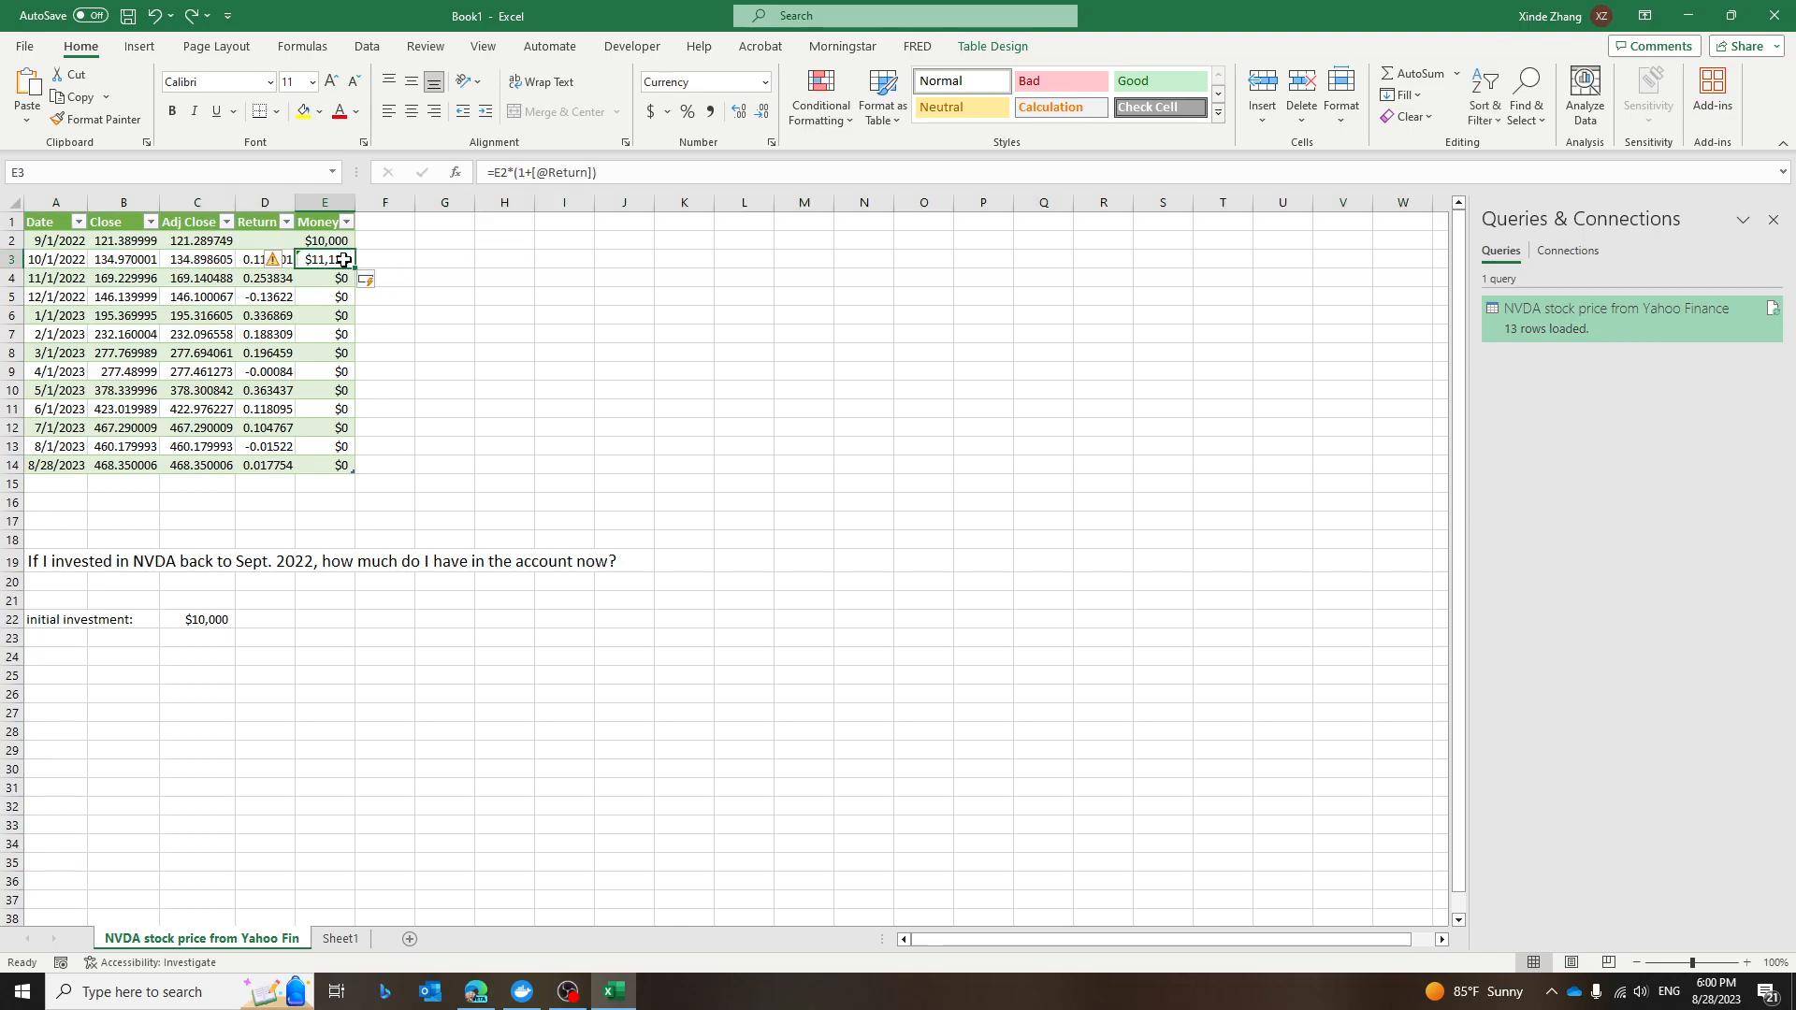
drag(355, 265, 374, 476)
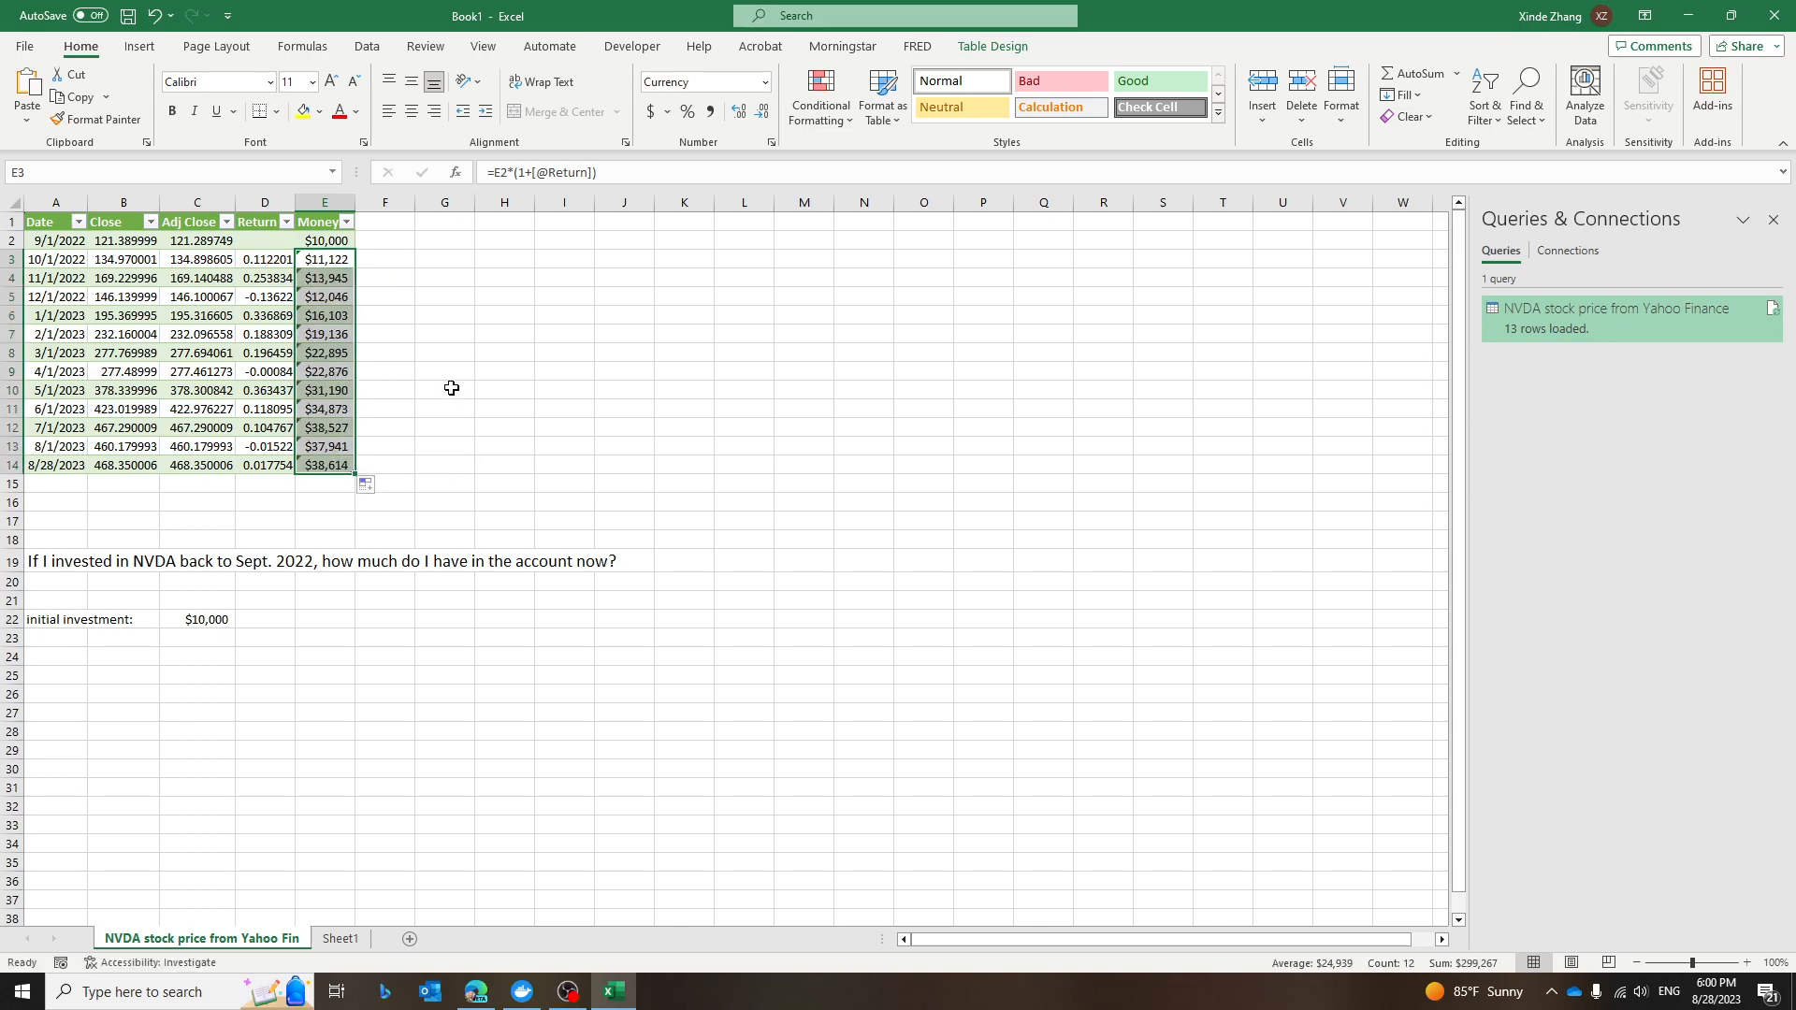
Highlight the final Money value in E14 by increasing its font size to 14 and filling it yellow.
click(470, 340)
click(354, 465)
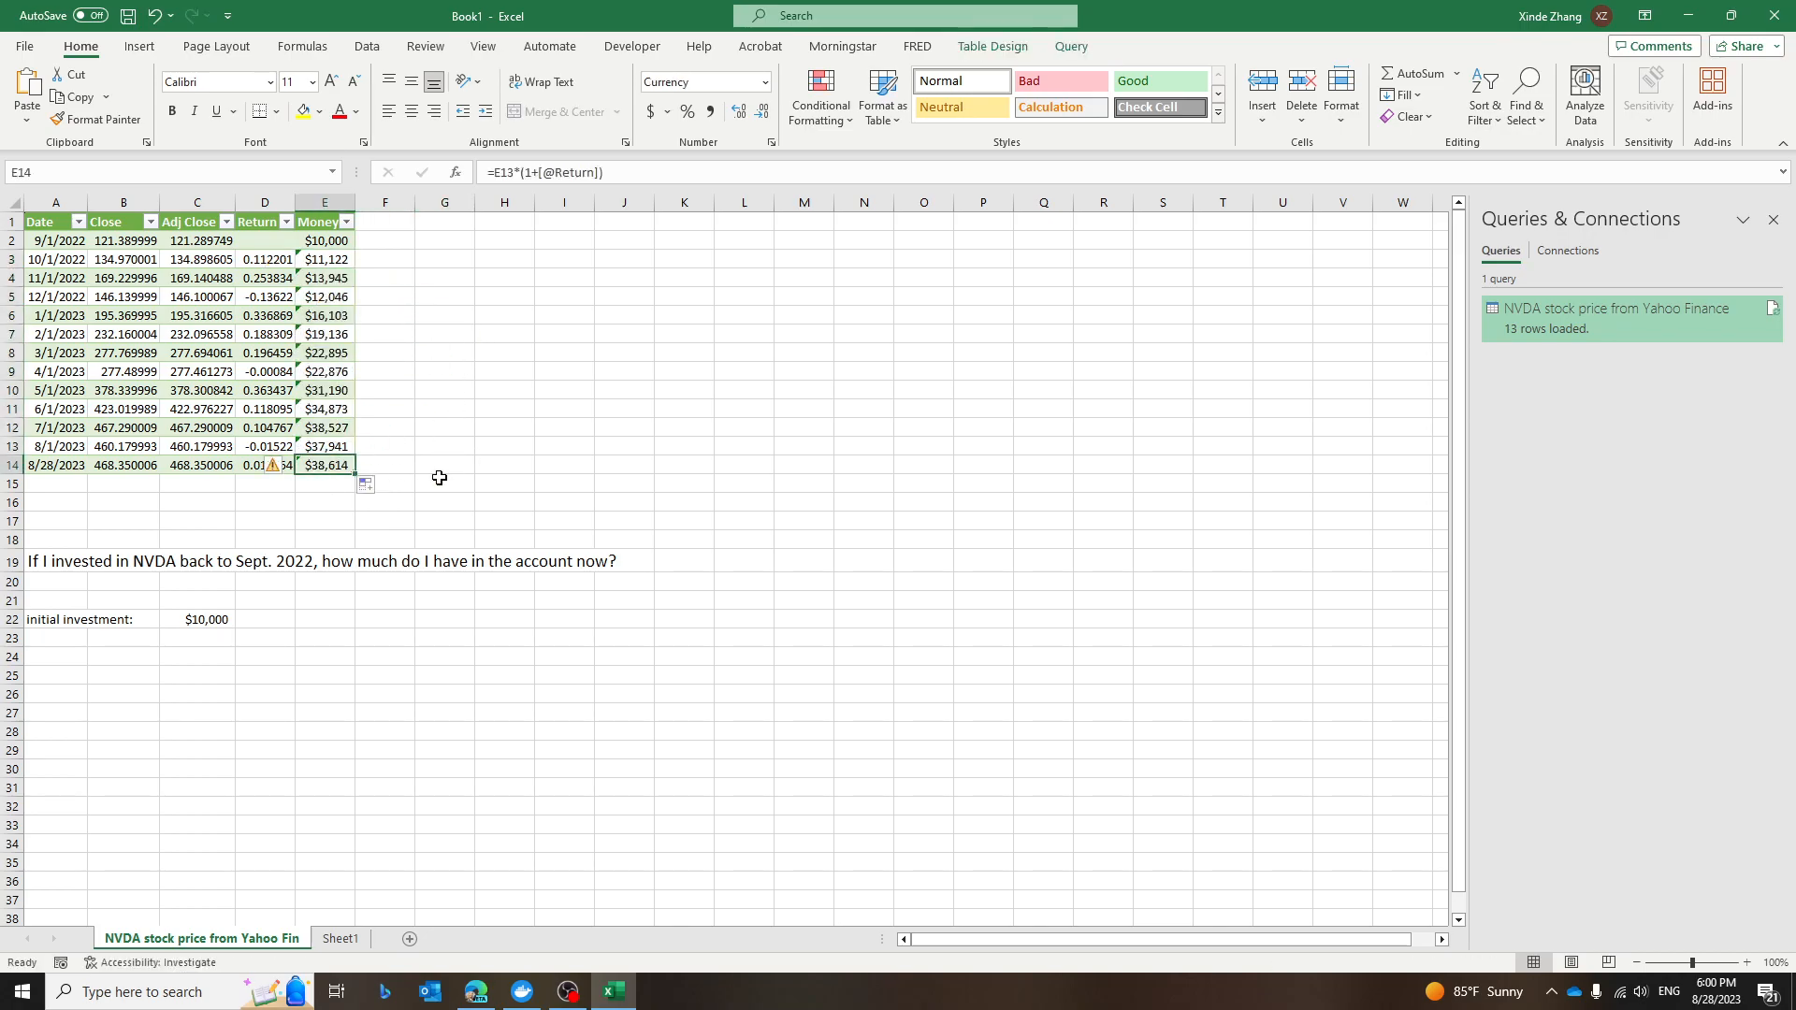
click(330, 83)
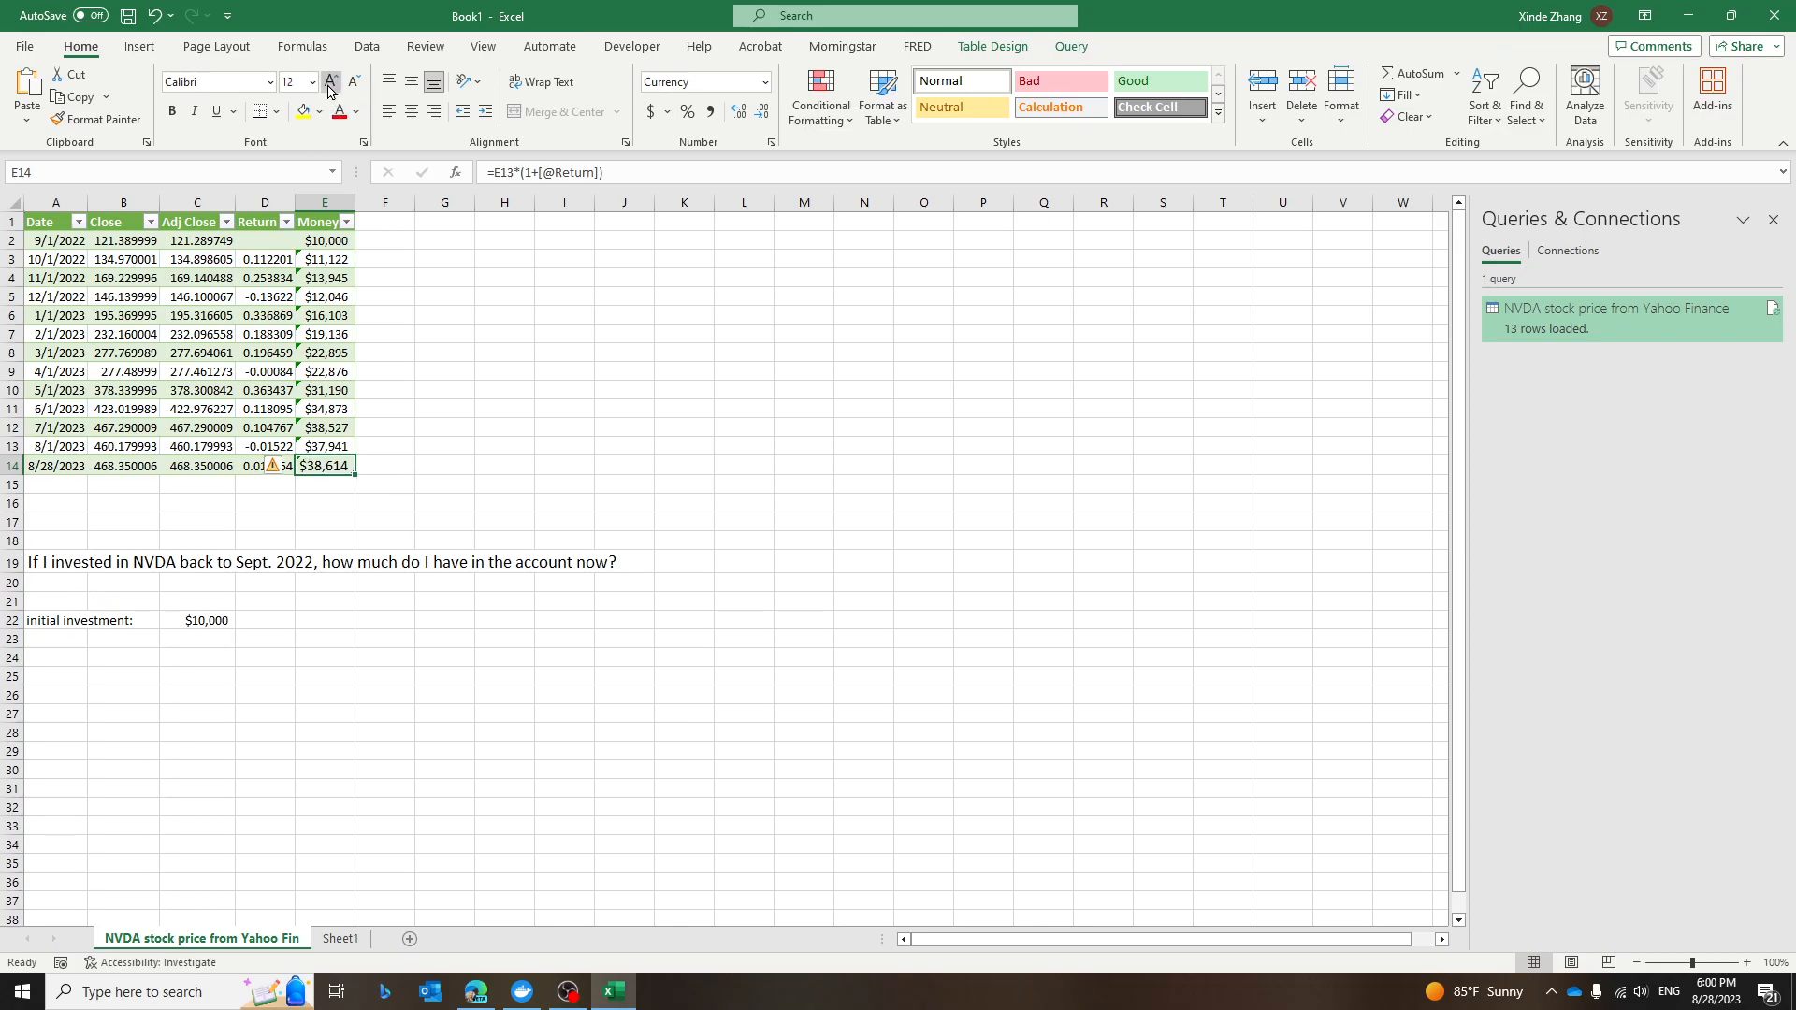
click(330, 82)
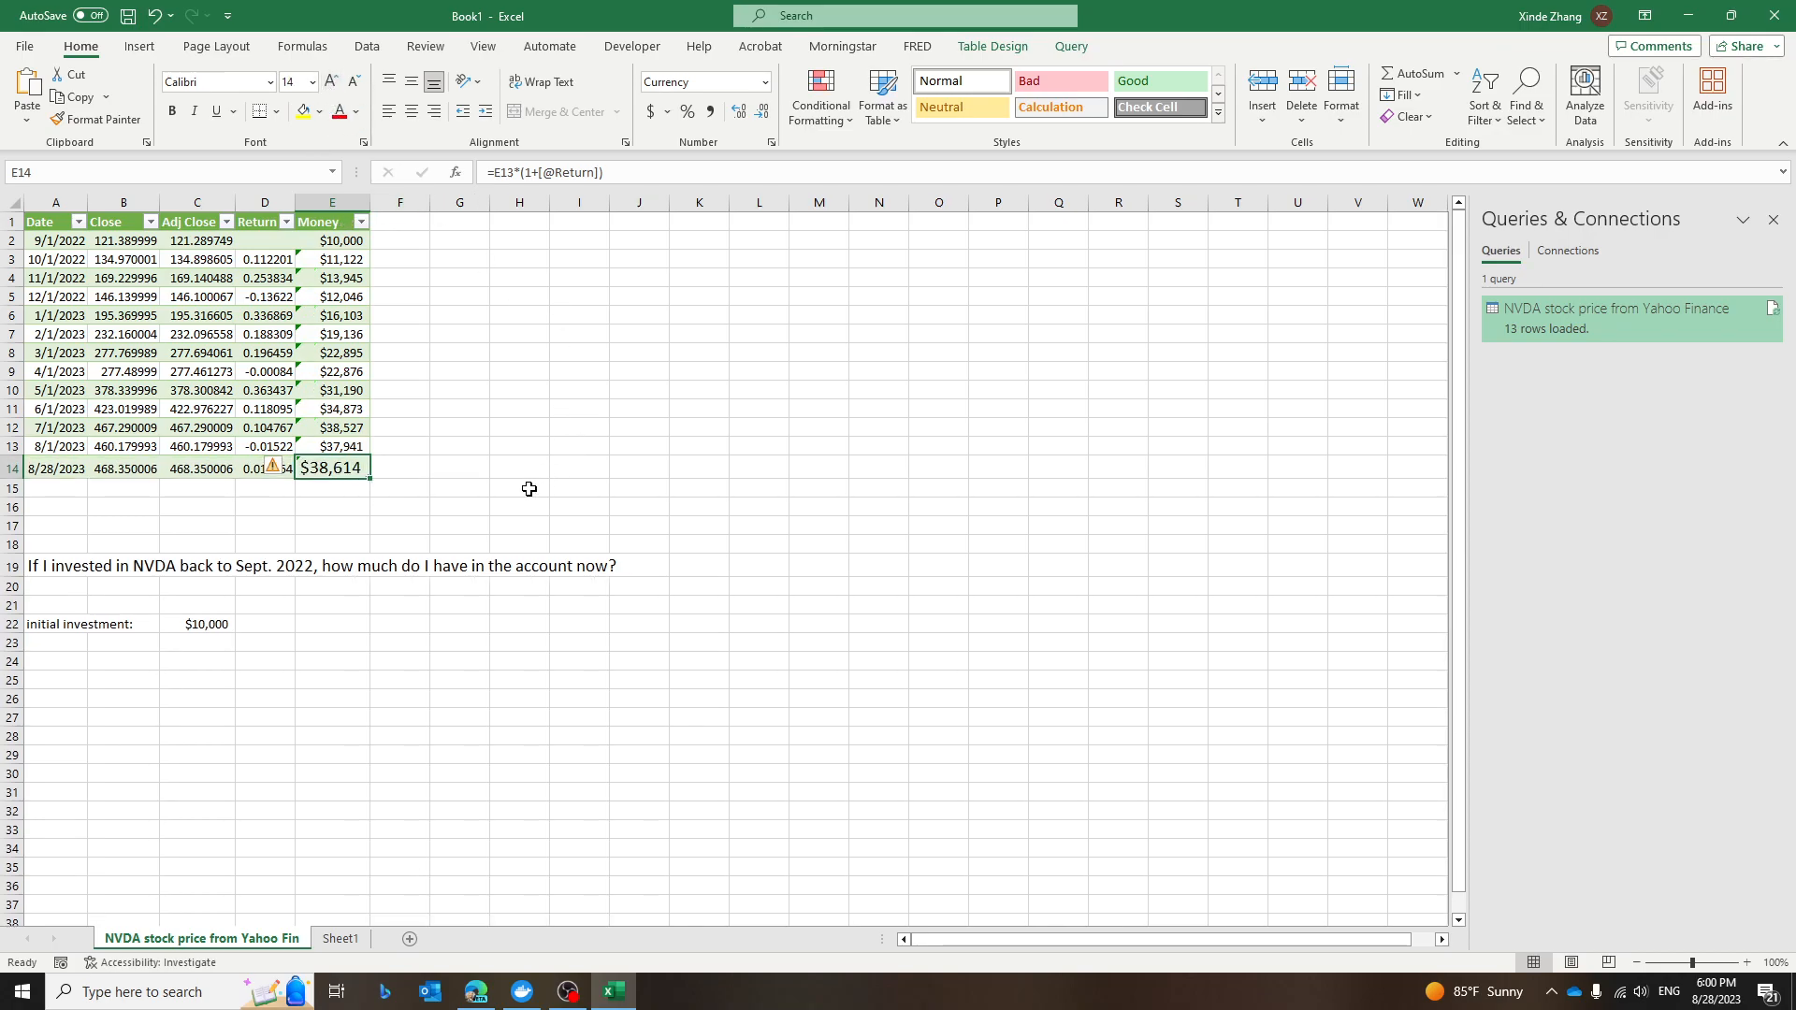
click(302, 116)
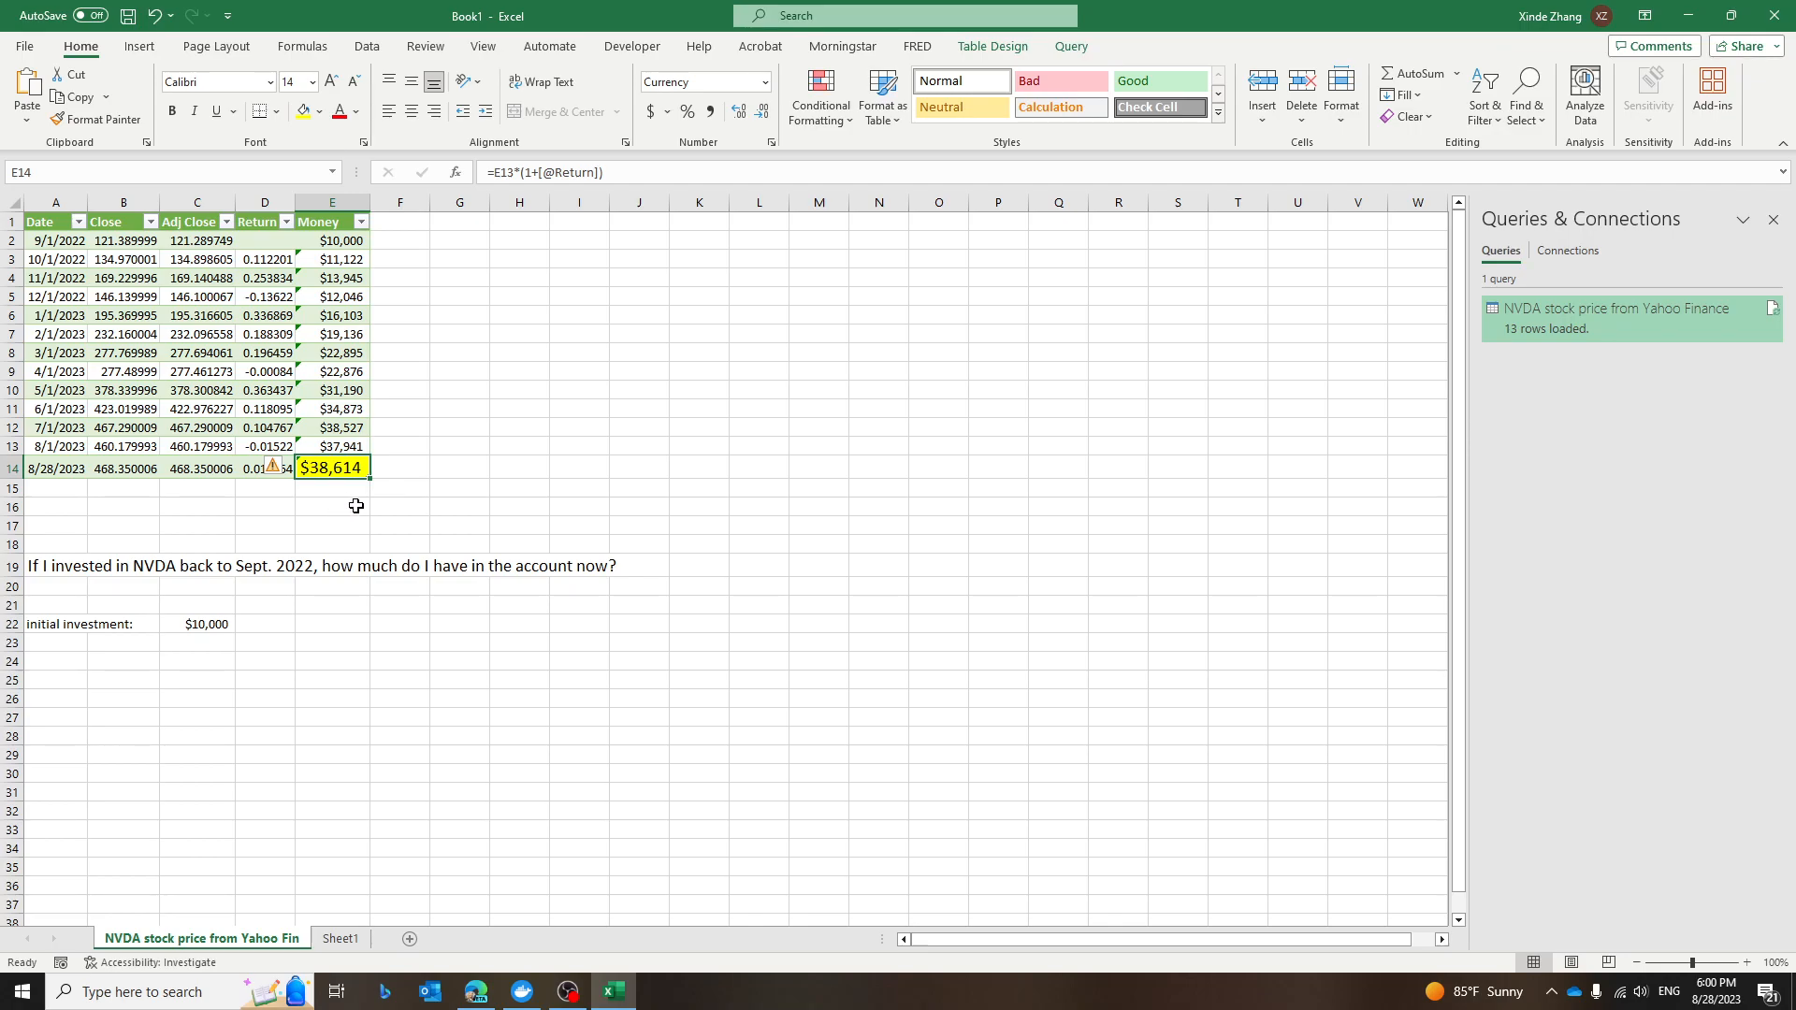
click(333, 243)
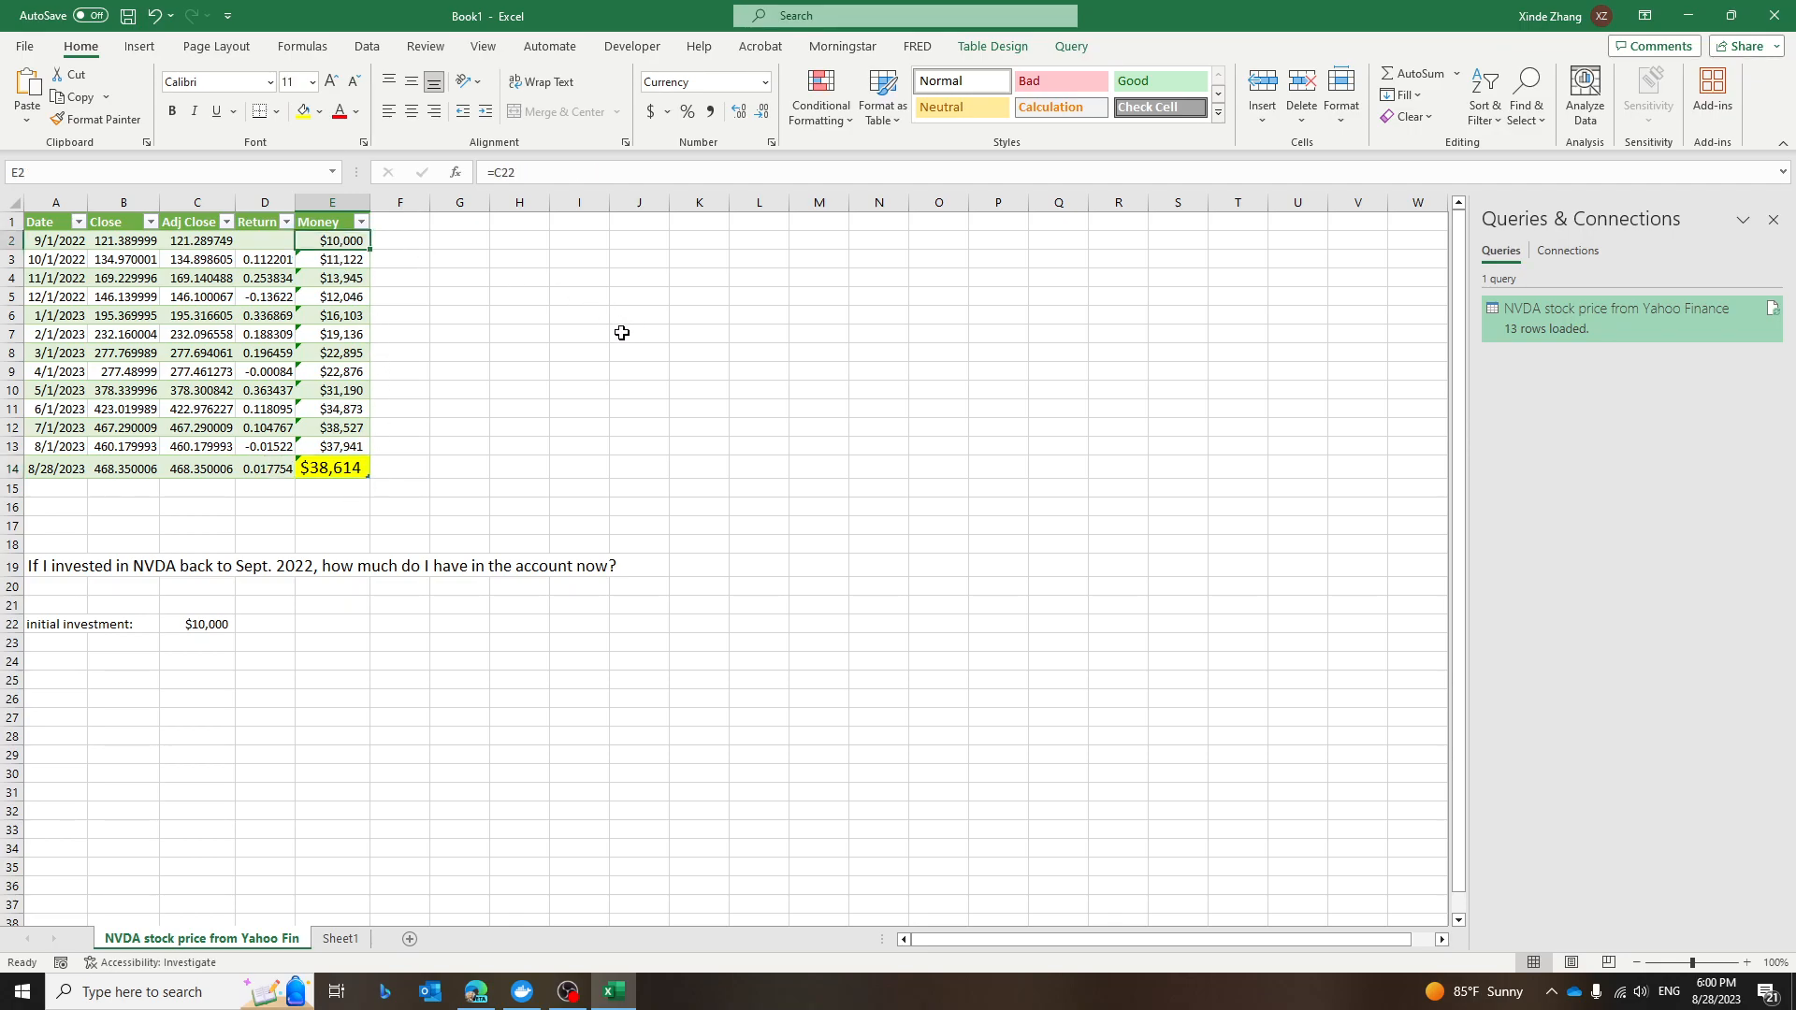